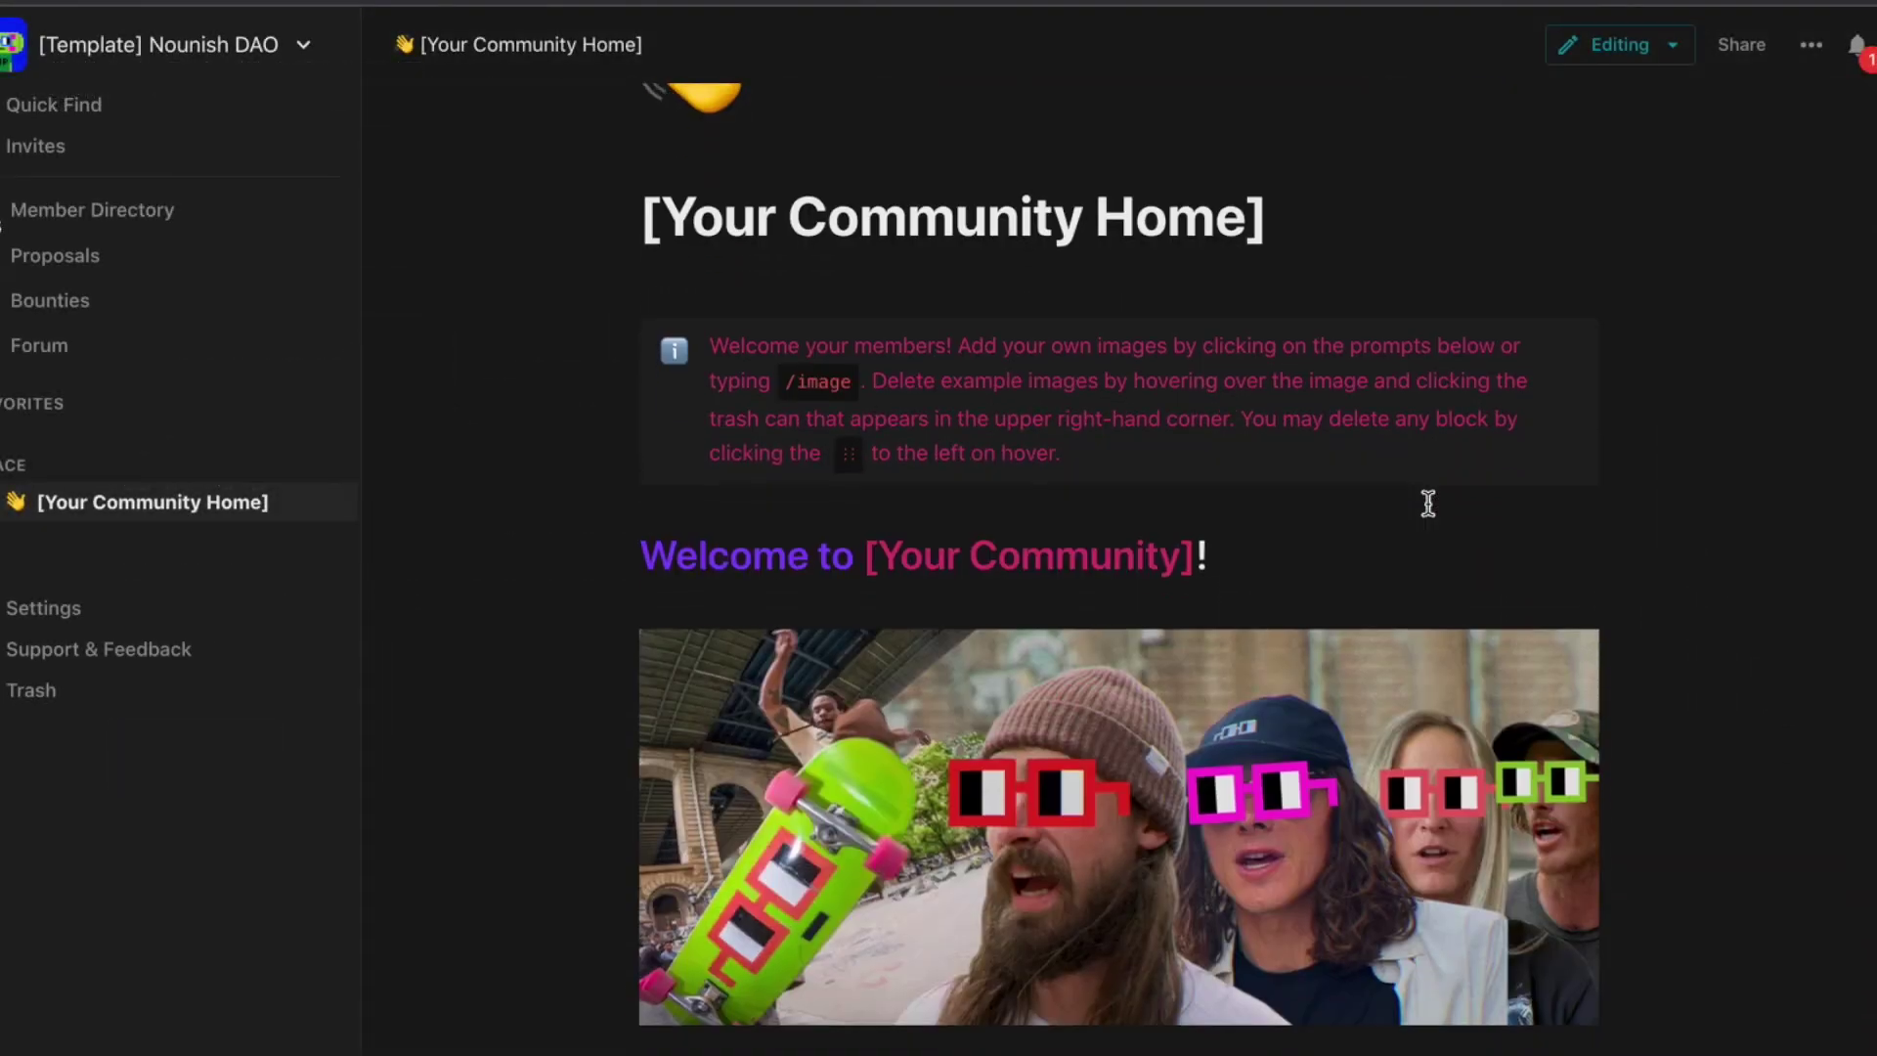
{"action": "scroll", "coordinate": [1429, 503], "scroll_direction": "down", "scroll_amount": 2}
{"action": "scroll", "coordinate": [1429, 503], "scroll_direction": "down", "scroll_amount": 3}
{"action": "scroll", "coordinate": [1428, 502], "scroll_direction": "down", "scroll_amount": 3}
{"action": "scroll", "coordinate": [1429, 503], "scroll_direction": "down", "scroll_amount": 1}
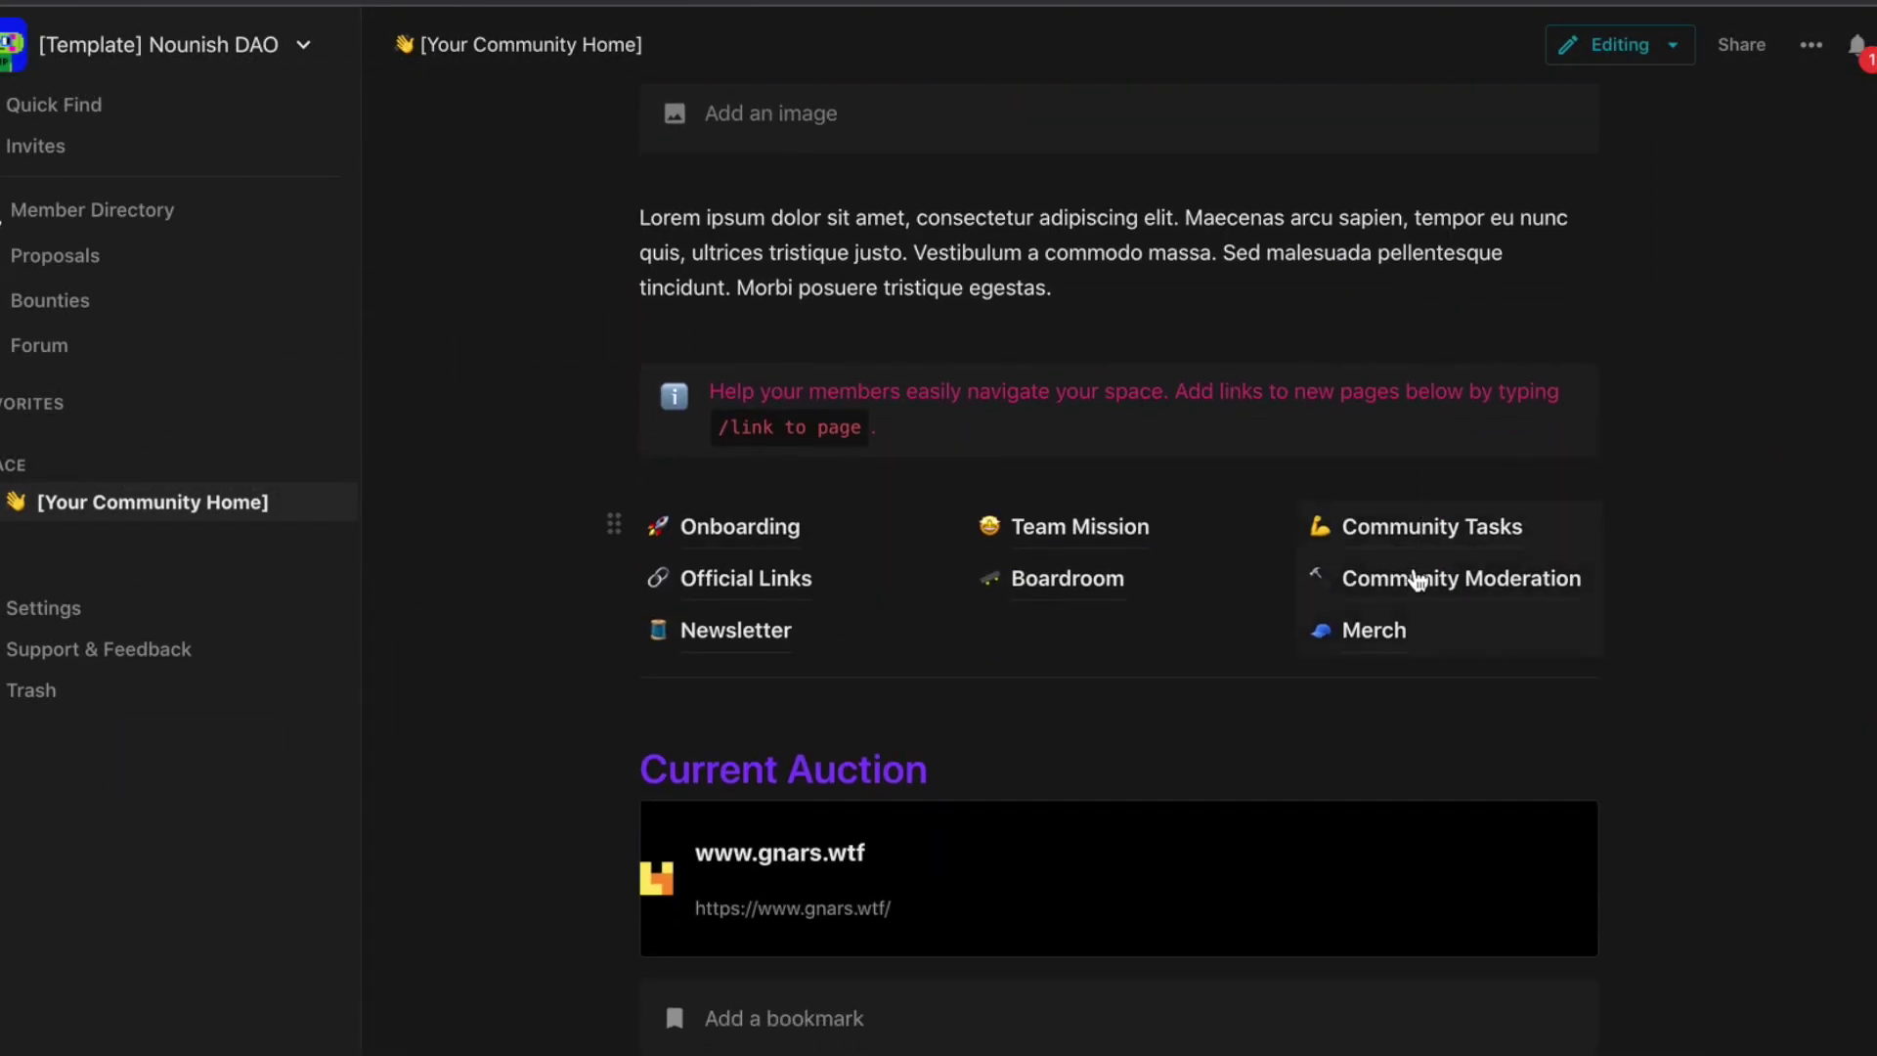
Open the Community Moderation handbook page from the community home and read it
{"action": "left_click", "coordinate": [1416, 579]}
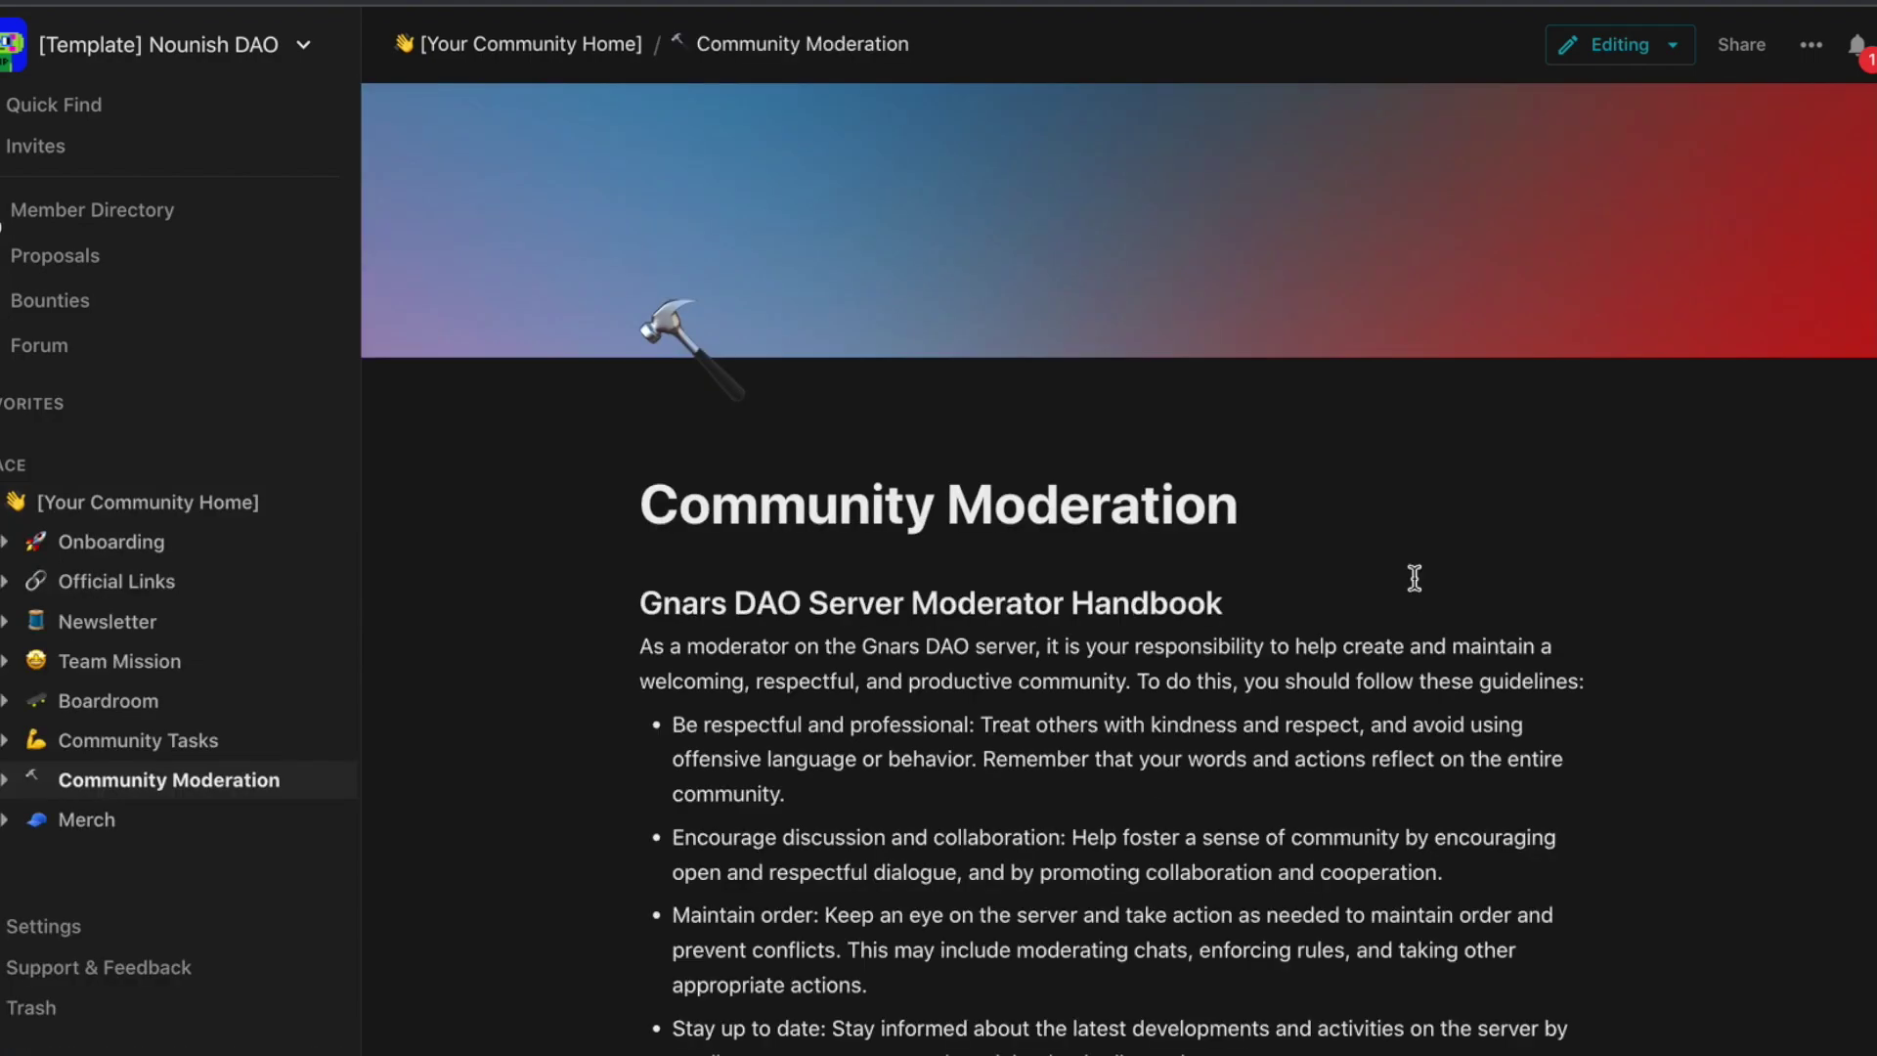
{"action": "scroll", "coordinate": [1416, 578], "scroll_direction": "down", "scroll_amount": 2}
{"action": "scroll", "coordinate": [1416, 577], "scroll_direction": "down", "scroll_amount": 4}
{"action": "scroll", "coordinate": [1415, 579], "scroll_direction": "down", "scroll_amount": 3}
{"action": "scroll", "coordinate": [1416, 578], "scroll_direction": "down", "scroll_amount": 3}
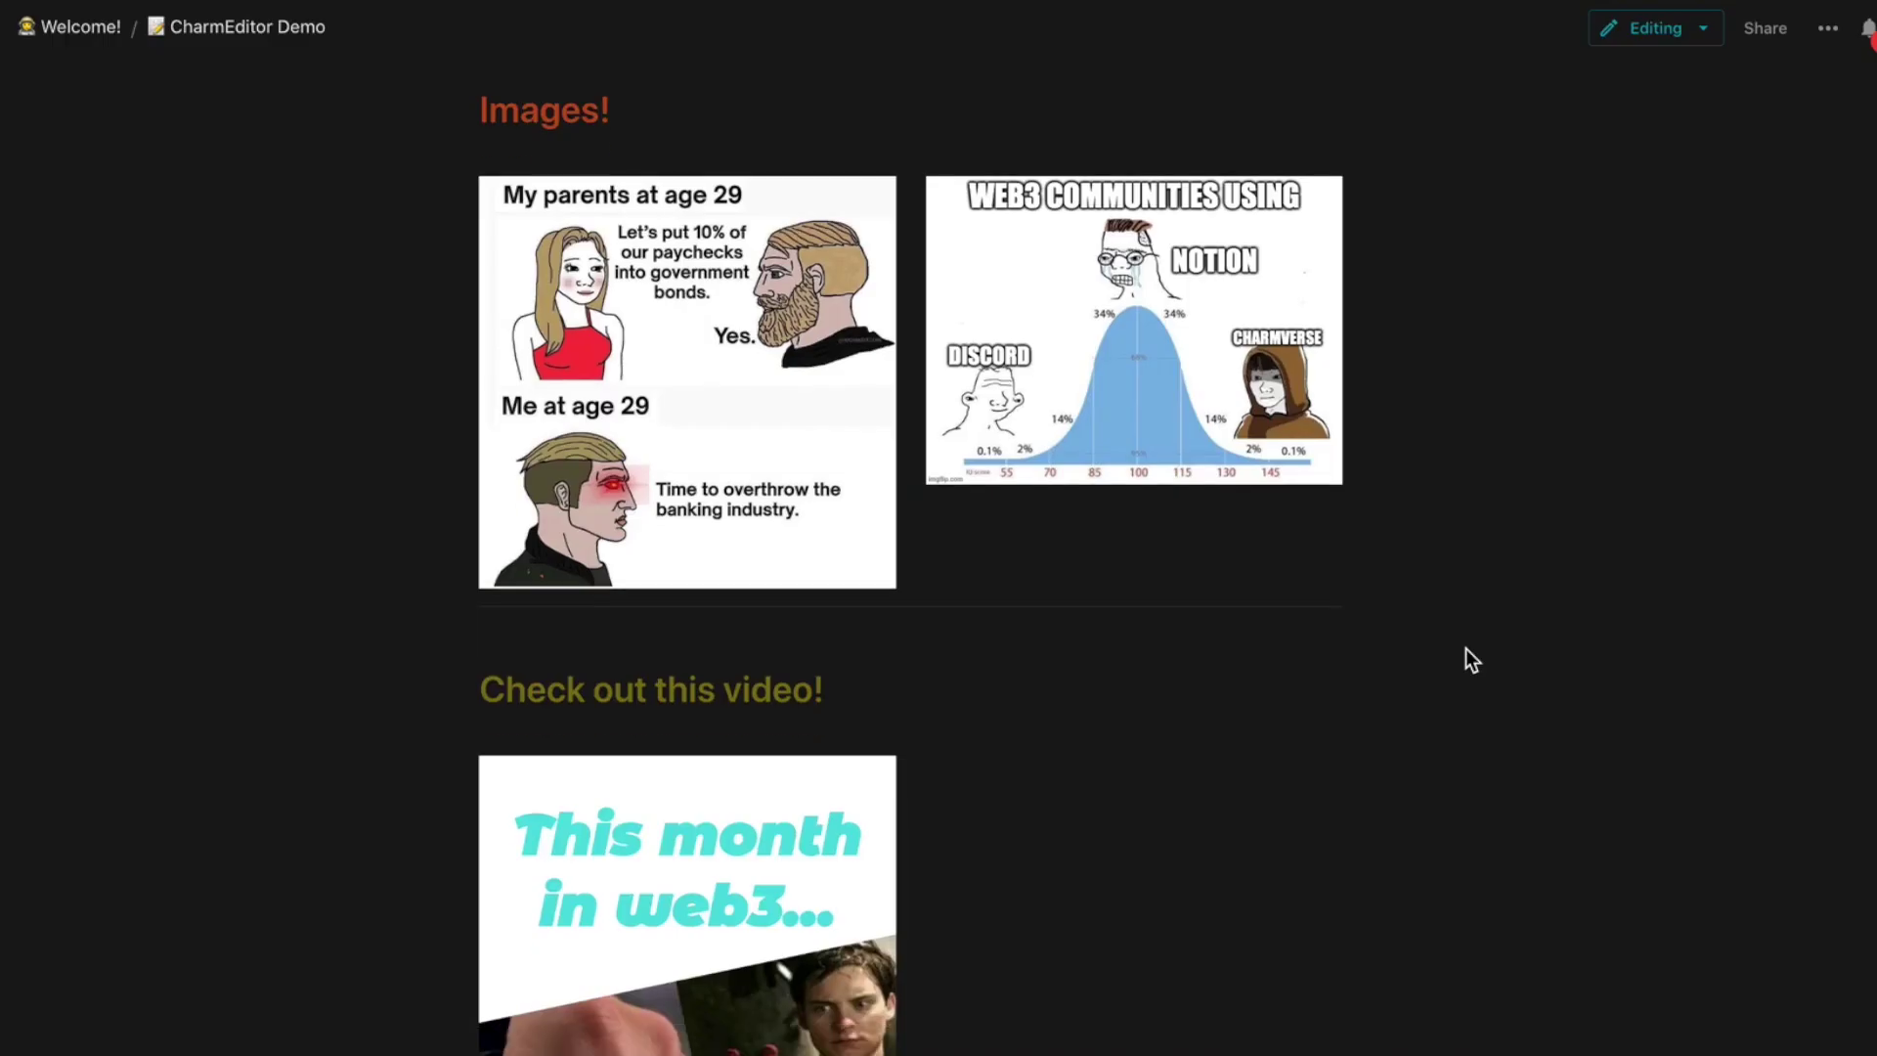
{"action": "scroll", "coordinate": [1465, 648], "scroll_direction": "down", "scroll_amount": 3}
{"action": "scroll", "coordinate": [1465, 648], "scroll_direction": "down", "scroll_amount": 1}
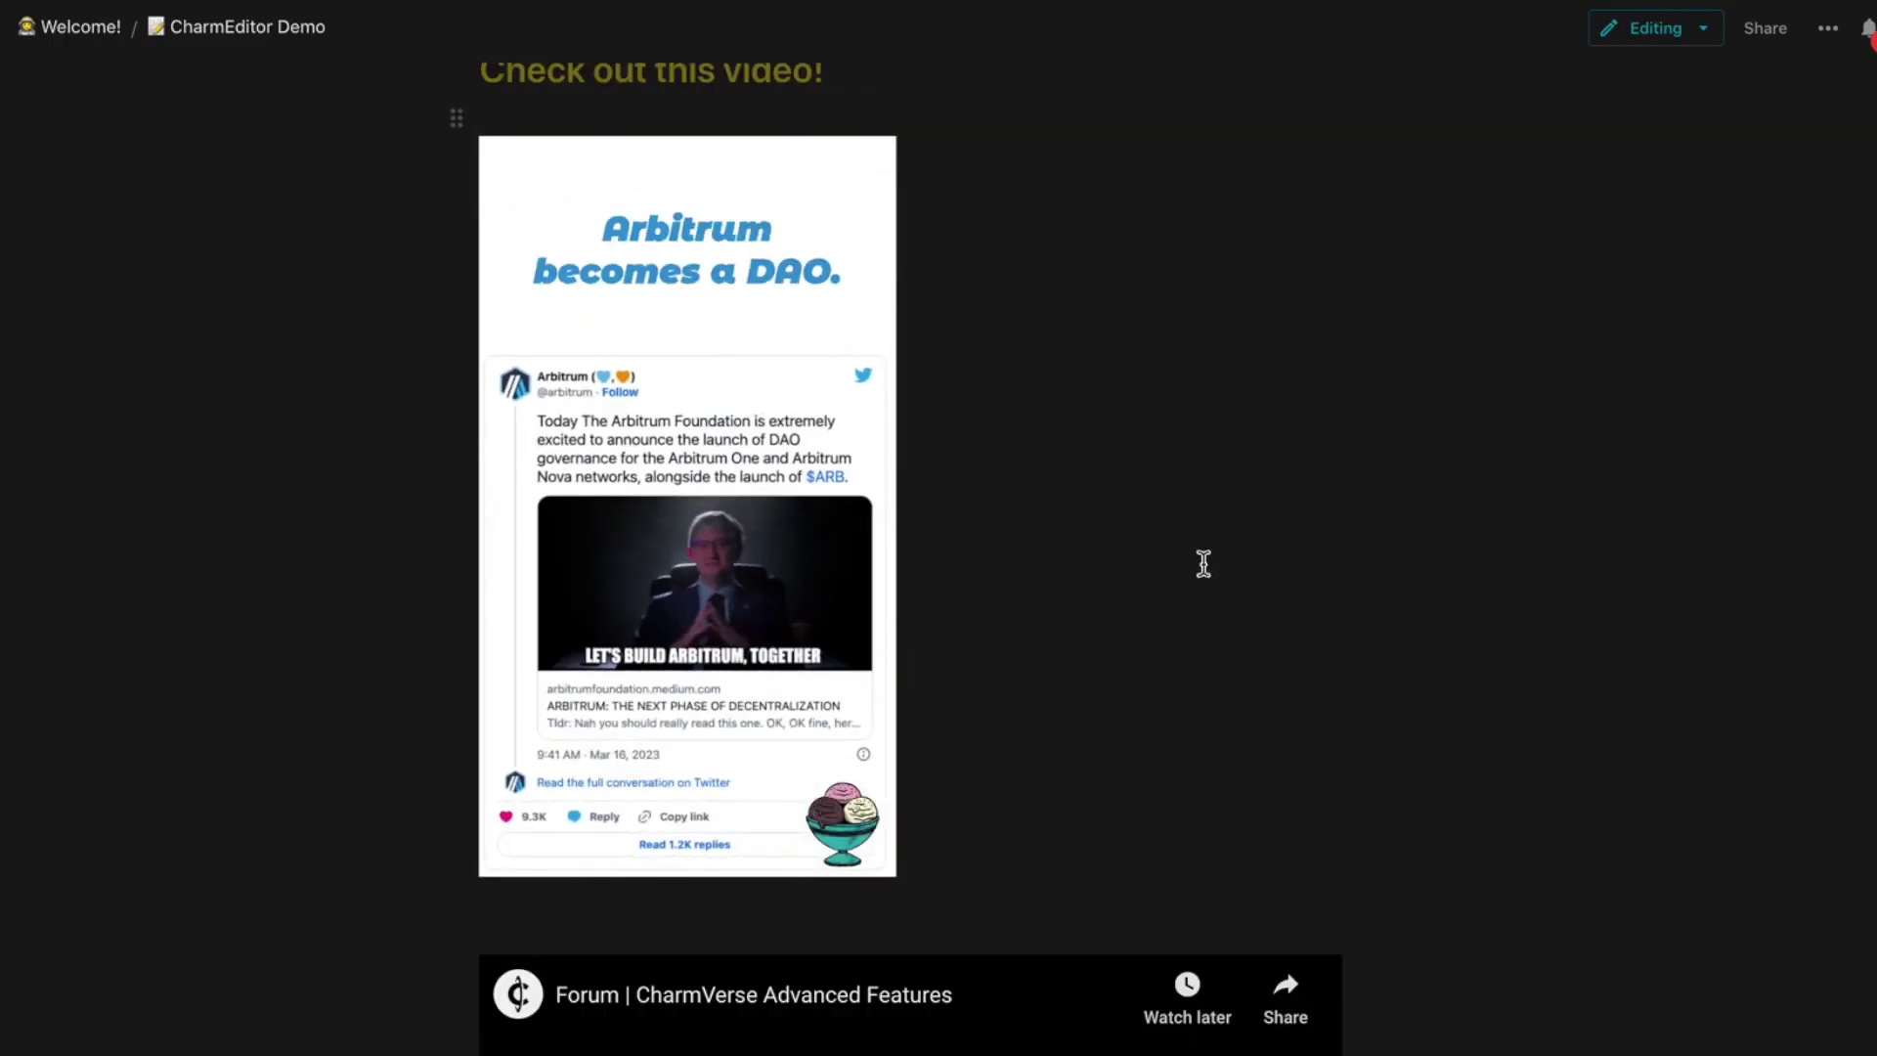
{"action": "scroll", "coordinate": [843, 471], "scroll_direction": "down", "scroll_amount": 10}
{"action": "scroll", "coordinate": [954, 691], "scroll_direction": "down", "scroll_amount": 5}
{"action": "scroll", "coordinate": [955, 691], "scroll_direction": "down", "scroll_amount": 2}
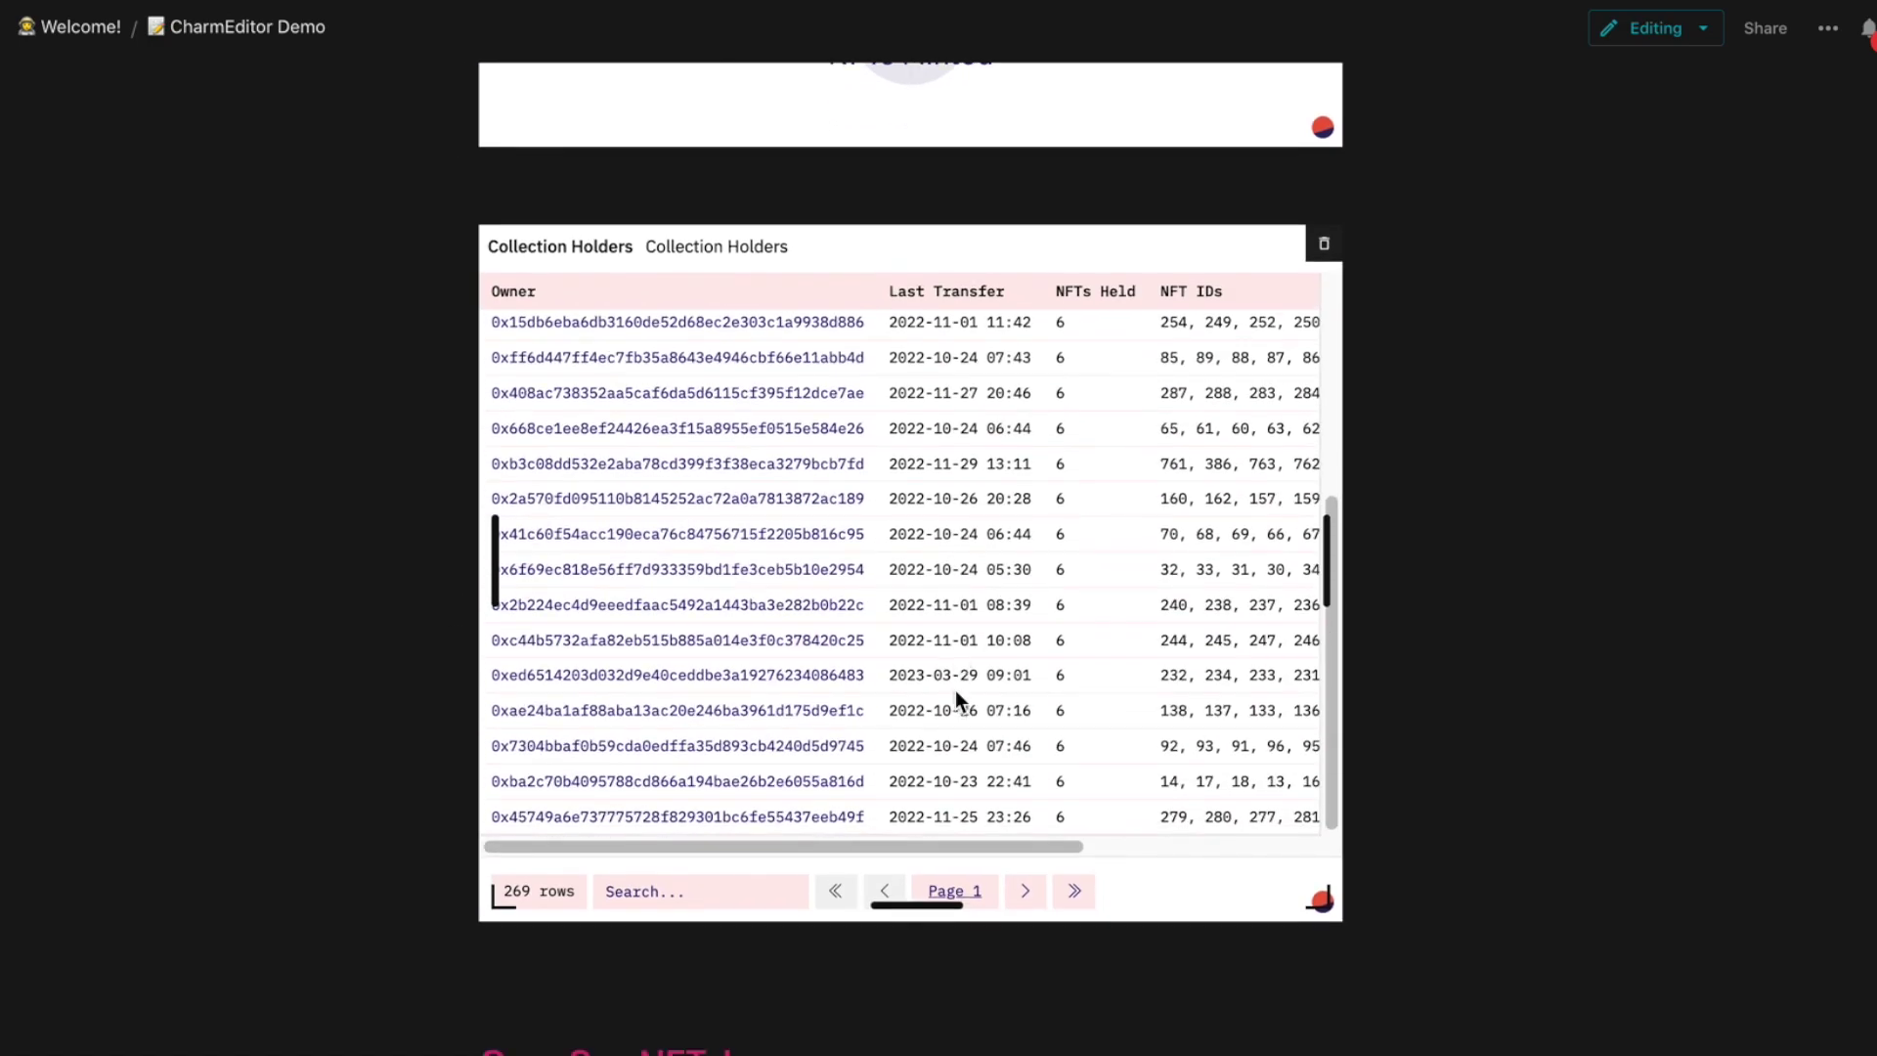
{"action": "scroll", "coordinate": [955, 691], "scroll_direction": "down", "scroll_amount": 5}
{"action": "scroll", "coordinate": [955, 691], "scroll_direction": "down", "scroll_amount": 3}
{"action": "type", "text": "/"}
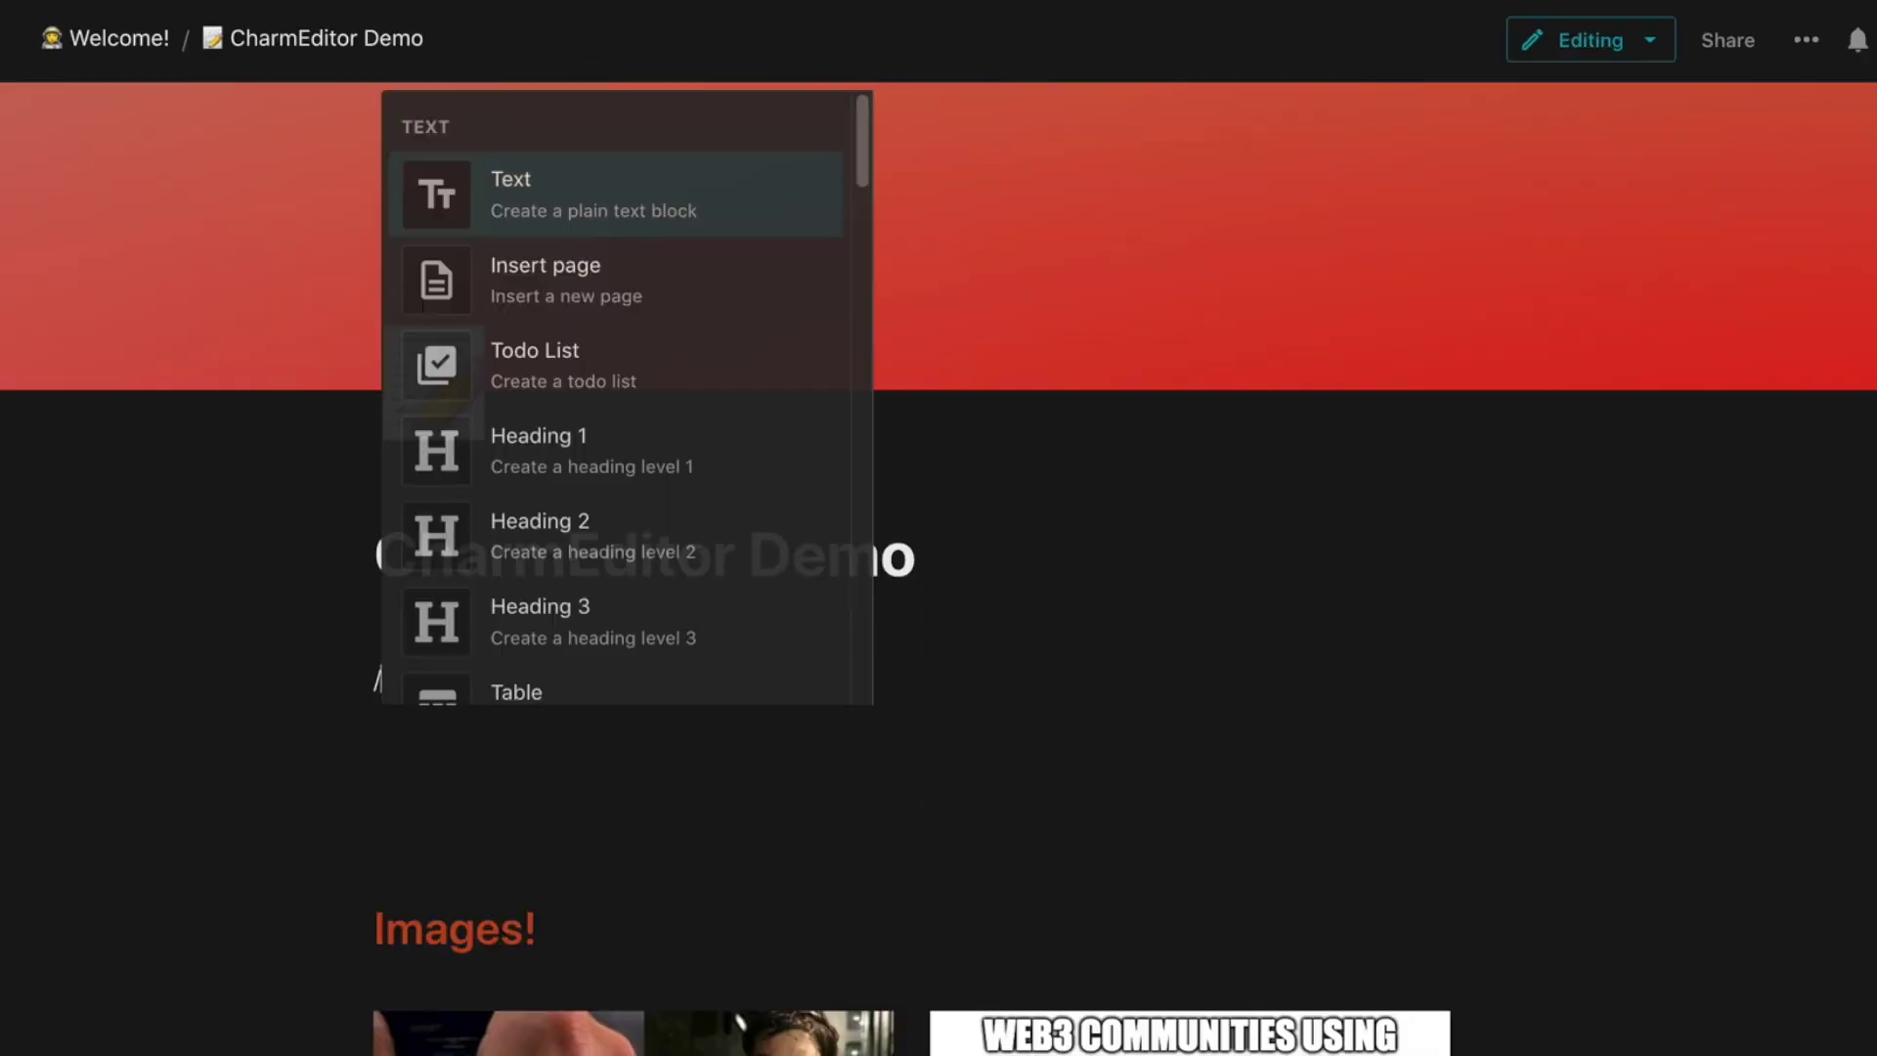
{"action": "scroll", "coordinate": [596, 526], "scroll_direction": "down", "scroll_amount": 3}
{"action": "scroll", "coordinate": [596, 525], "scroll_direction": "down", "scroll_amount": 5}
{"action": "scroll", "coordinate": [596, 526], "scroll_direction": "down", "scroll_amount": 5}
{"action": "scroll", "coordinate": [595, 525], "scroll_direction": "down", "scroll_amount": 5}
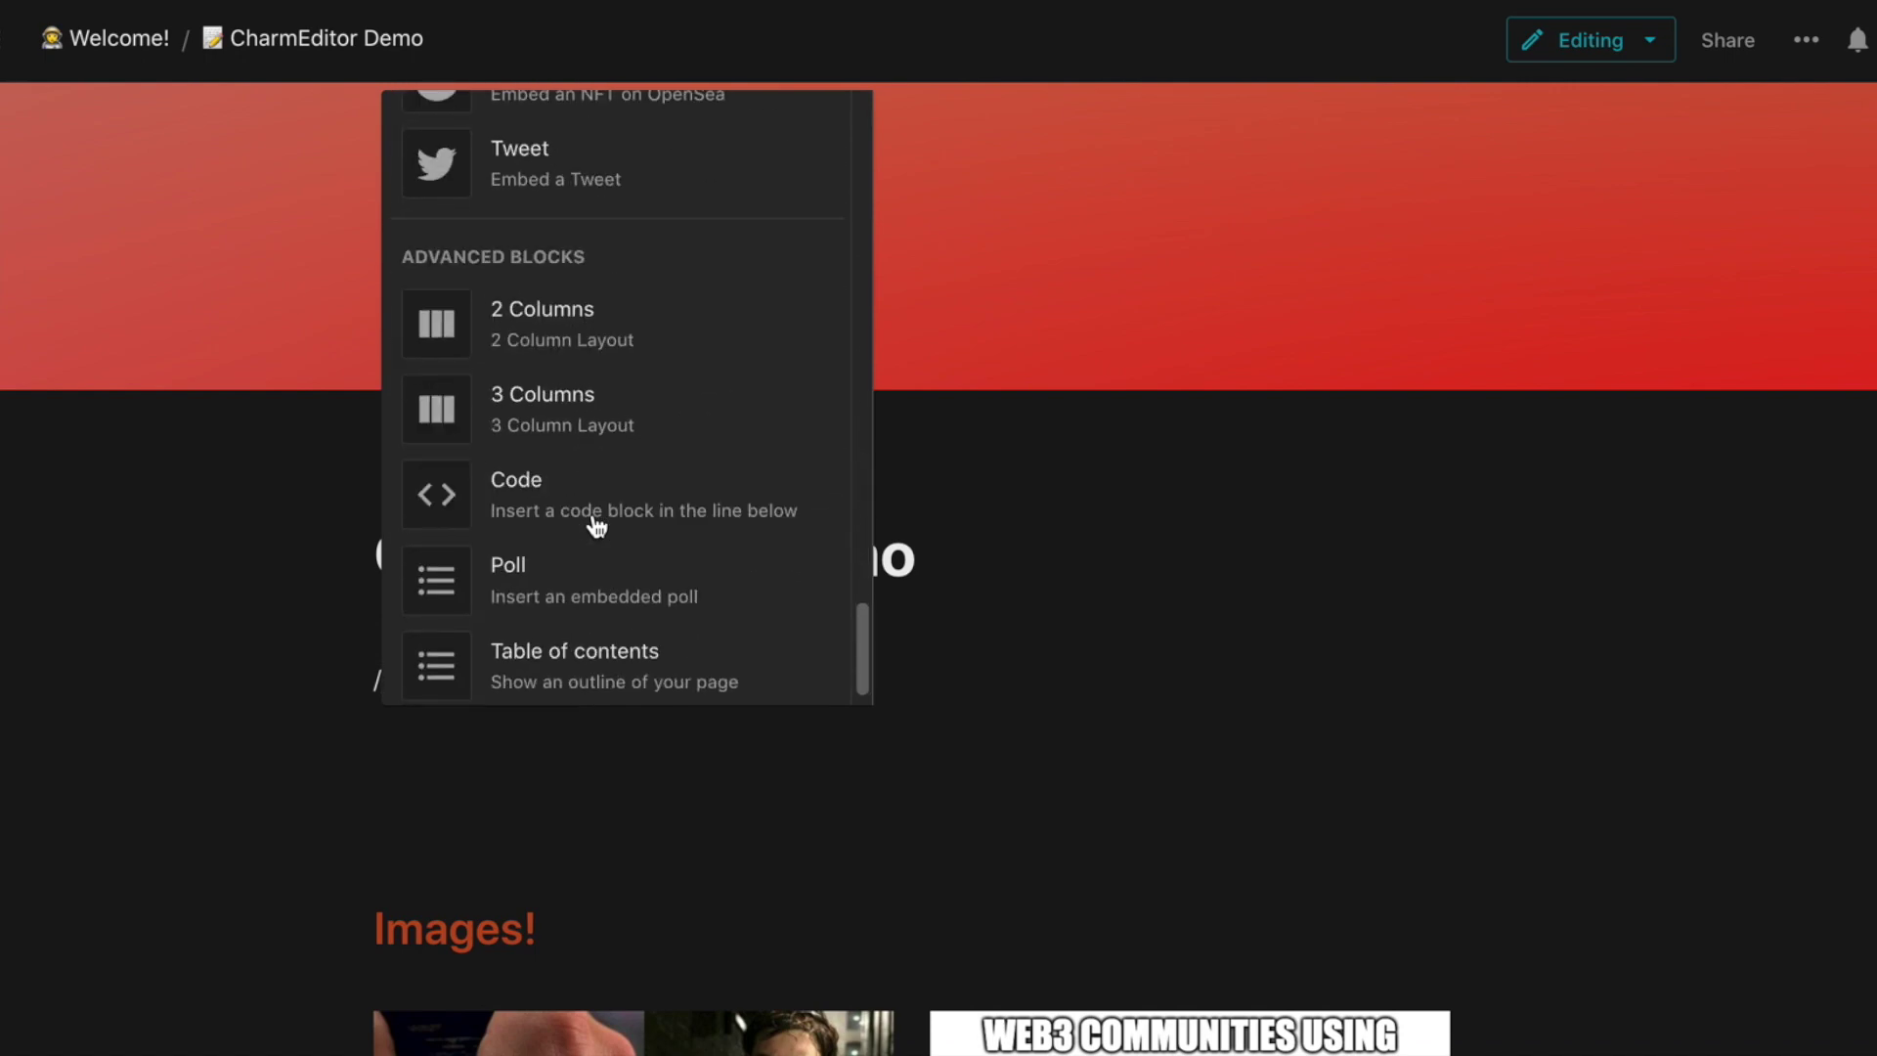
Insert a poll on where to host the next irl event and vote New York
{"action": "left_click", "coordinate": [596, 578]}
{"action": "left_click", "coordinate": [357, 445]}
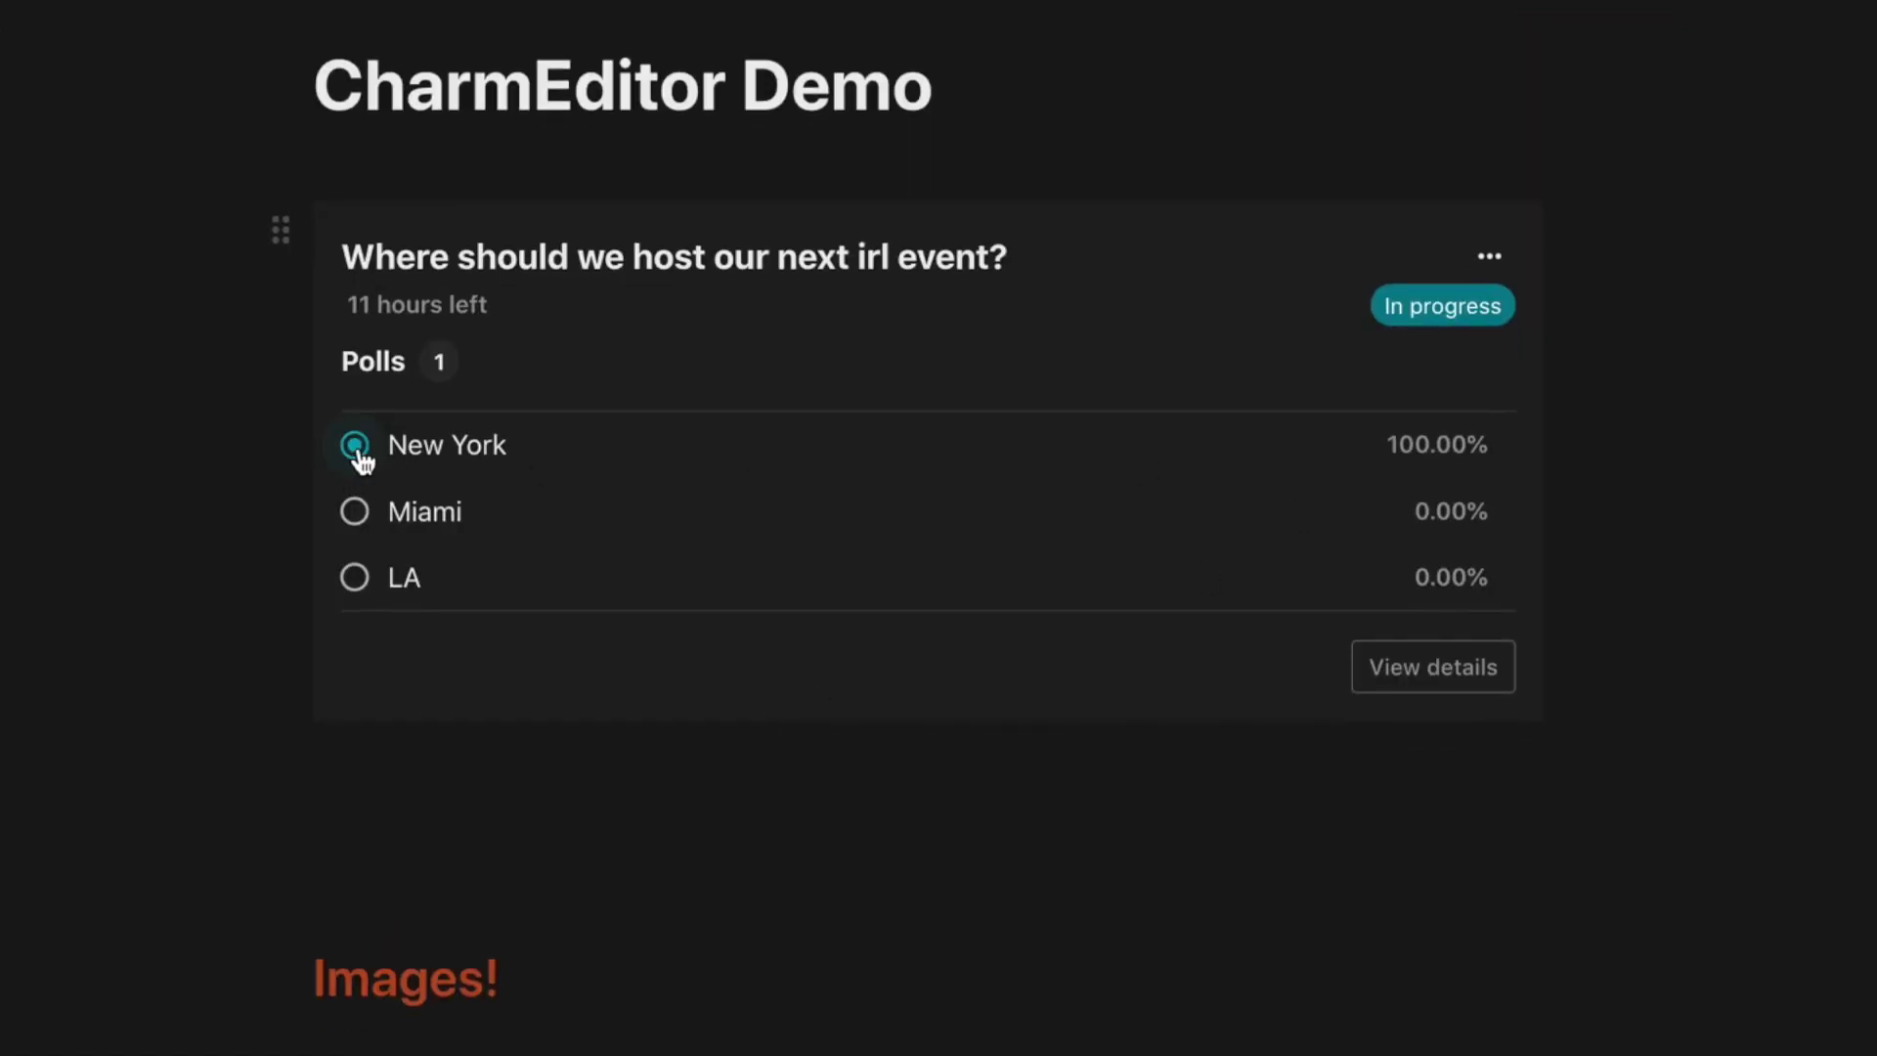
{"action": "left_click", "coordinate": [189, 173]}
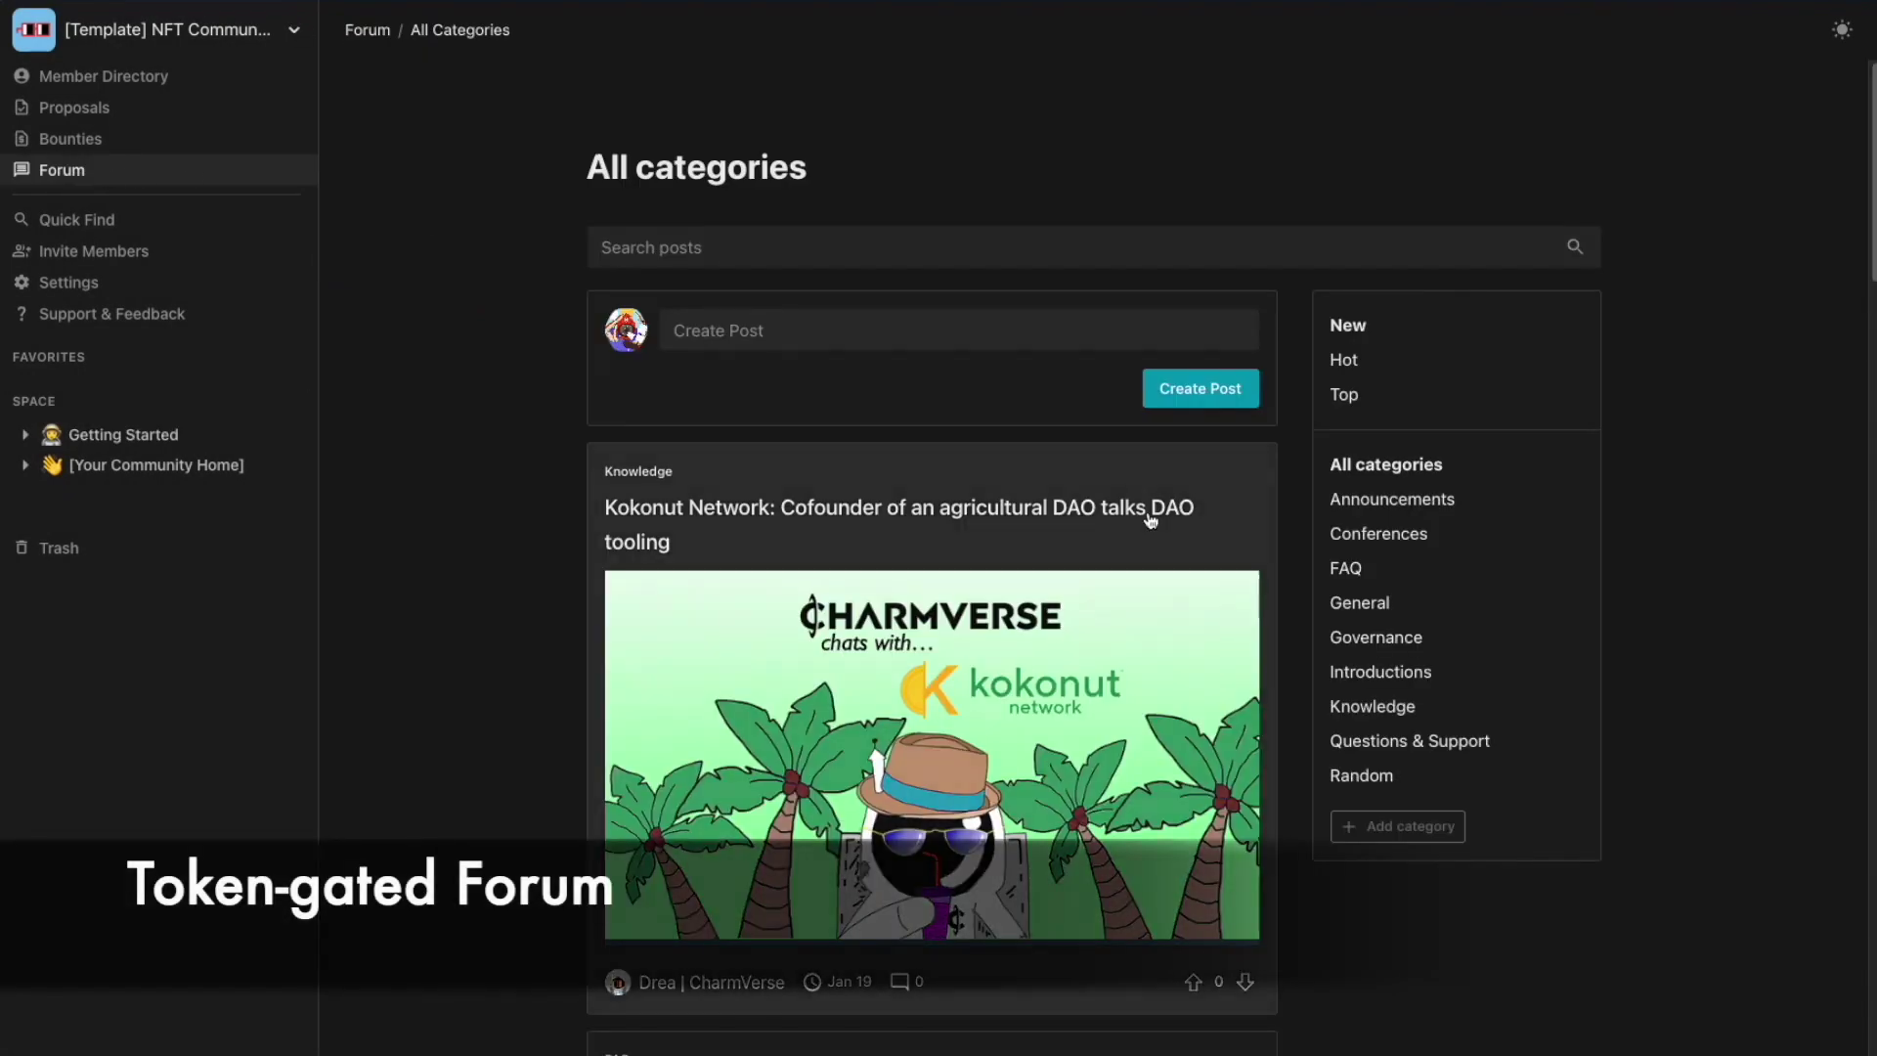
{"action": "scroll", "coordinate": [1150, 517], "scroll_direction": "down", "scroll_amount": 3}
{"action": "scroll", "coordinate": [1140, 533], "scroll_direction": "down", "scroll_amount": 4}
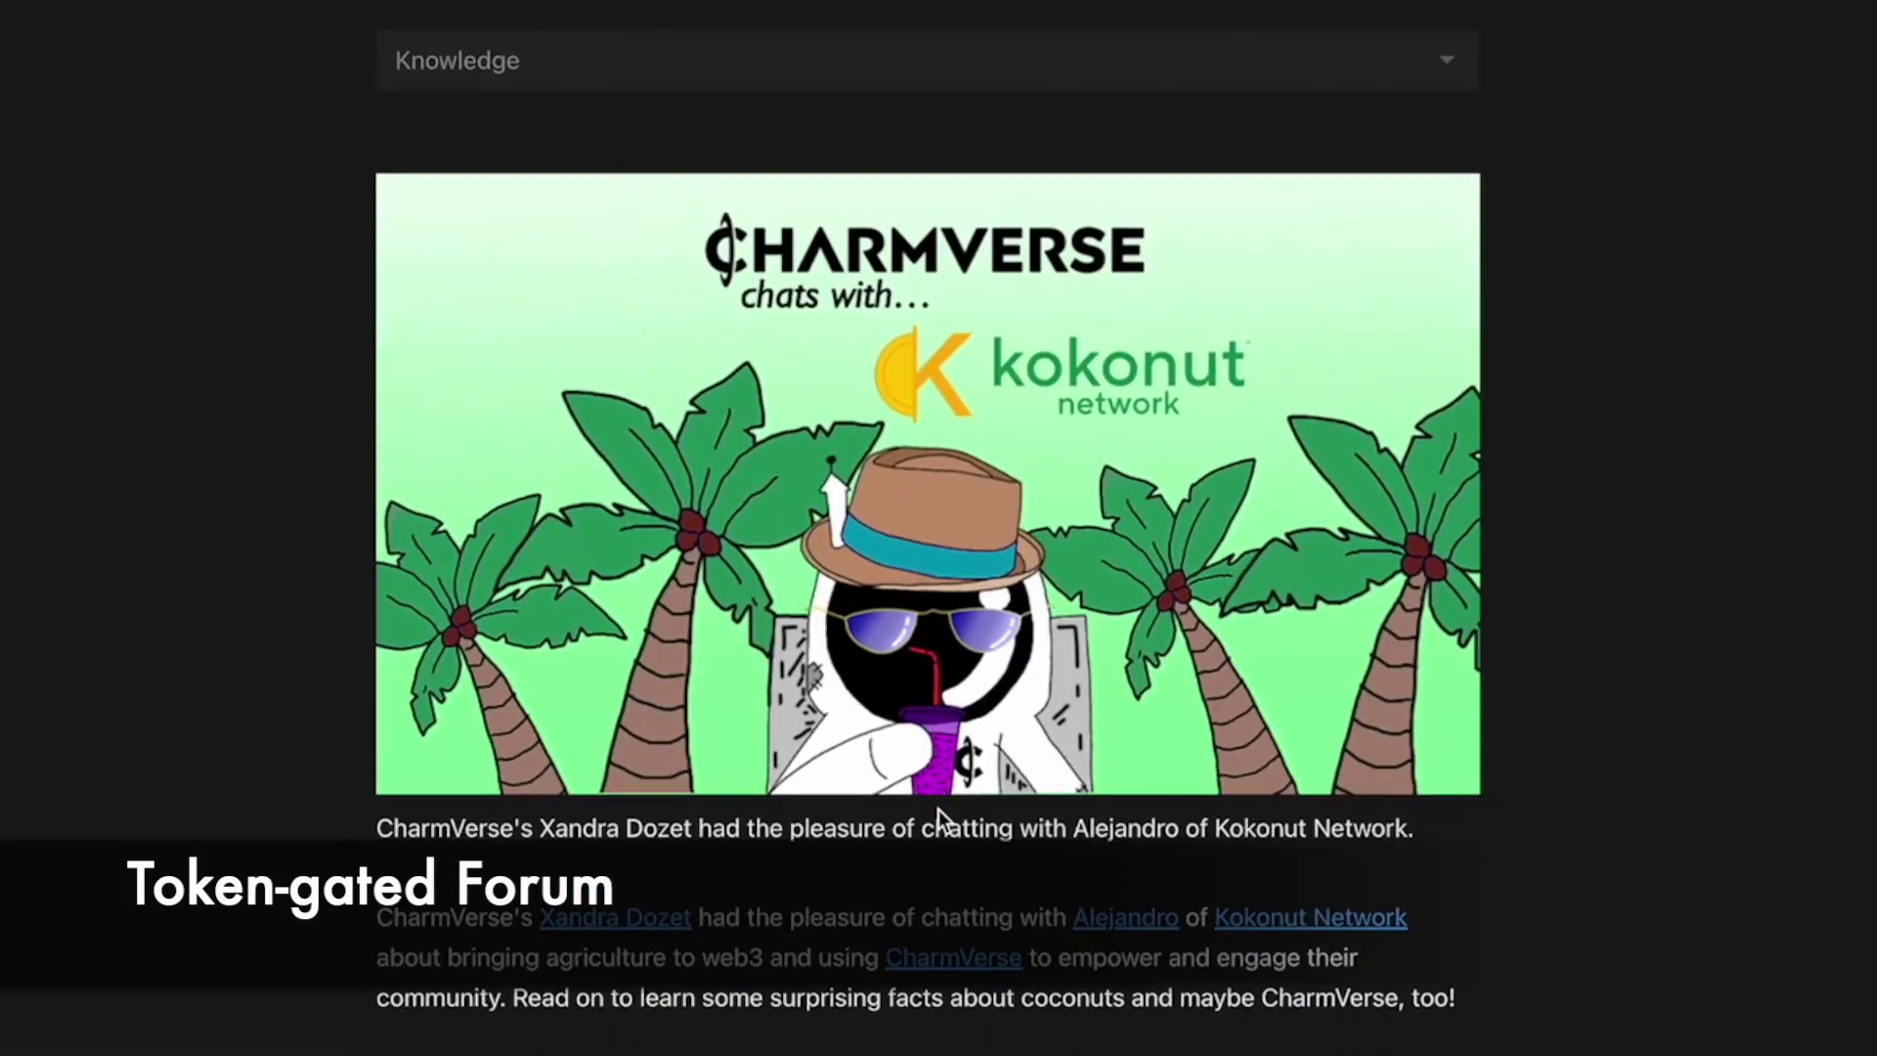
{"action": "scroll", "coordinate": [938, 809], "scroll_direction": "down", "scroll_amount": 2}
{"action": "scroll", "coordinate": [938, 809], "scroll_direction": "down", "scroll_amount": 3}
{"action": "scroll", "coordinate": [938, 810], "scroll_direction": "down", "scroll_amount": 4}
{"action": "scroll", "coordinate": [940, 809], "scroll_direction": "down", "scroll_amount": 4}
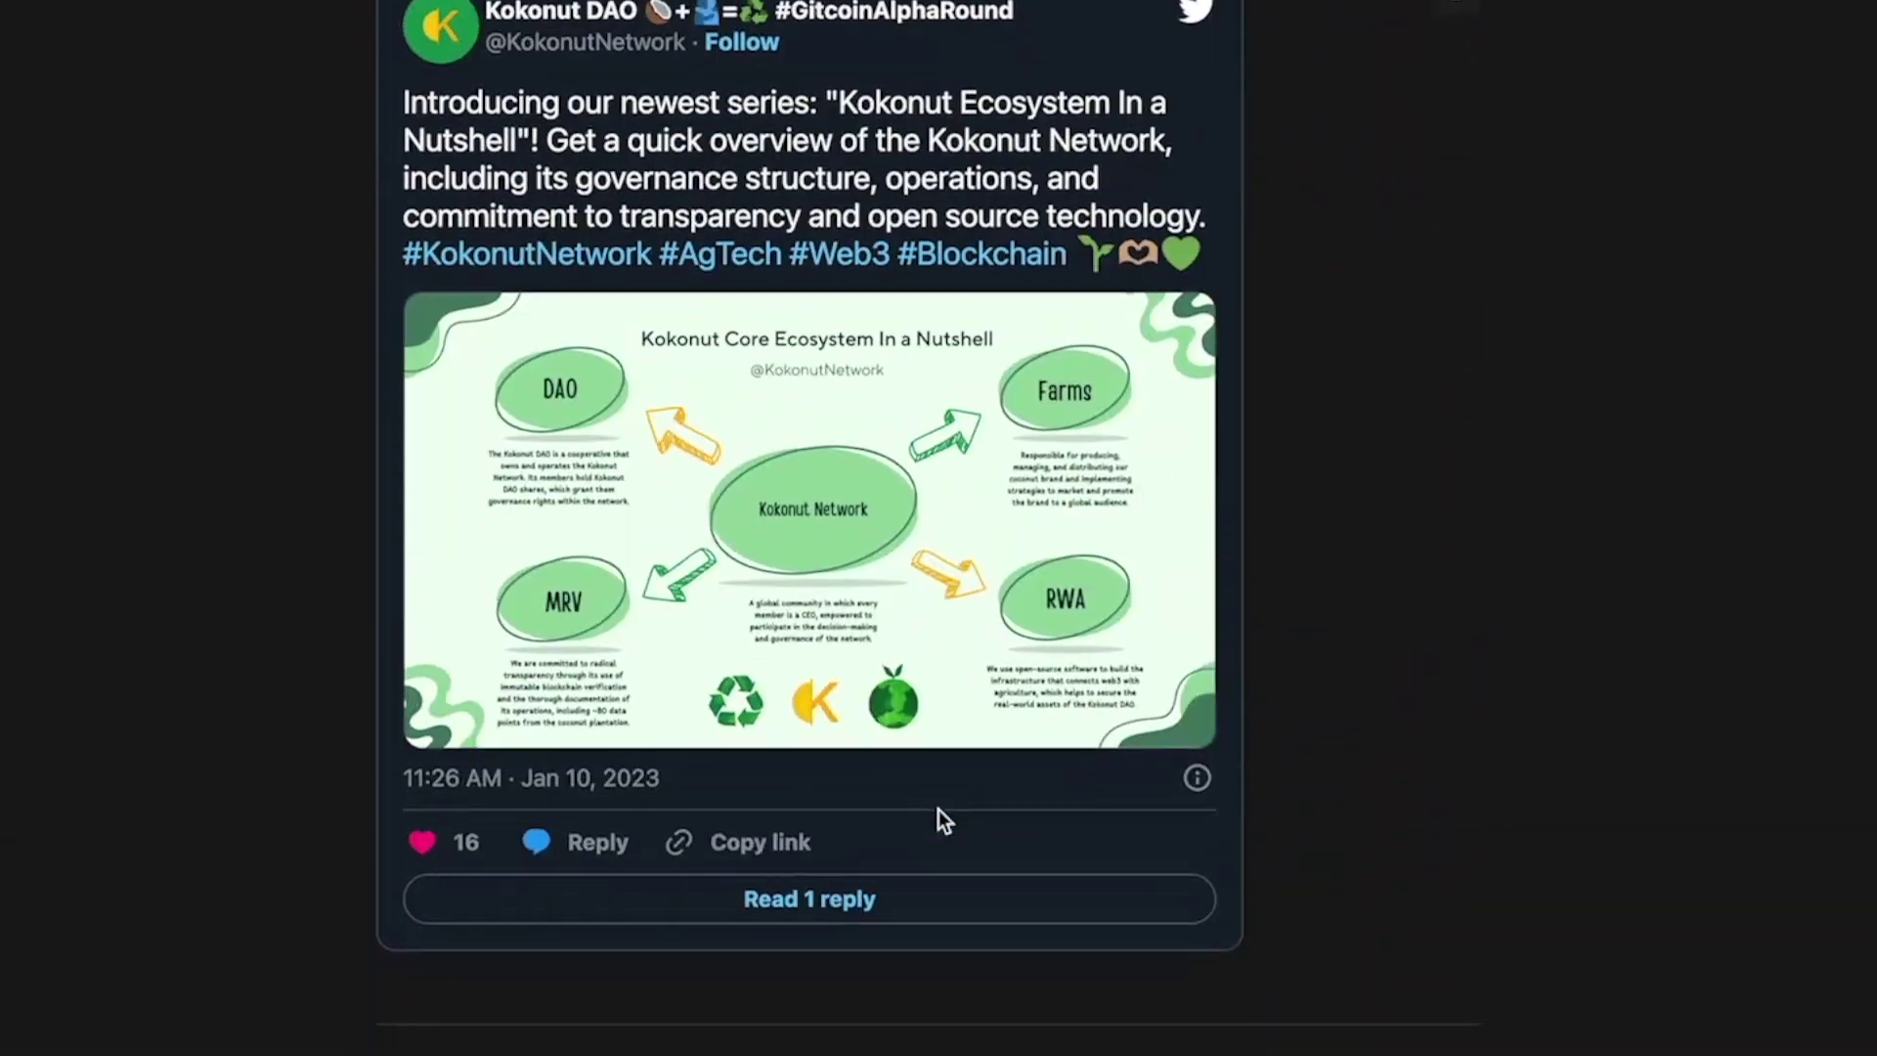
{"action": "scroll", "coordinate": [939, 809], "scroll_direction": "down", "scroll_amount": 4}
{"action": "scroll", "coordinate": [938, 809], "scroll_direction": "down", "scroll_amount": 1}
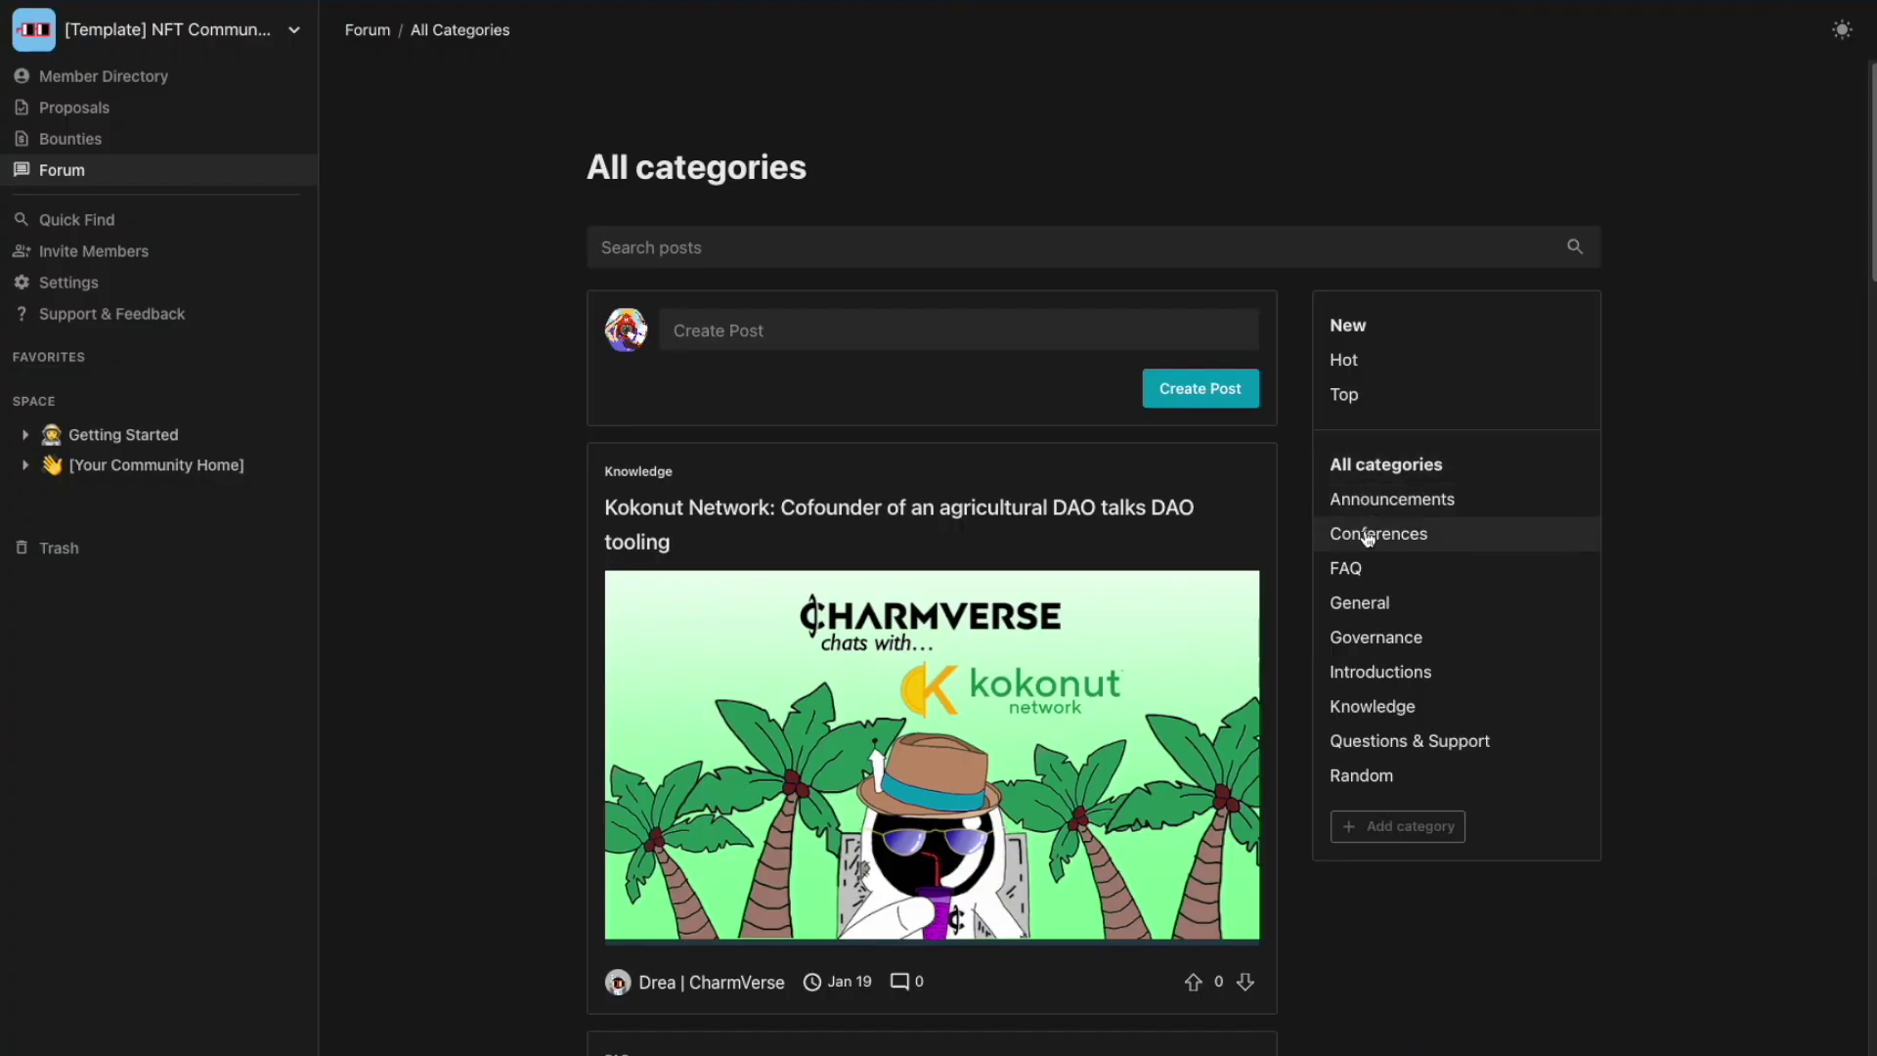
Filter the forum to Conferences, read the ETH Denver thread, then go to Proposals
{"action": "left_click", "coordinate": [1364, 537]}
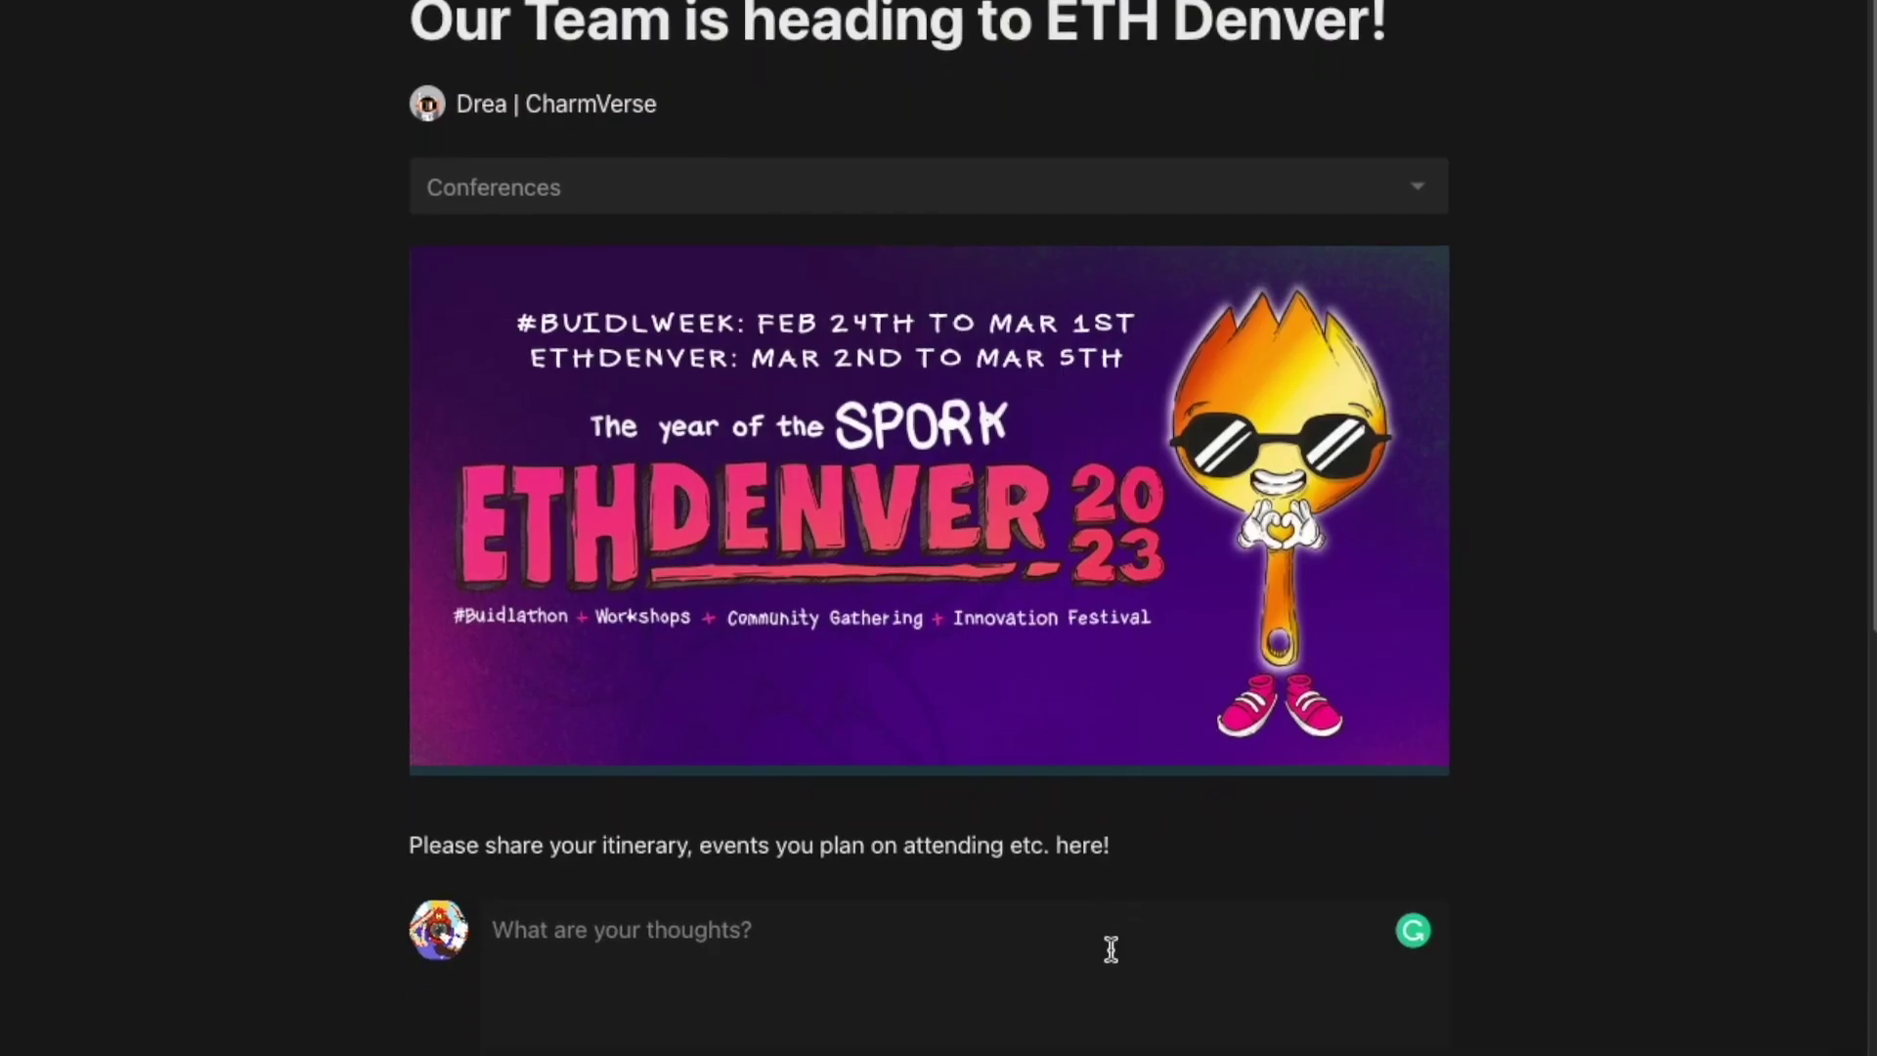
{"action": "scroll", "coordinate": [1109, 939], "scroll_direction": "down", "scroll_amount": 2}
{"action": "scroll", "coordinate": [1111, 908], "scroll_direction": "down", "scroll_amount": 2}
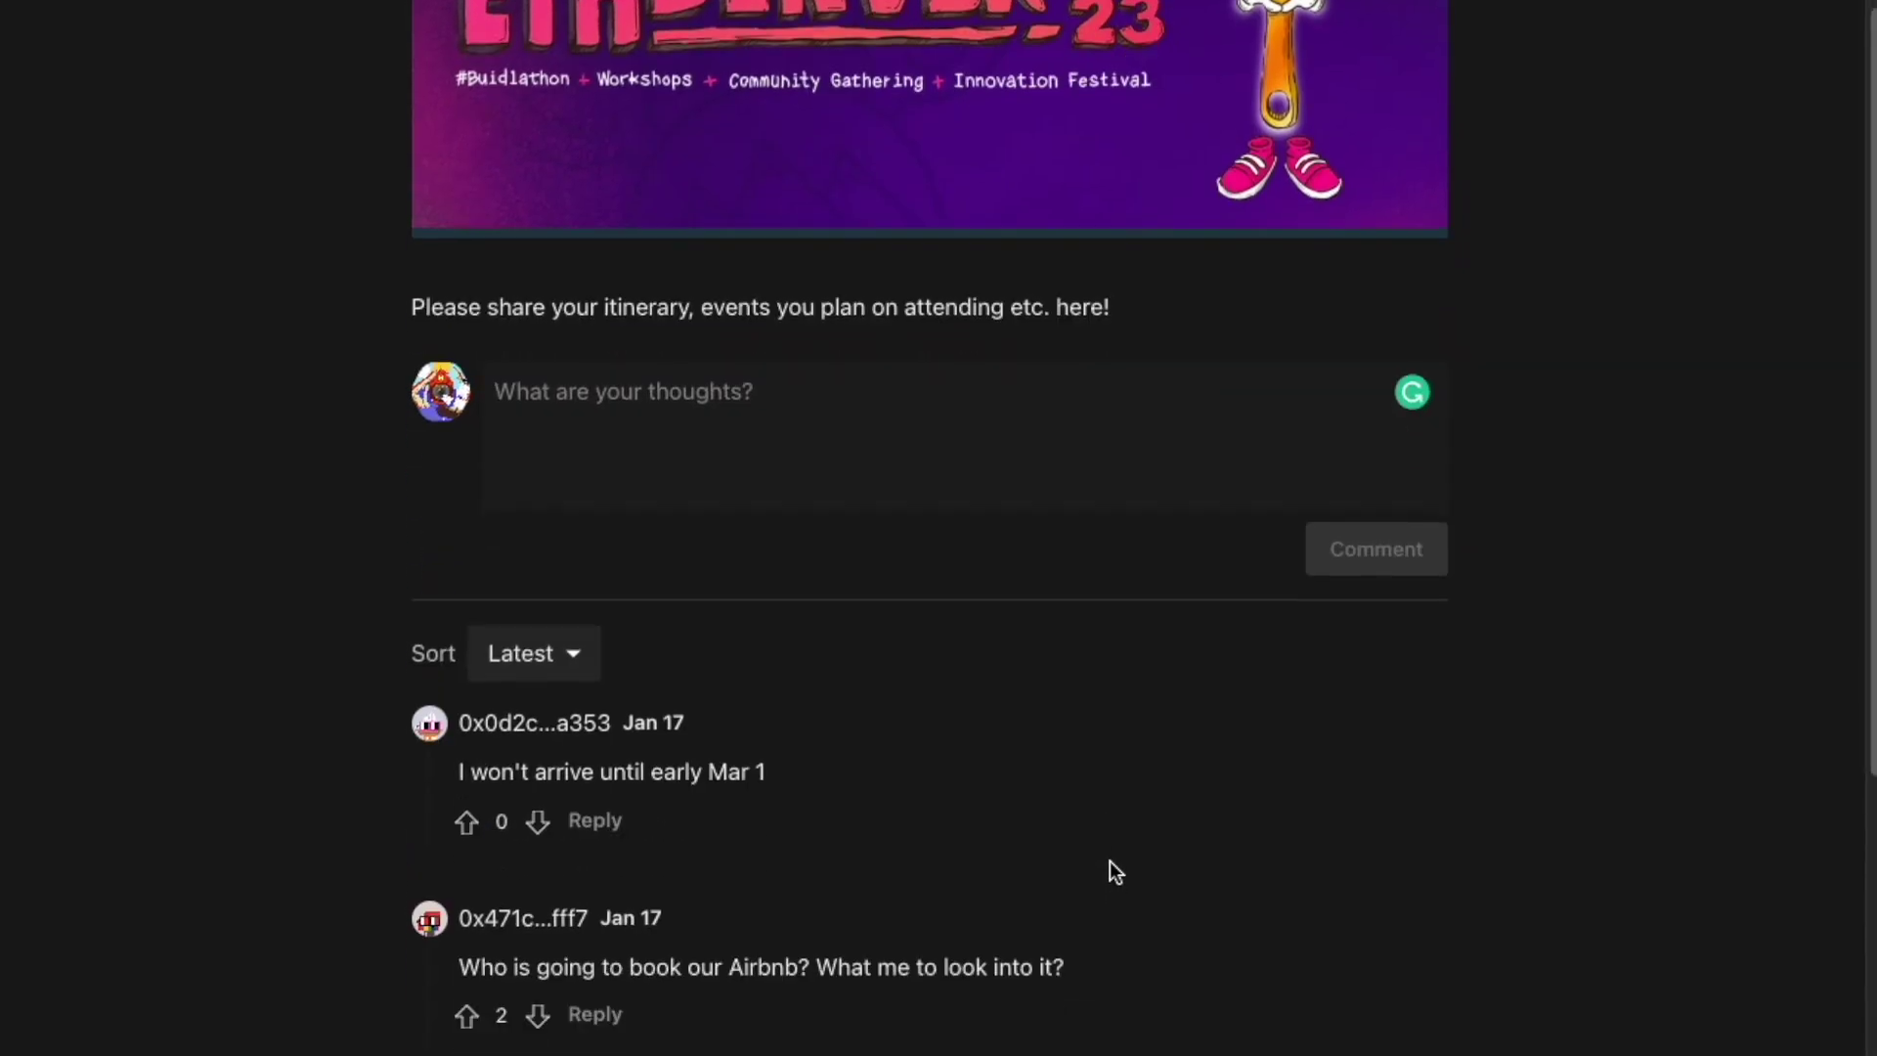
{"action": "scroll", "coordinate": [1109, 864], "scroll_direction": "down", "scroll_amount": 1}
{"action": "scroll", "coordinate": [1110, 821], "scroll_direction": "down", "scroll_amount": 3}
{"action": "scroll", "coordinate": [1111, 778], "scroll_direction": "down", "scroll_amount": 3}
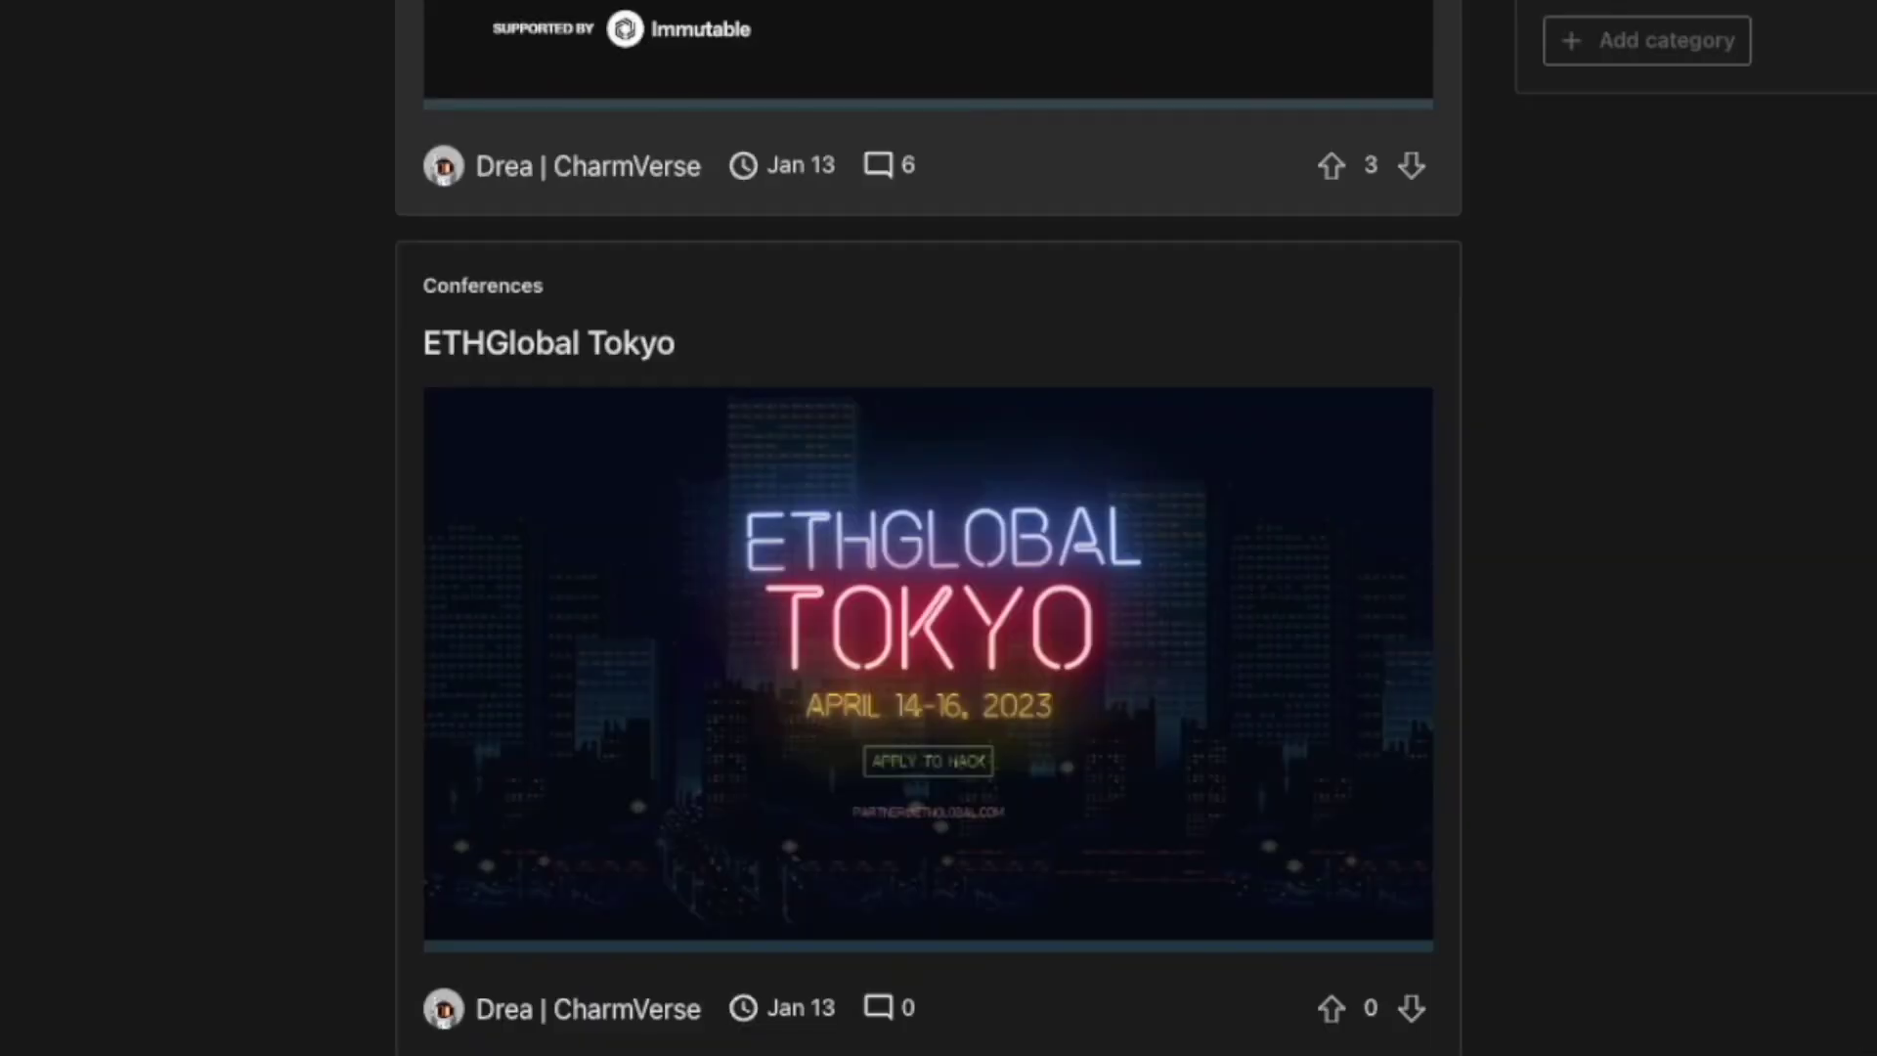
{"action": "scroll", "coordinate": [1247, 607], "scroll_direction": "down", "scroll_amount": 3}
{"action": "scroll", "coordinate": [1248, 607], "scroll_direction": "down", "scroll_amount": 2}
{"action": "scroll", "coordinate": [1251, 602], "scroll_direction": "down", "scroll_amount": 1}
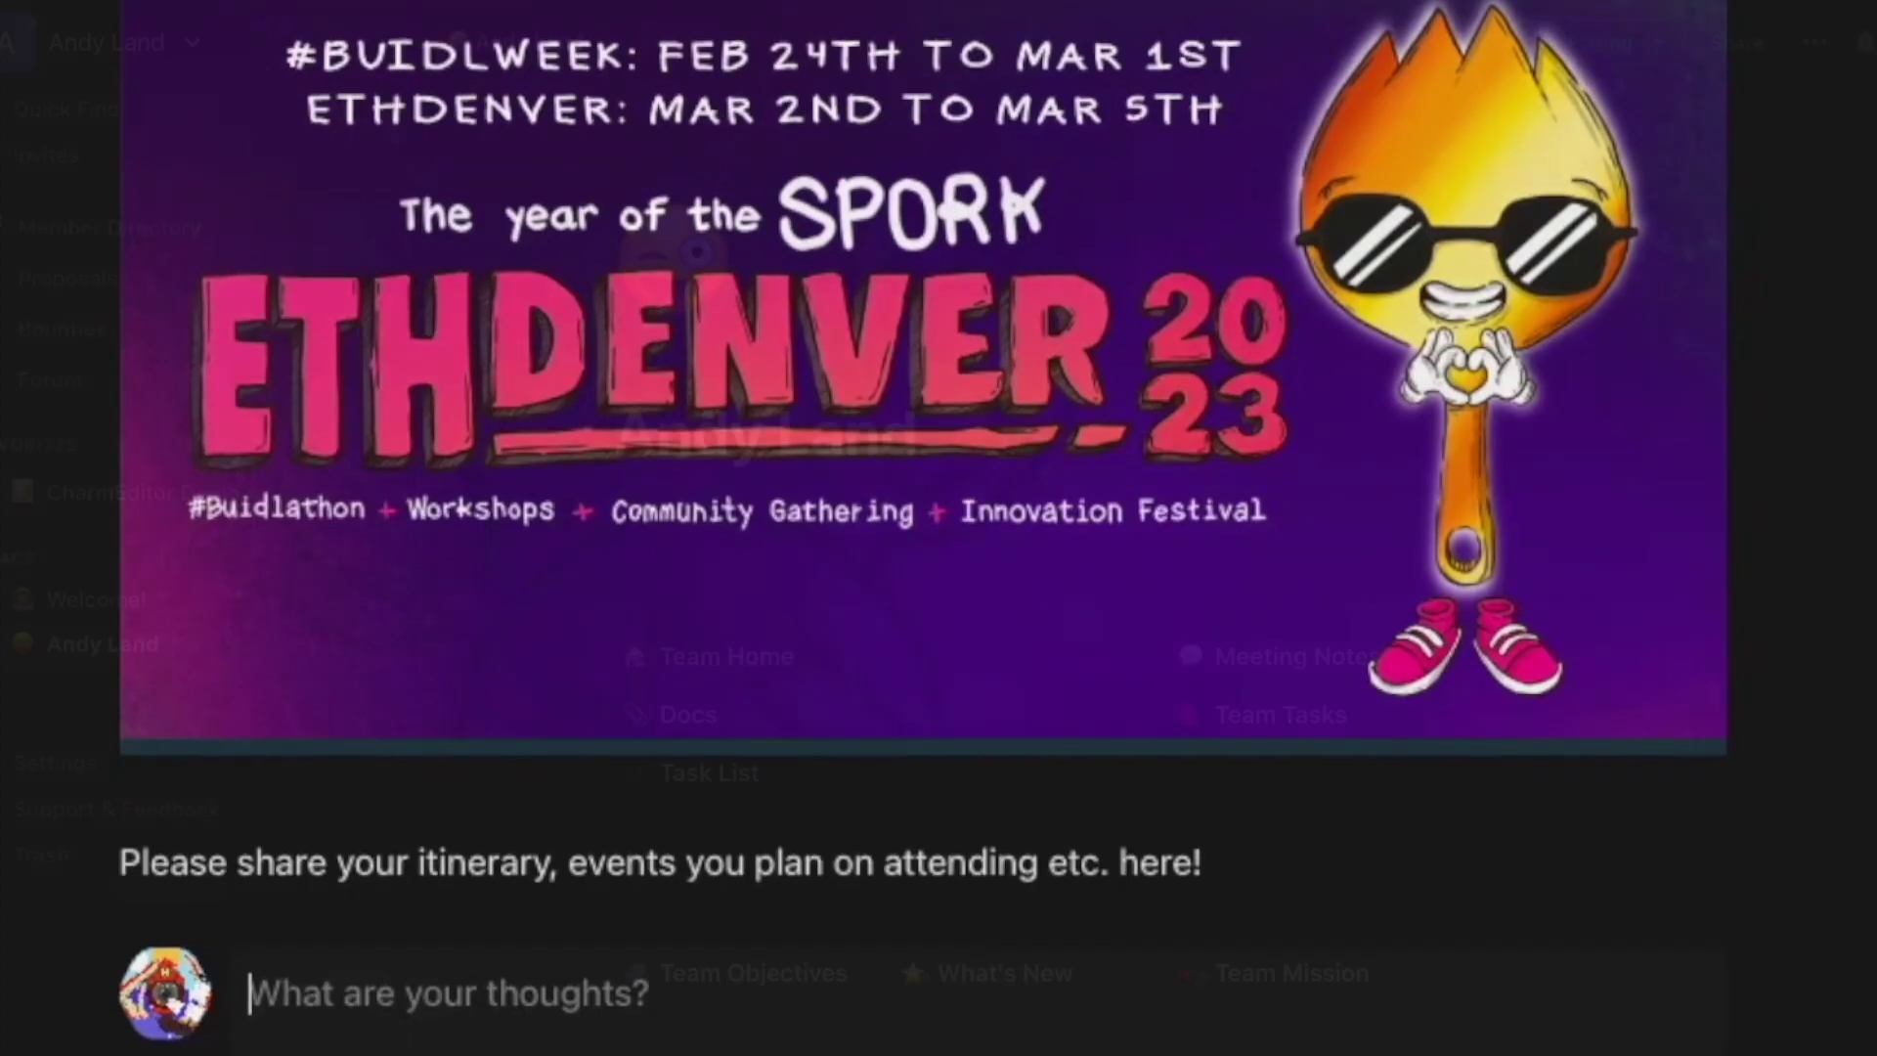
{"action": "left_click", "coordinate": [113, 279]}
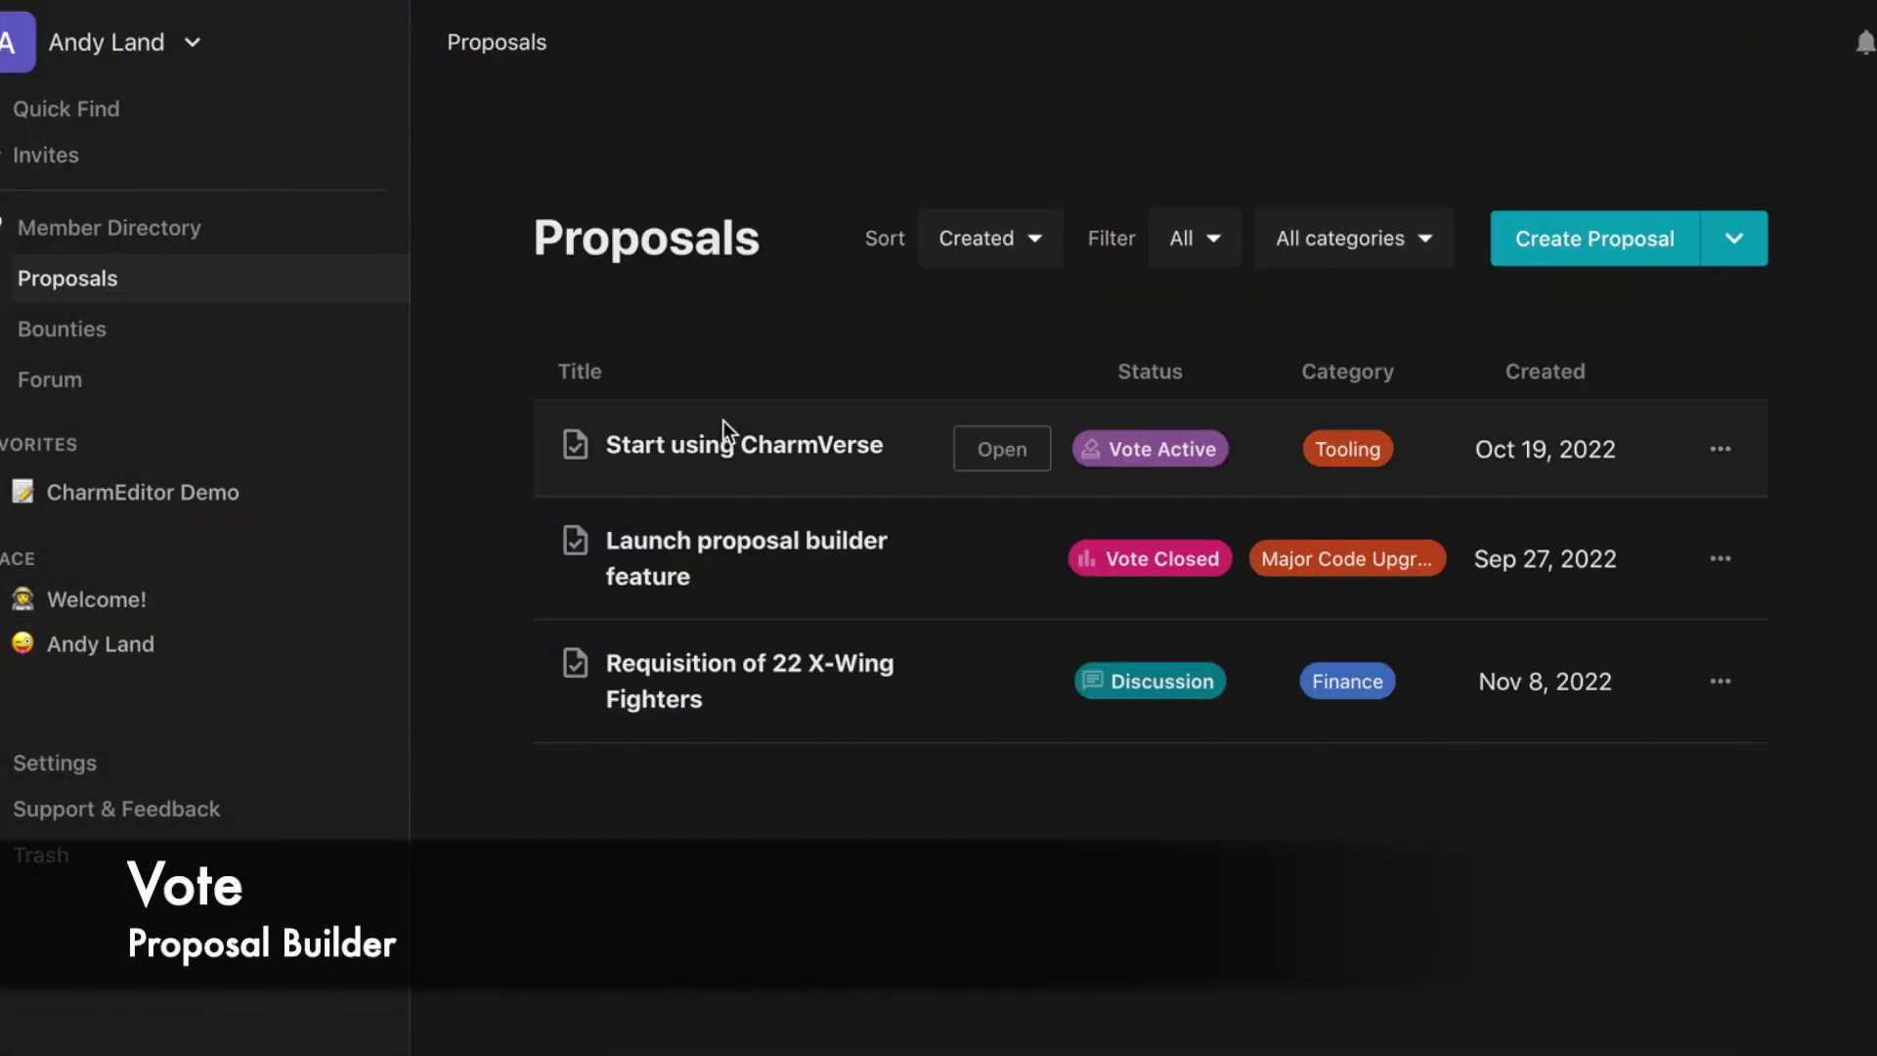
{"action": "left_click", "coordinate": [766, 691]}
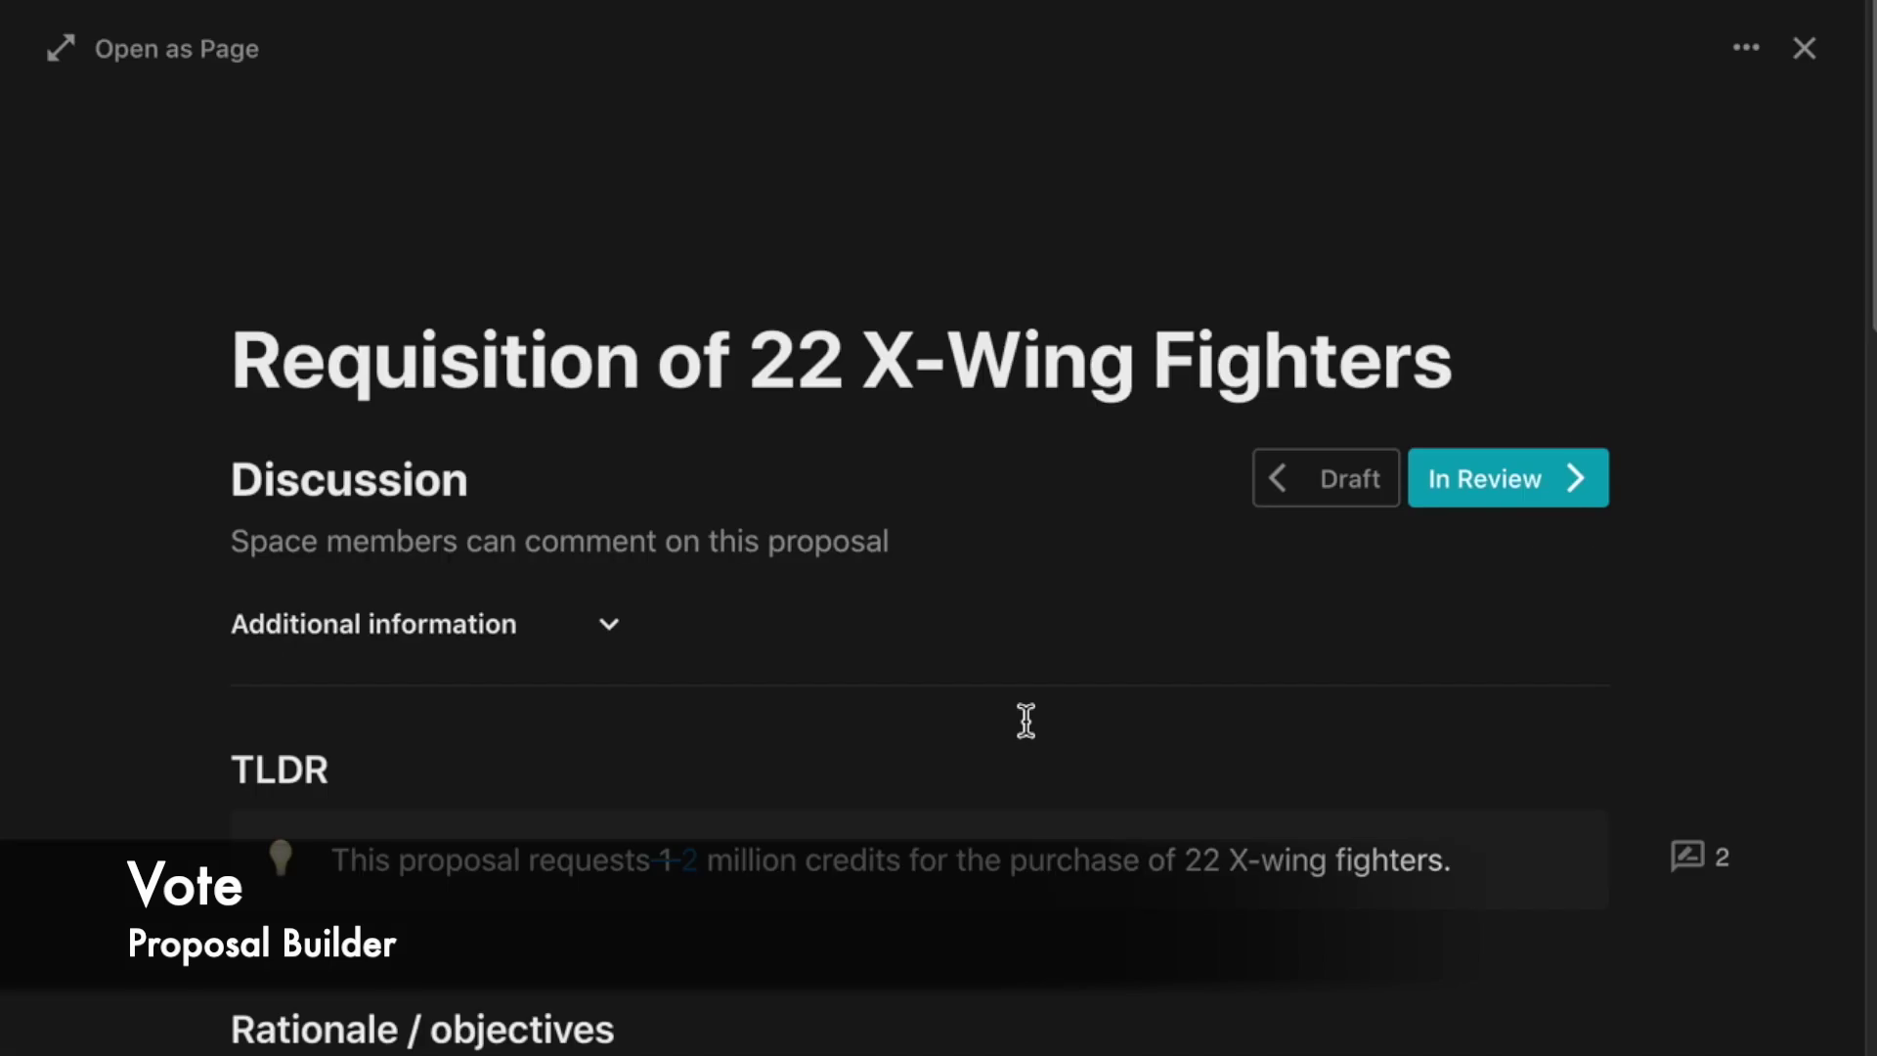
{"action": "left_click", "coordinate": [607, 631]}
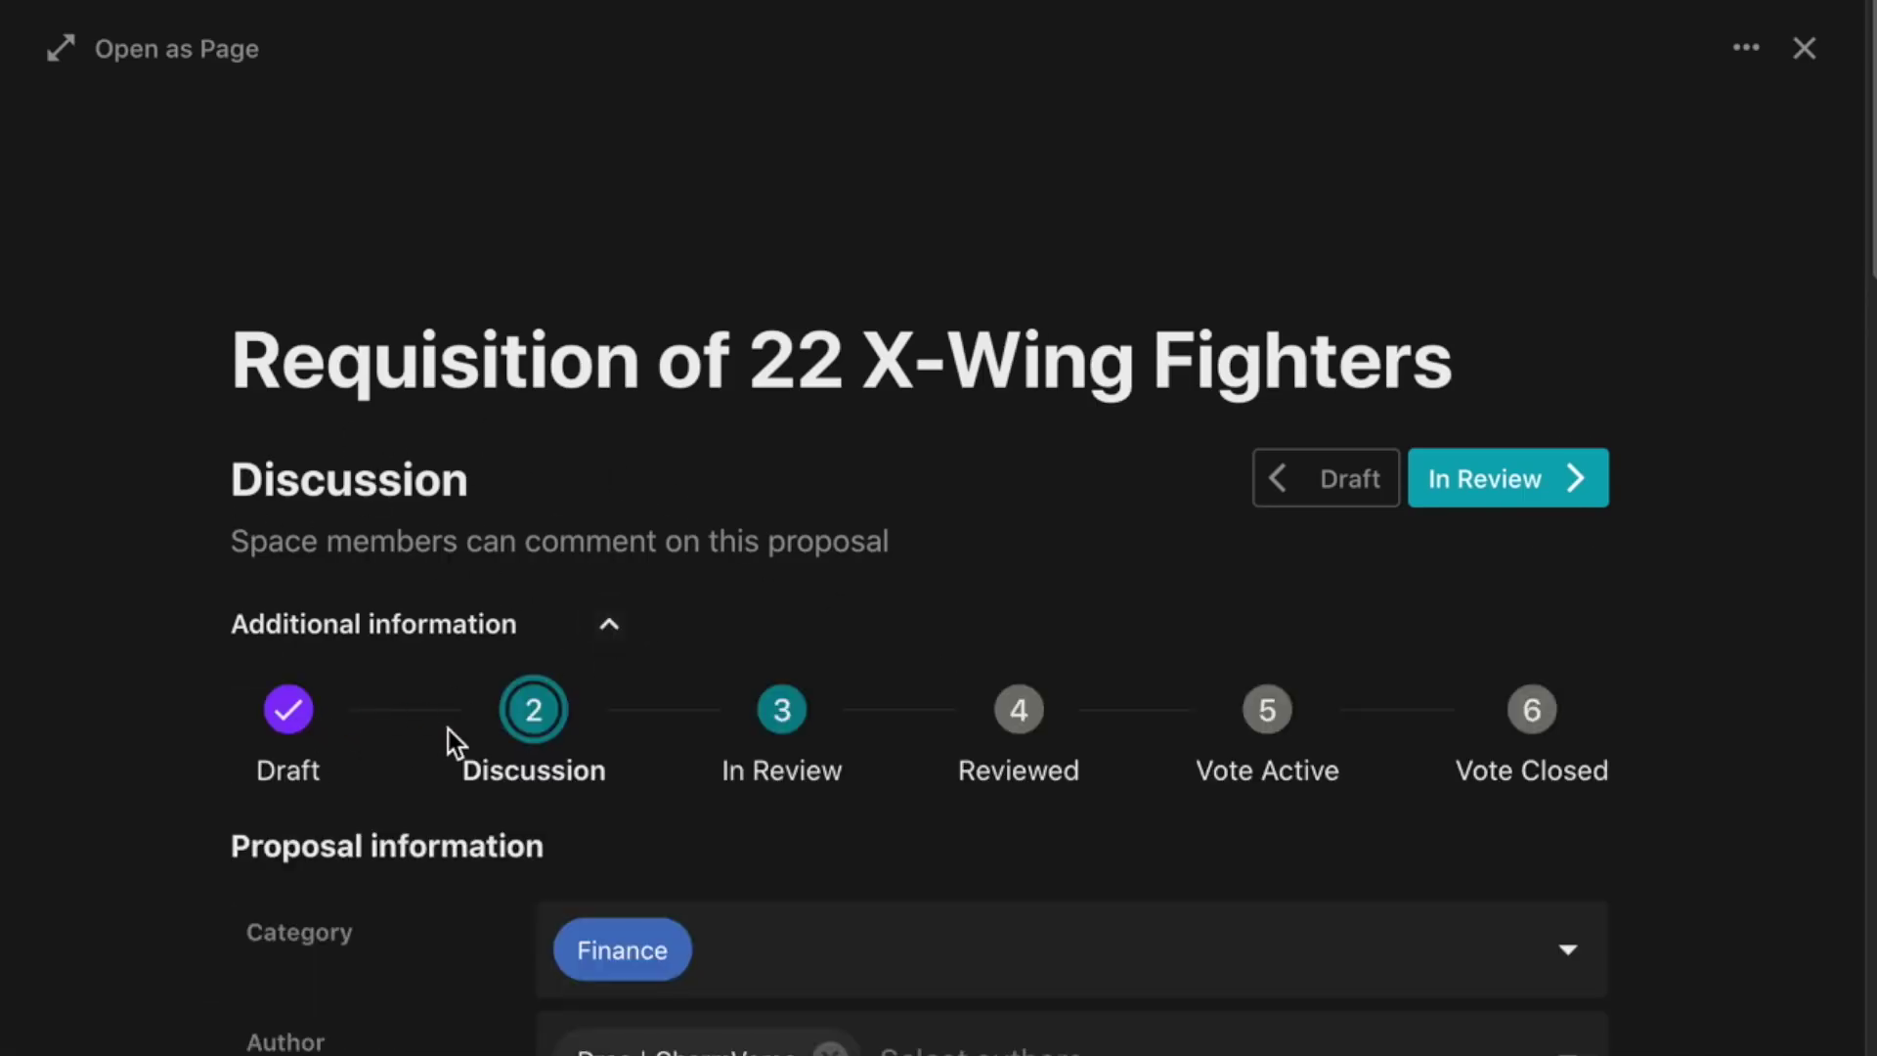
{"action": "scroll", "coordinate": [608, 782], "scroll_direction": "down", "scroll_amount": 3}
{"action": "scroll", "coordinate": [615, 792], "scroll_direction": "down", "scroll_amount": 3}
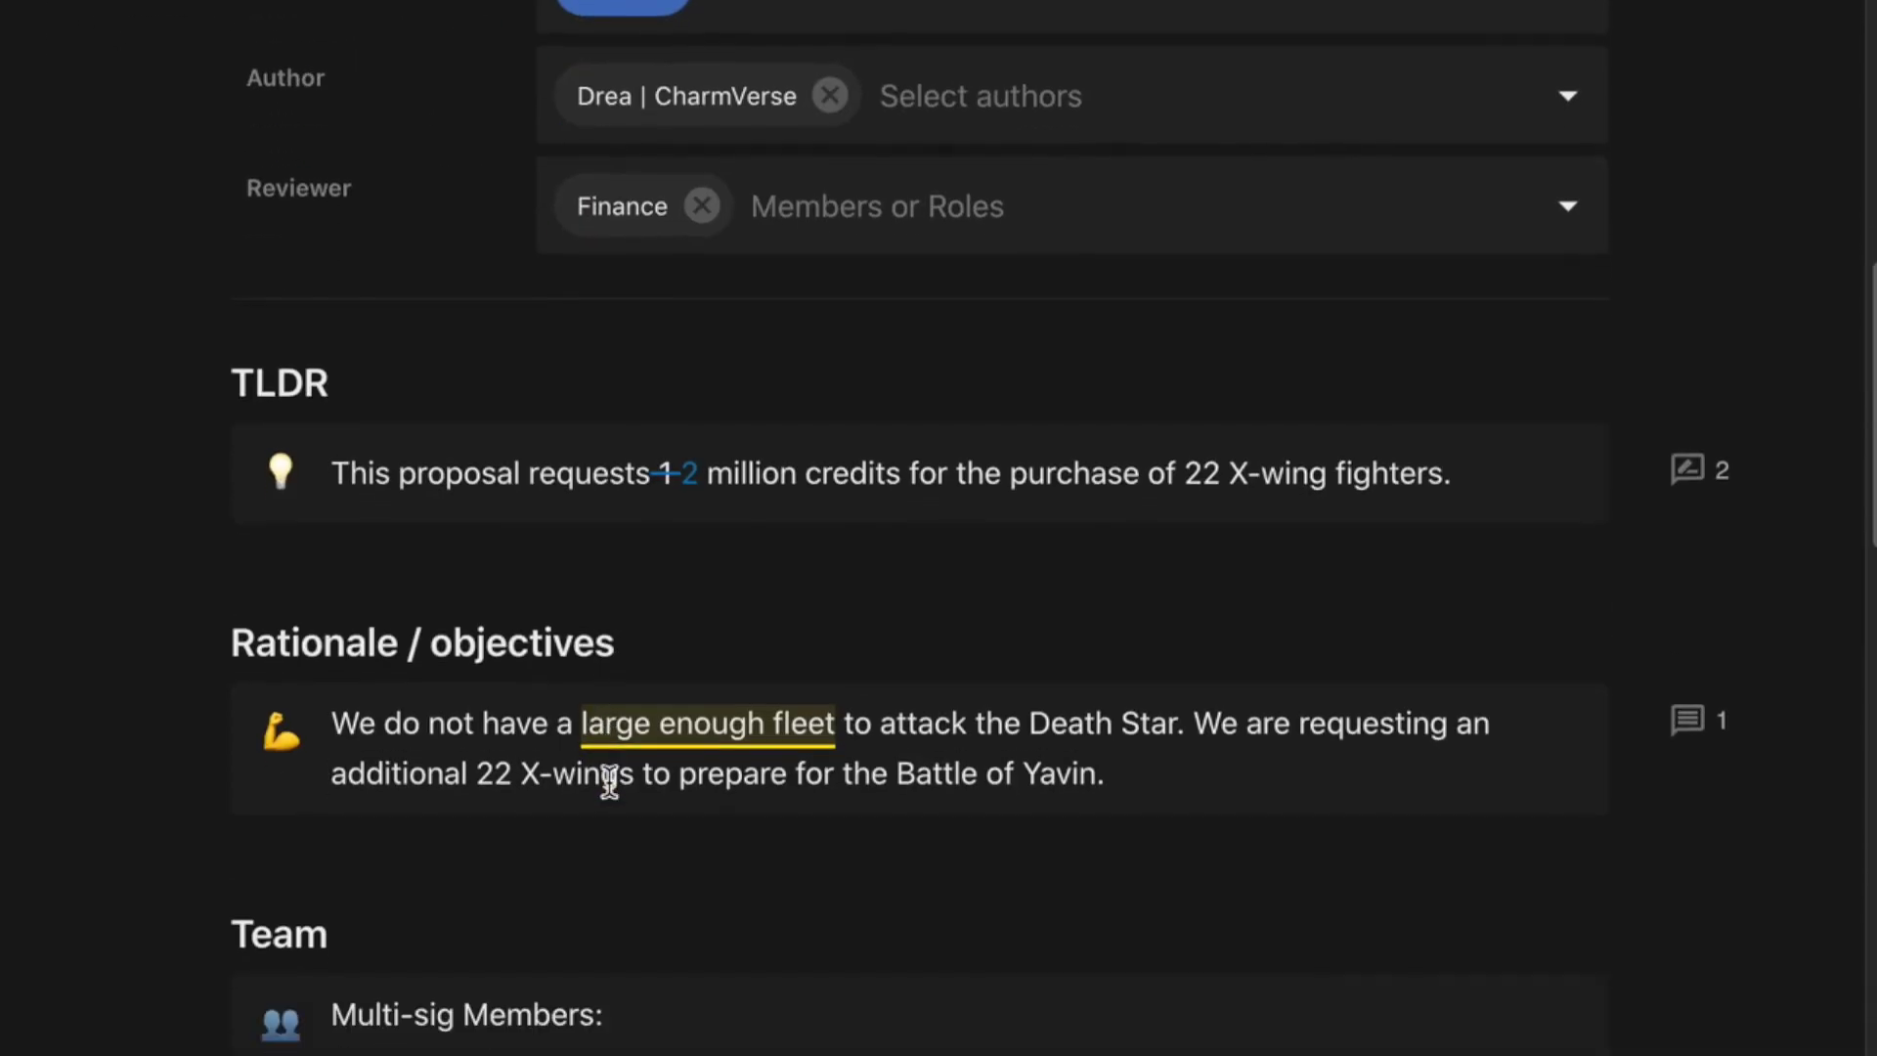
{"action": "left_click", "coordinate": [1697, 474]}
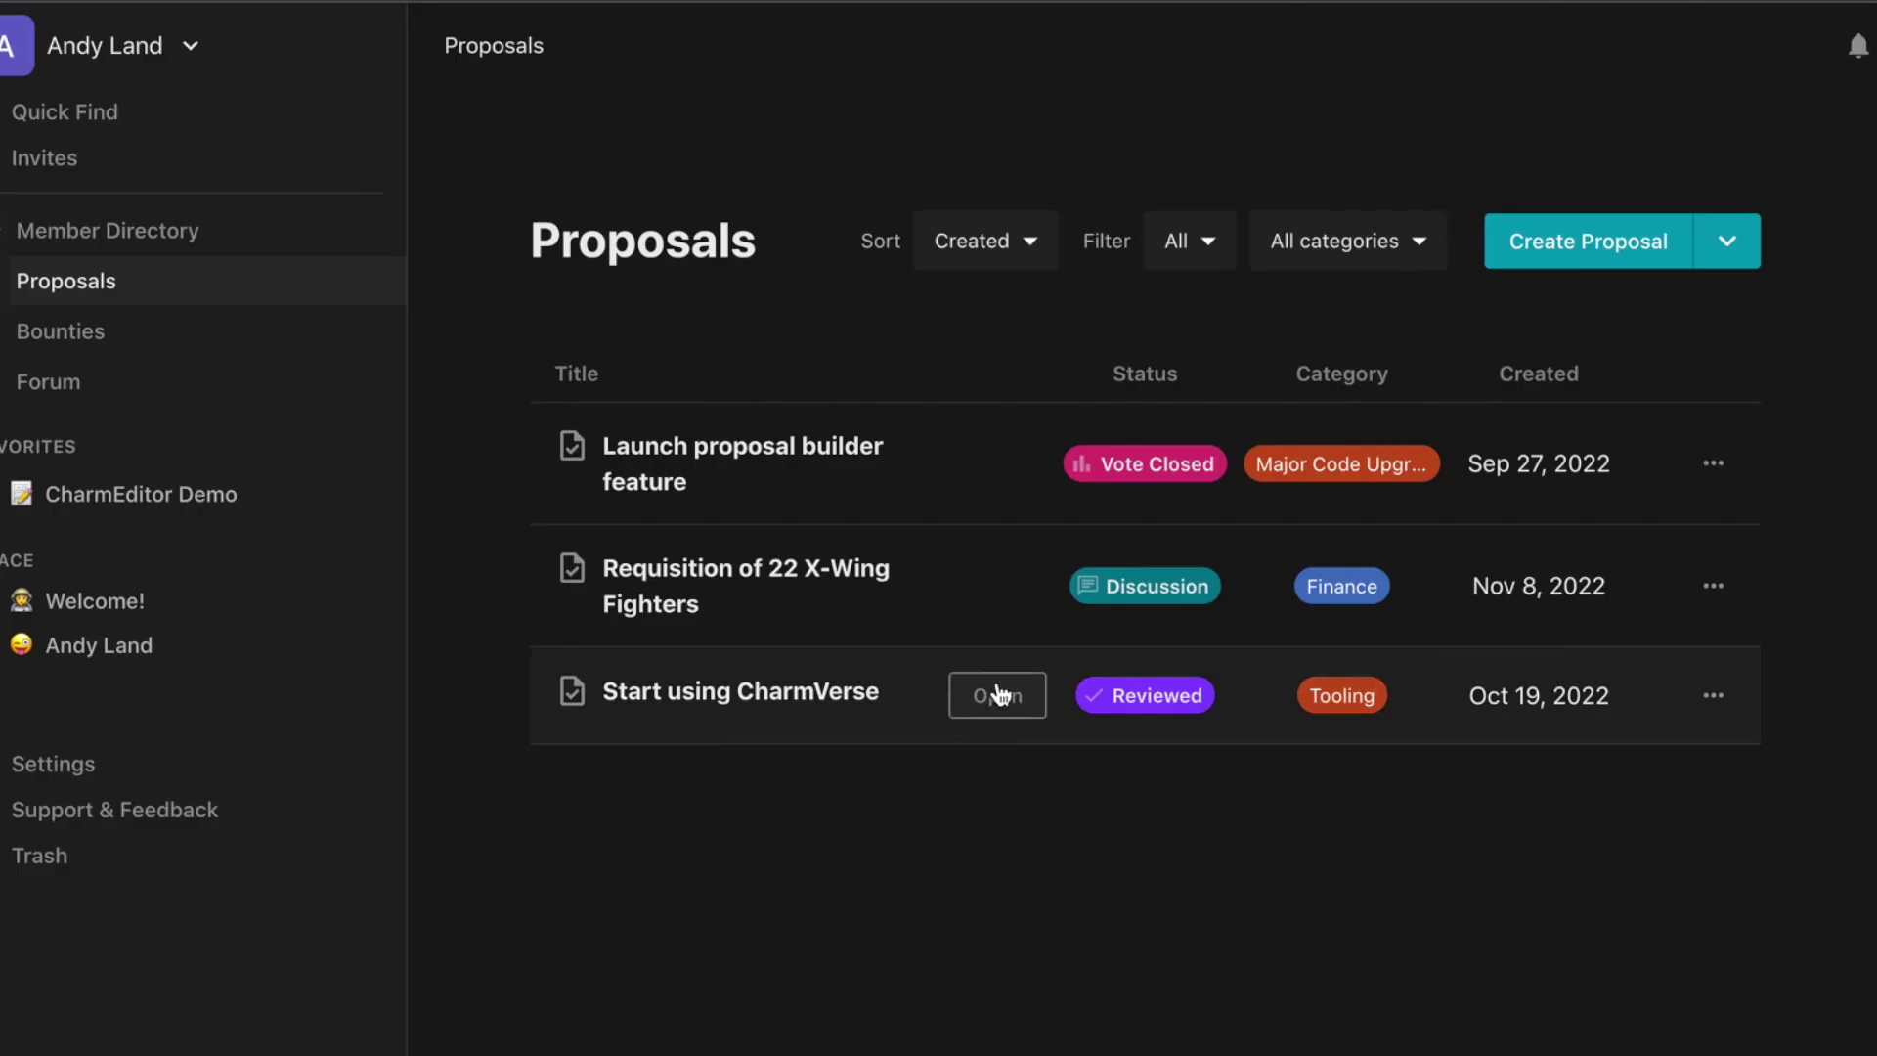
{"action": "left_click", "coordinate": [997, 696]}
{"action": "left_click", "coordinate": [678, 615]}
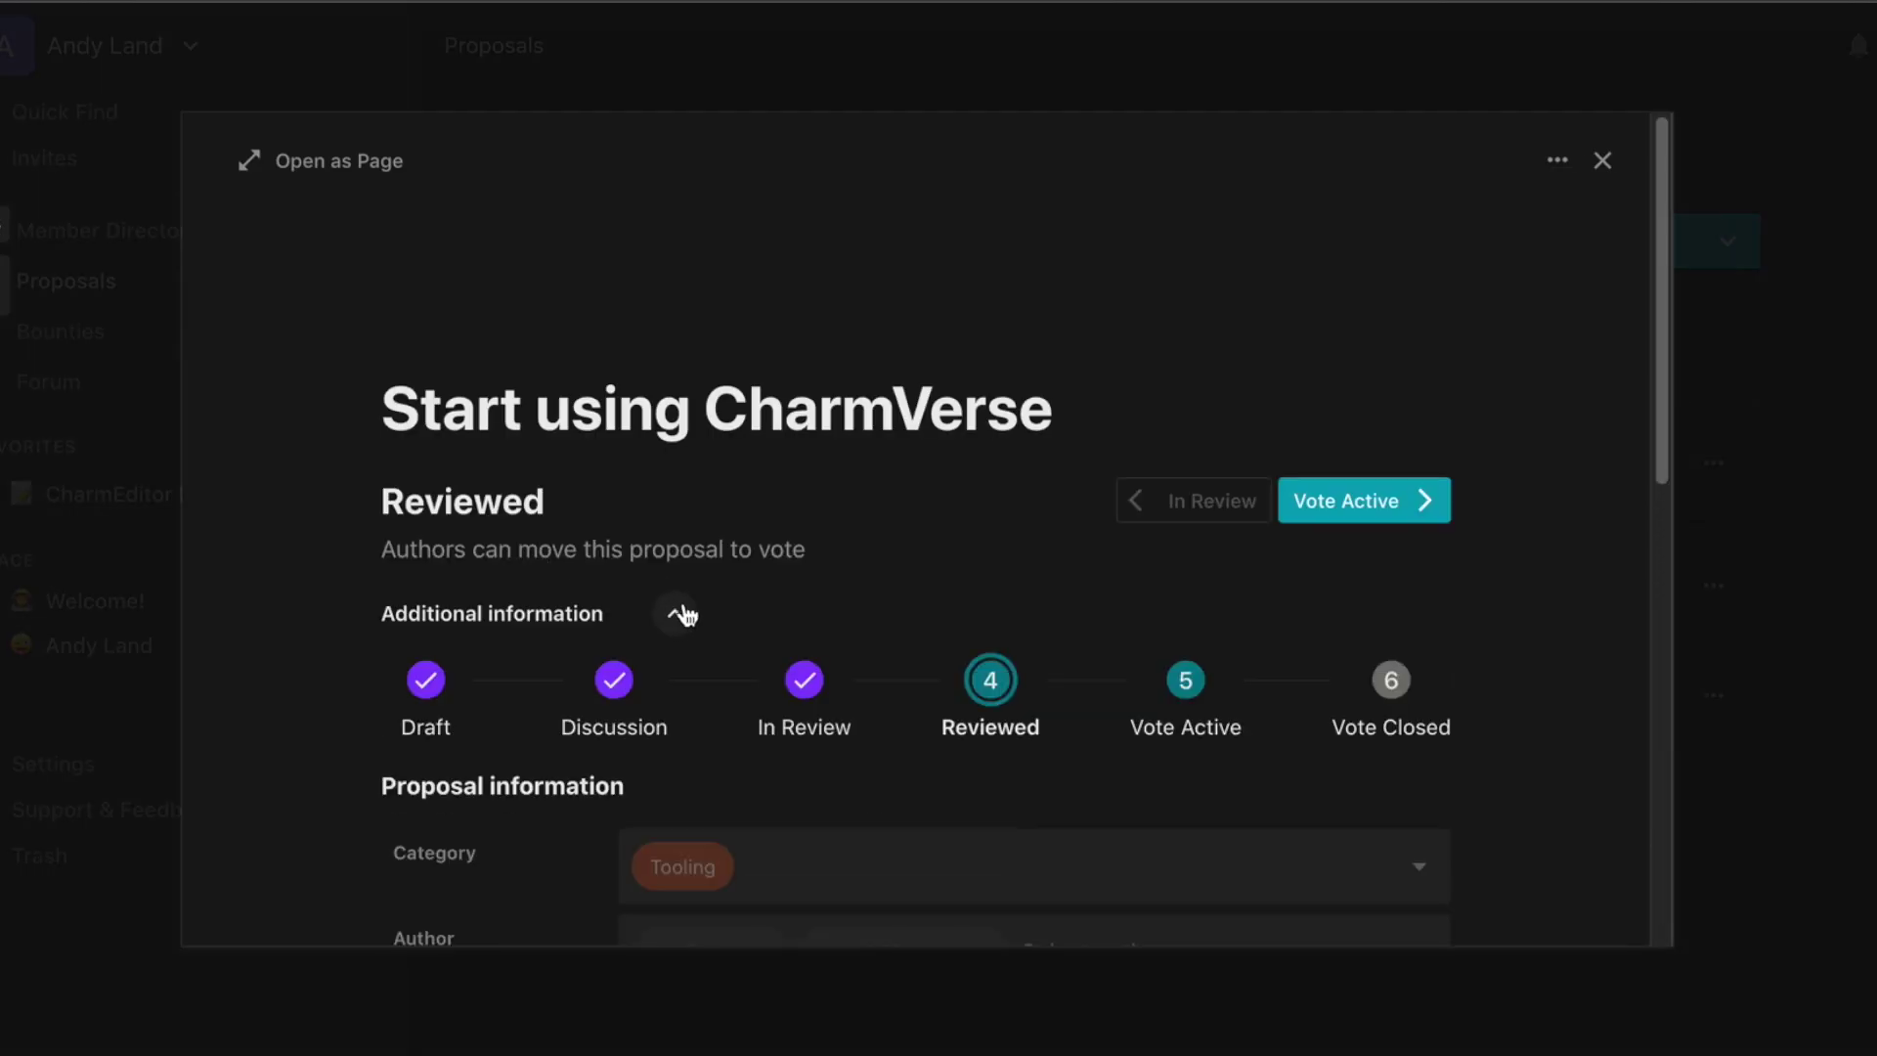
{"action": "left_click", "coordinate": [1379, 501]}
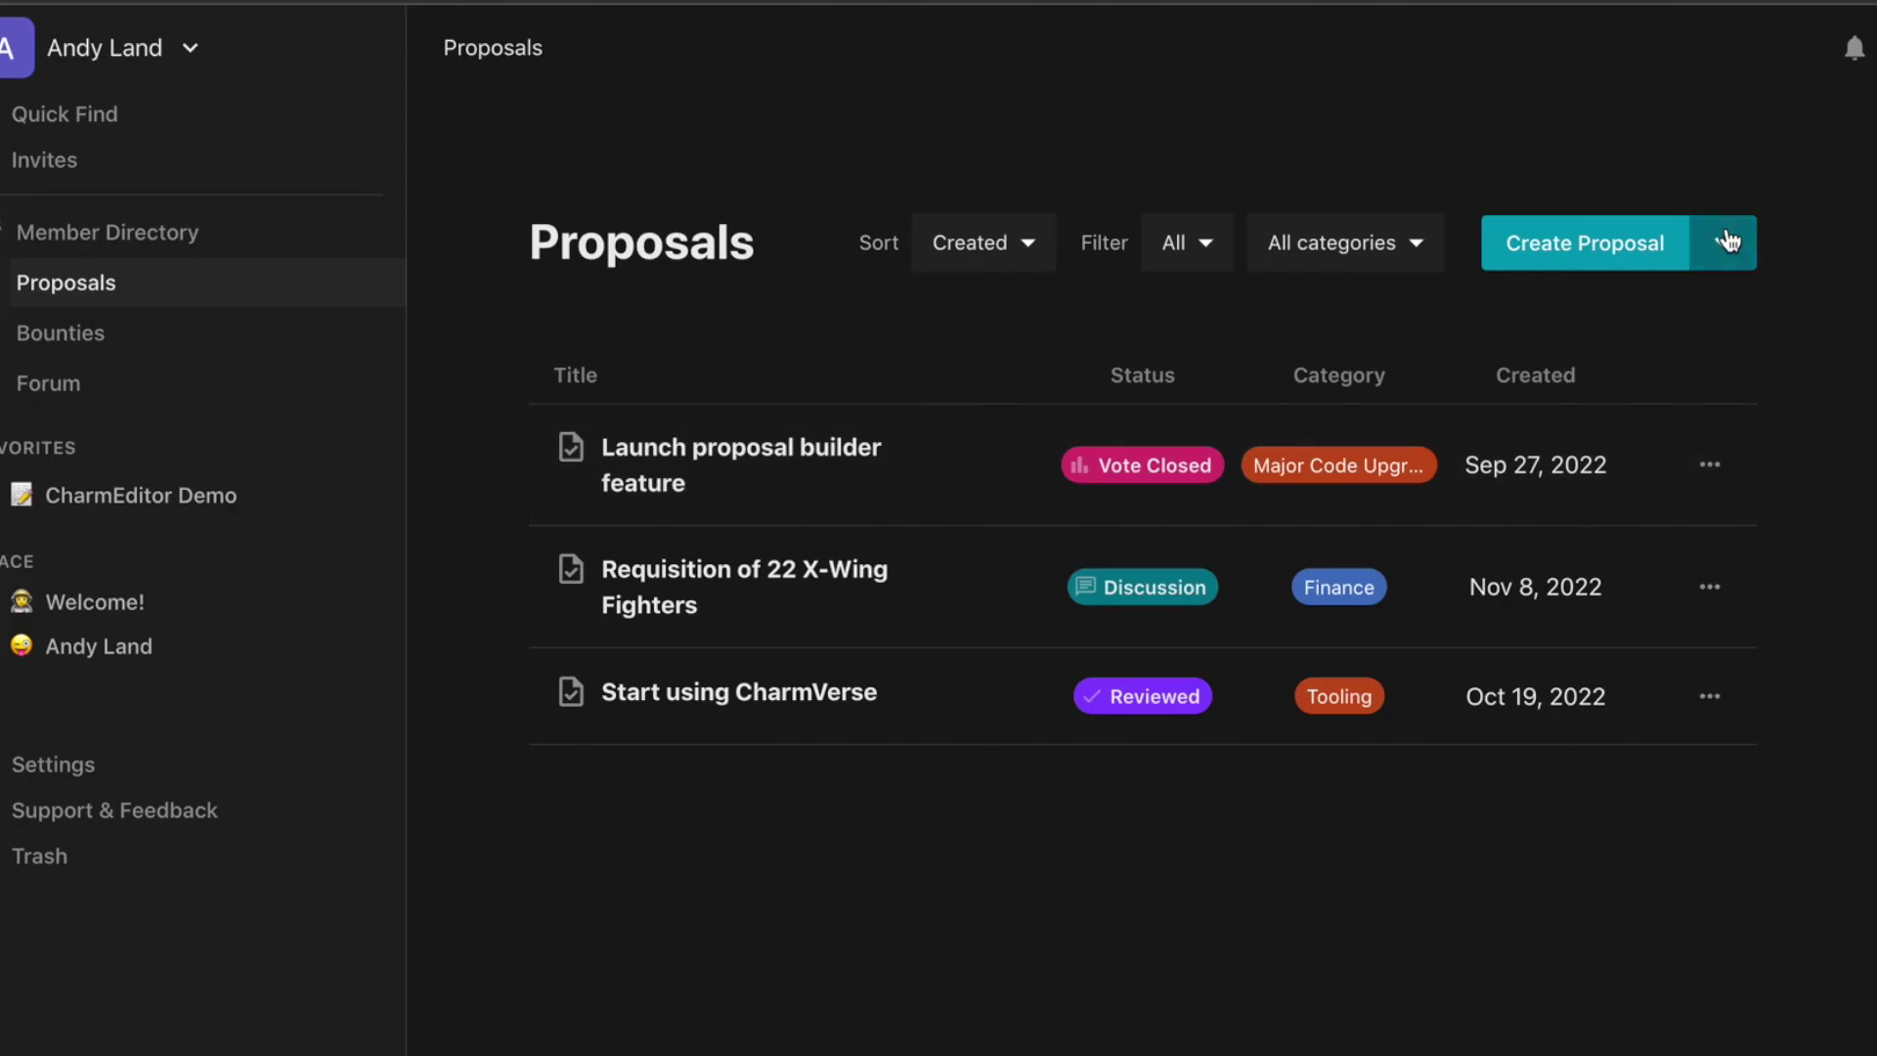
{"action": "left_click", "coordinate": [1723, 242]}
Create a Treasury-template proposal titled 'Let's buy a Nouns NFT!' with Charmer as reviewer
{"action": "left_click", "coordinate": [1673, 424]}
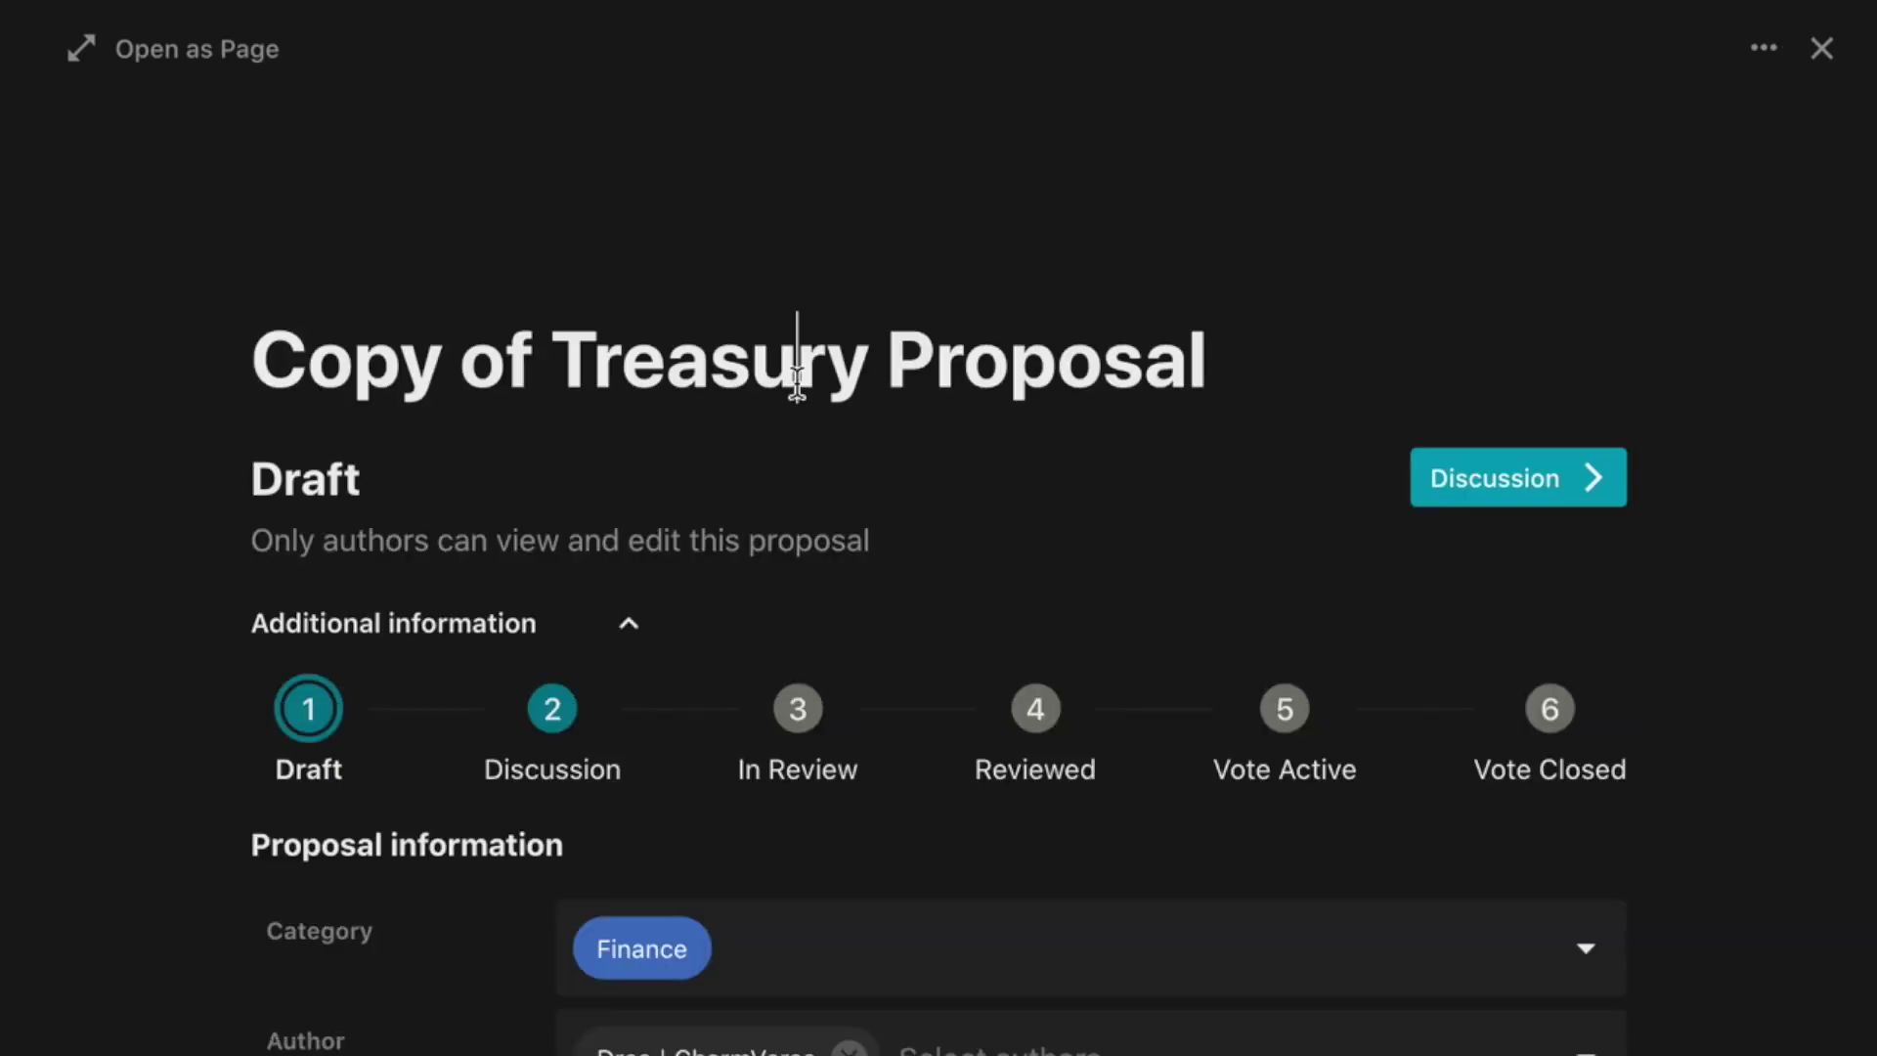
{"action": "triple_click", "coordinate": [796, 364]}
{"action": "type", "text": "Let's buy a Nouns NFT!"}
{"action": "scroll", "coordinate": [951, 530], "scroll_direction": "down", "scroll_amount": 4}
{"action": "left_click", "coordinate": [1585, 614]}
{"action": "scroll", "coordinate": [880, 568], "scroll_direction": "down", "scroll_amount": 2}
{"action": "left_click", "coordinate": [905, 532]}
{"action": "left_click", "coordinate": [1682, 577]}
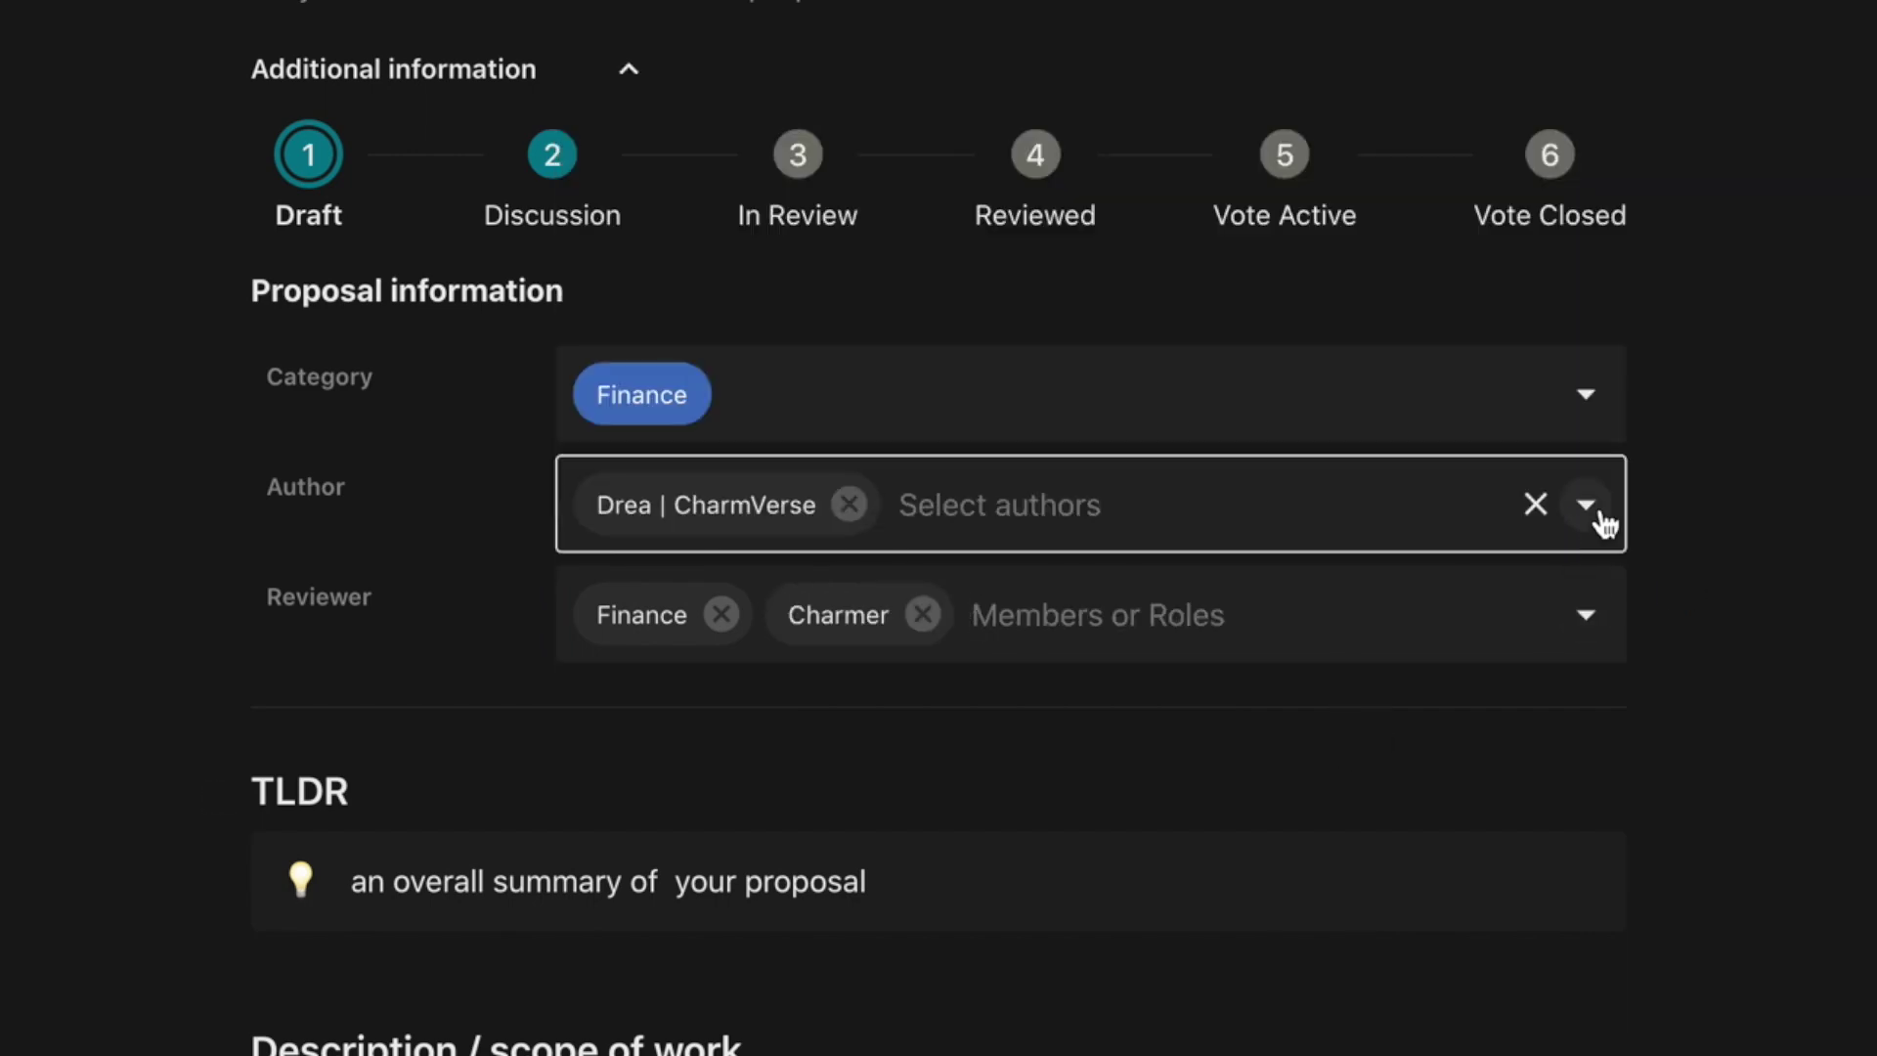
Add a second author to the proposal
{"action": "left_click", "coordinate": [1589, 508]}
{"action": "left_click", "coordinate": [954, 653]}
{"action": "left_click", "coordinate": [1740, 406]}
{"action": "left_click", "coordinate": [1585, 405]}
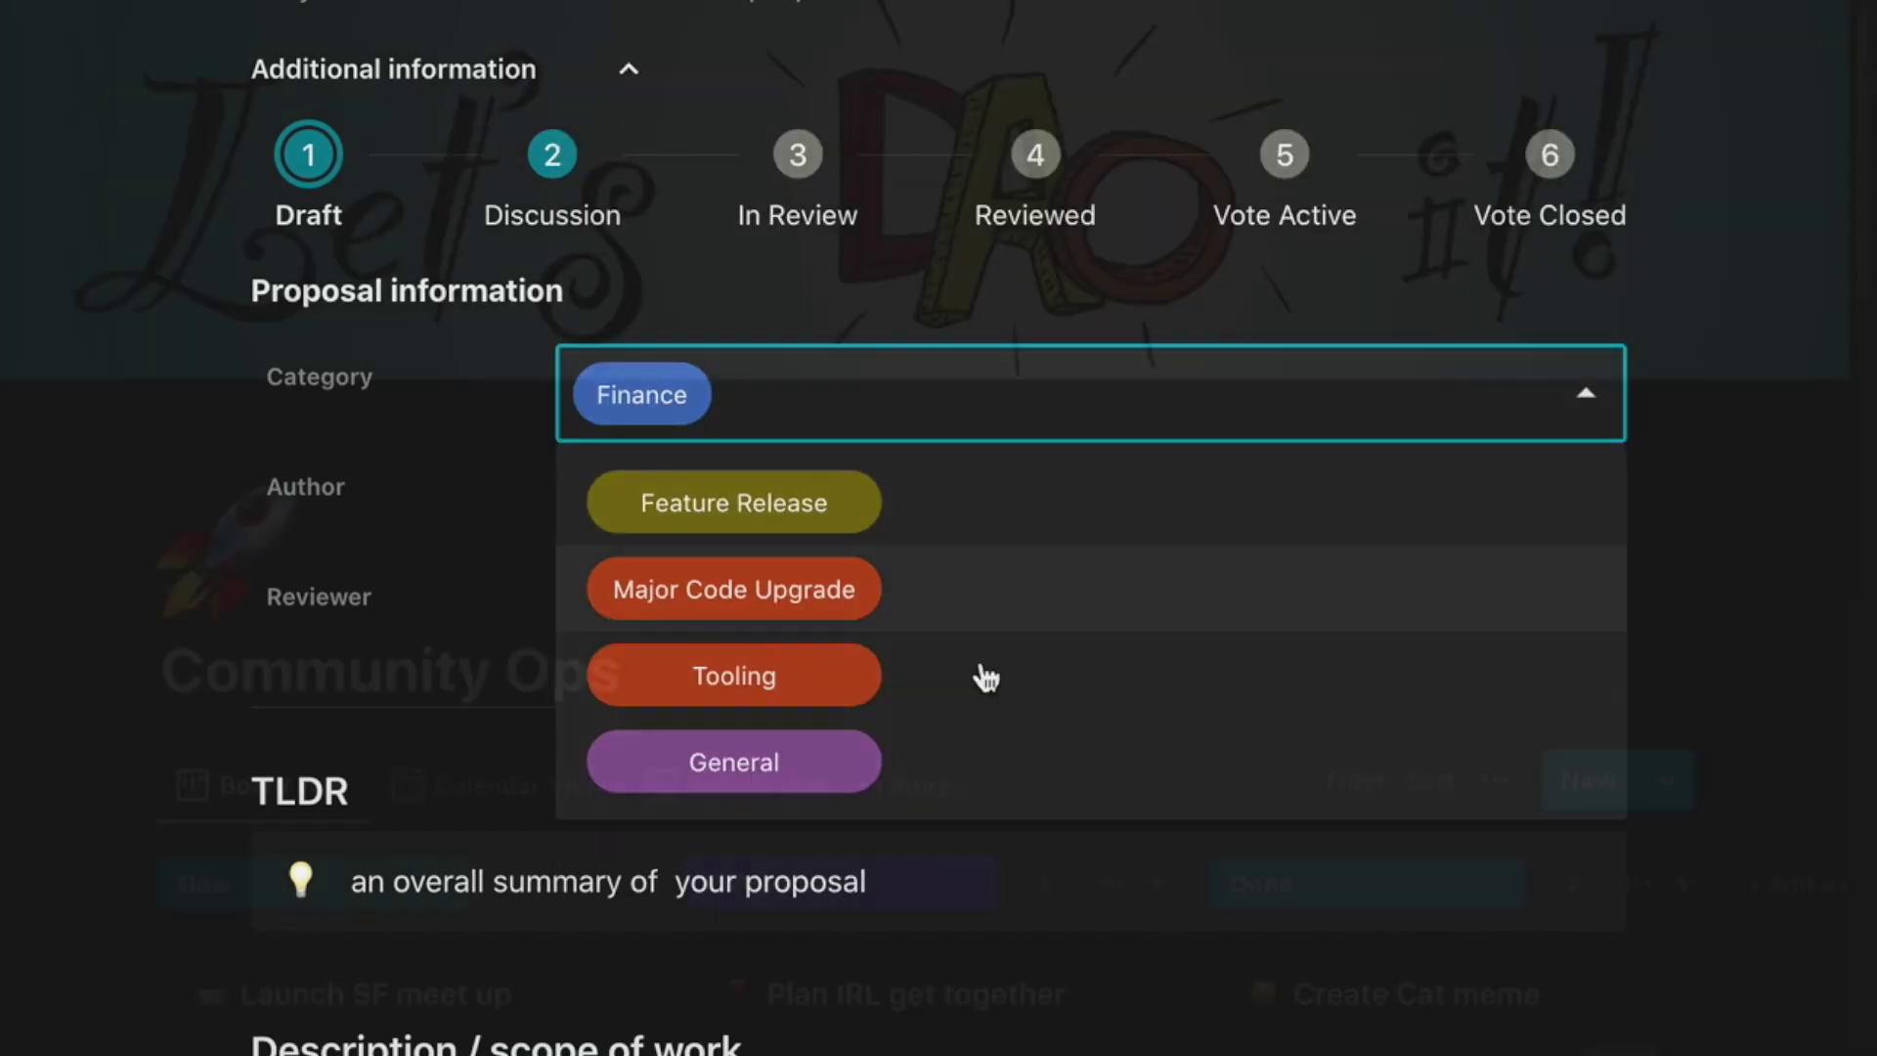
{"action": "scroll", "coordinate": [1050, 582], "scroll_direction": "down", "scroll_amount": 2}
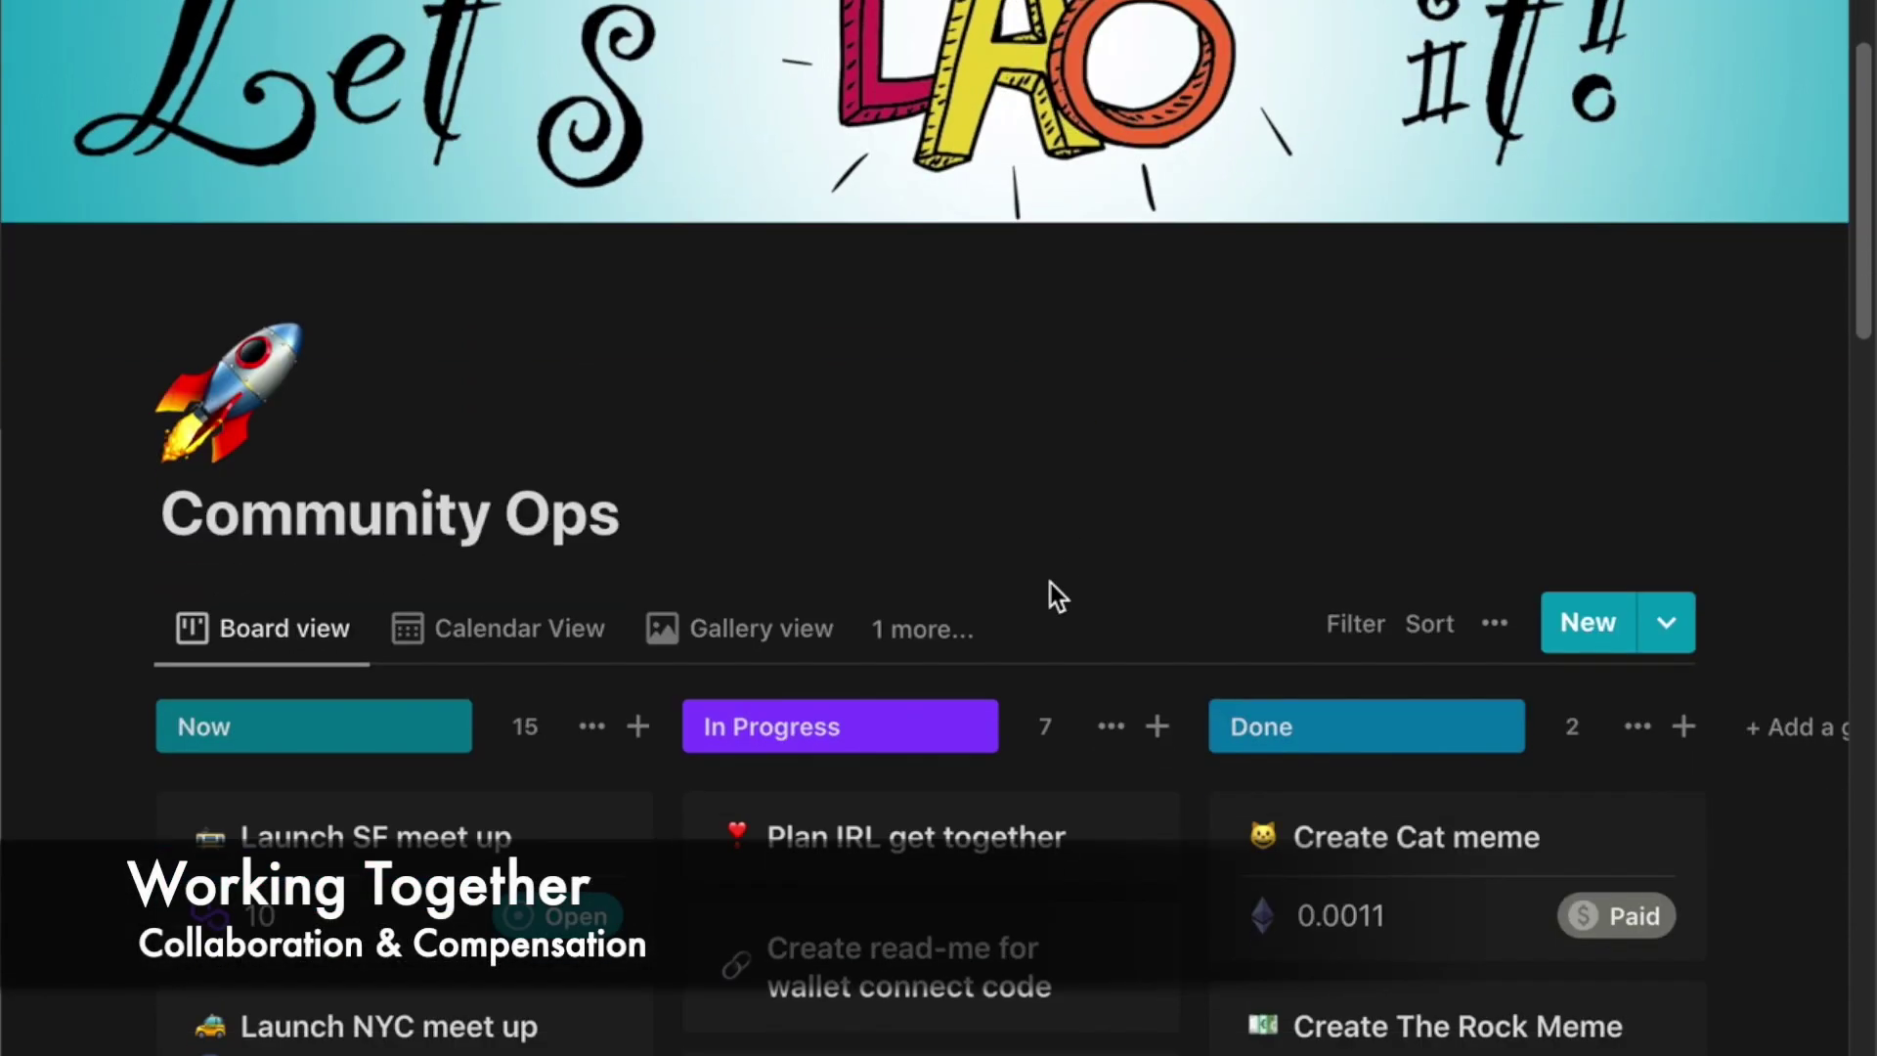
{"action": "scroll", "coordinate": [1050, 583], "scroll_direction": "down", "scroll_amount": 3}
{"action": "scroll", "coordinate": [1051, 586], "scroll_direction": "down", "scroll_amount": 2}
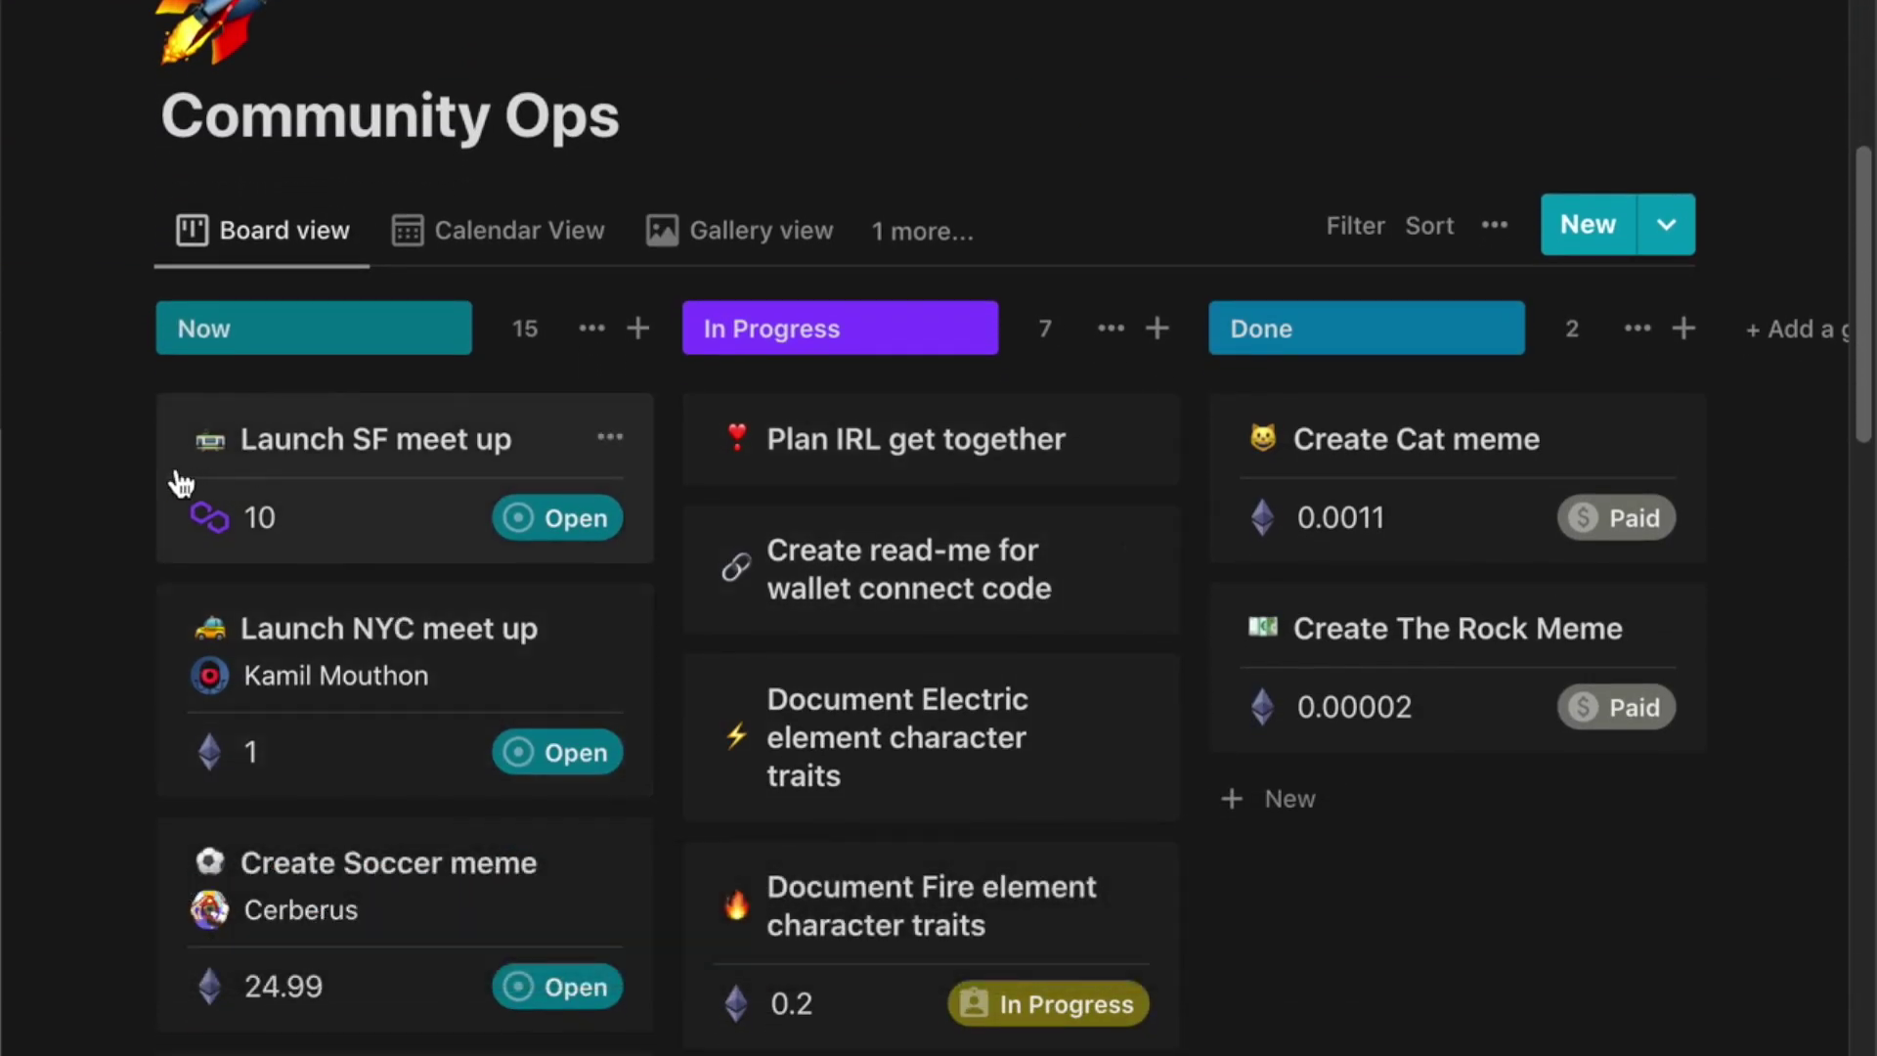
{"action": "mouse_move", "coordinate": [406, 689]}
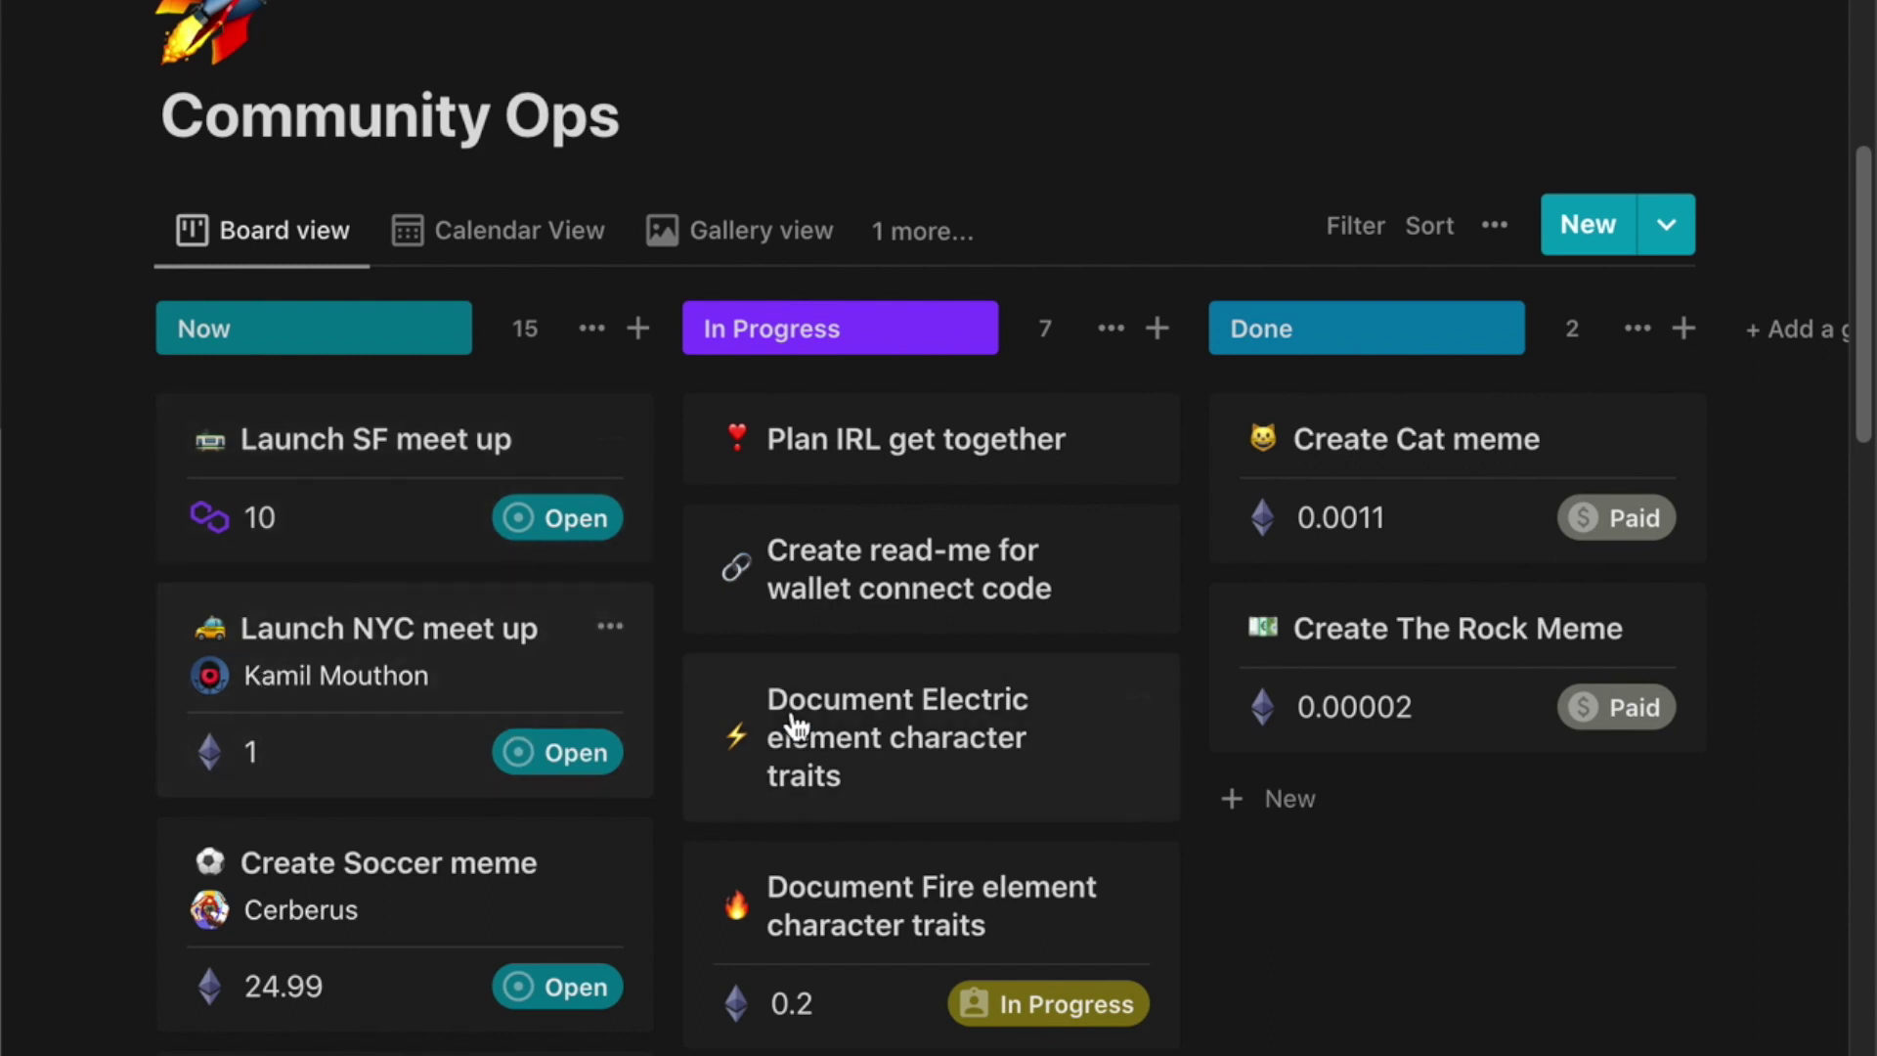
Give the Electric element character traits task a custom T-shirt bounty, then view all bounties by status
{"action": "left_click", "coordinate": [883, 745]}
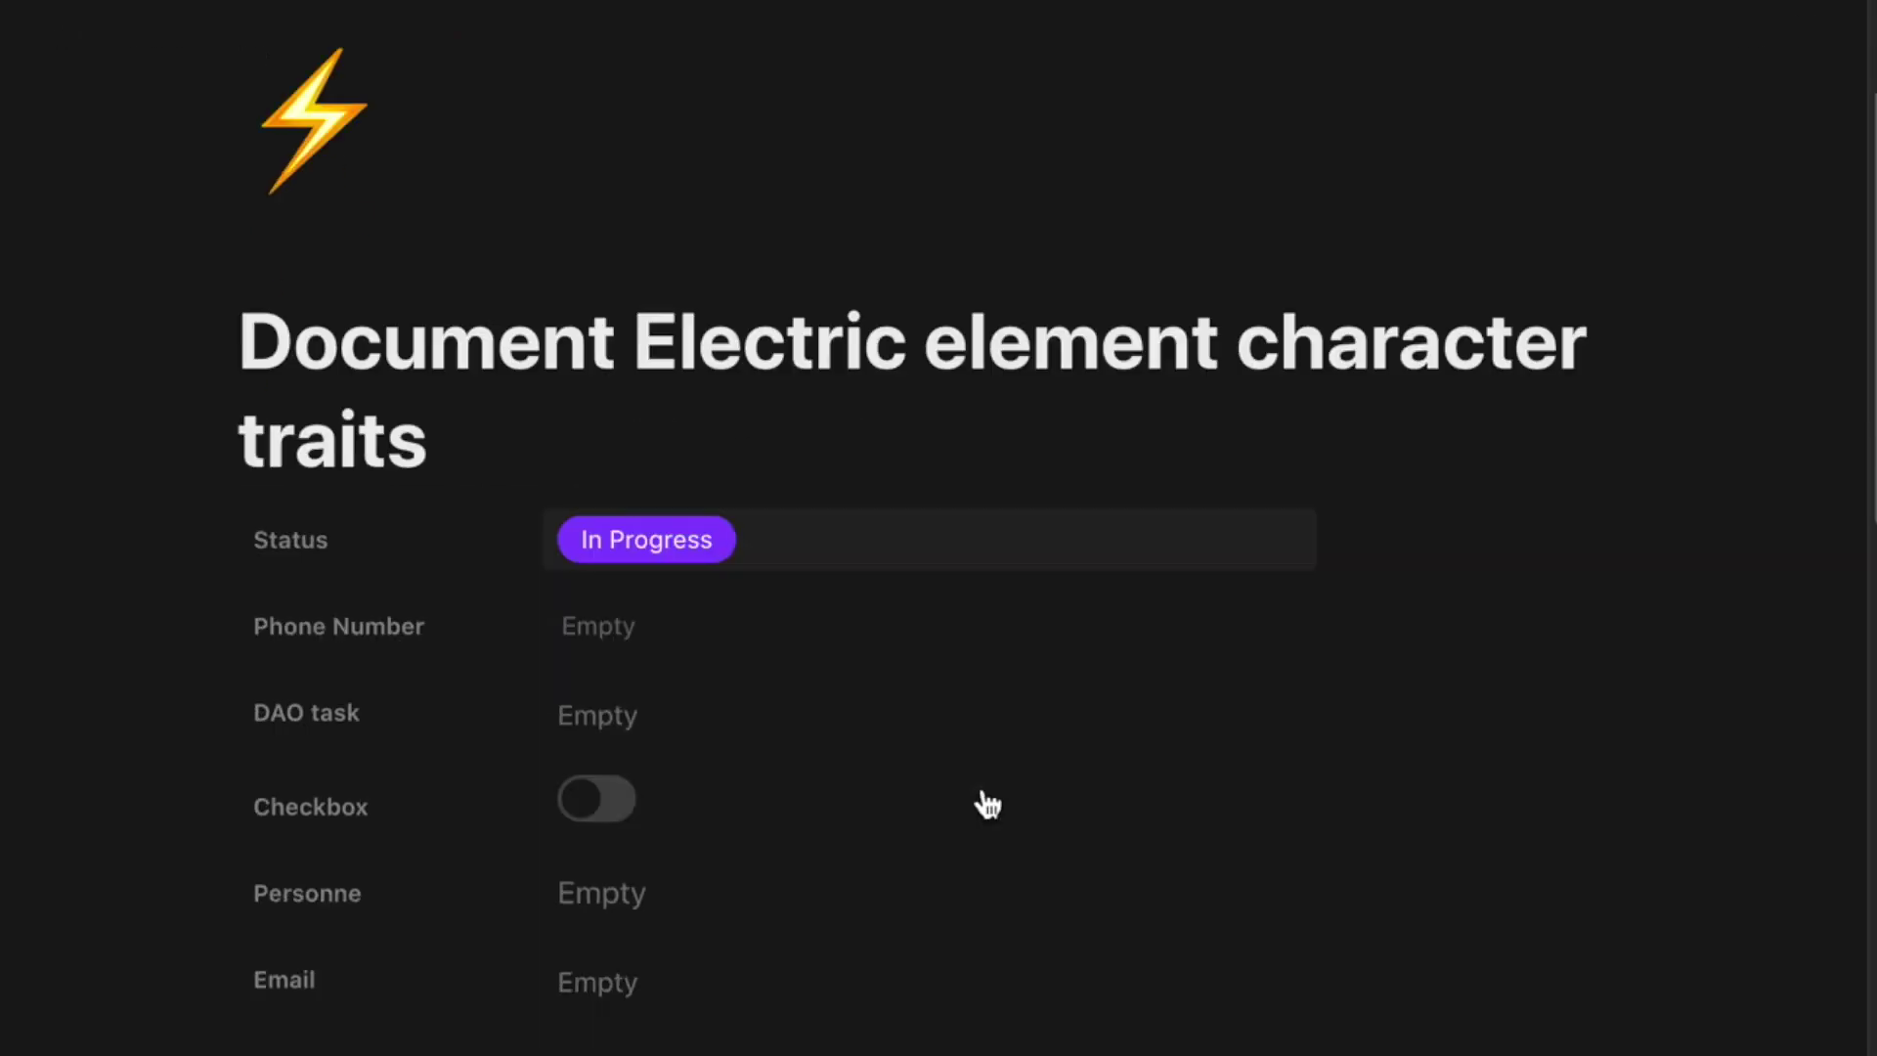
{"action": "scroll", "coordinate": [879, 815], "scroll_direction": "down", "scroll_amount": 5}
{"action": "left_click", "coordinate": [374, 541]}
{"action": "scroll", "coordinate": [801, 649], "scroll_direction": "down", "scroll_amount": 3}
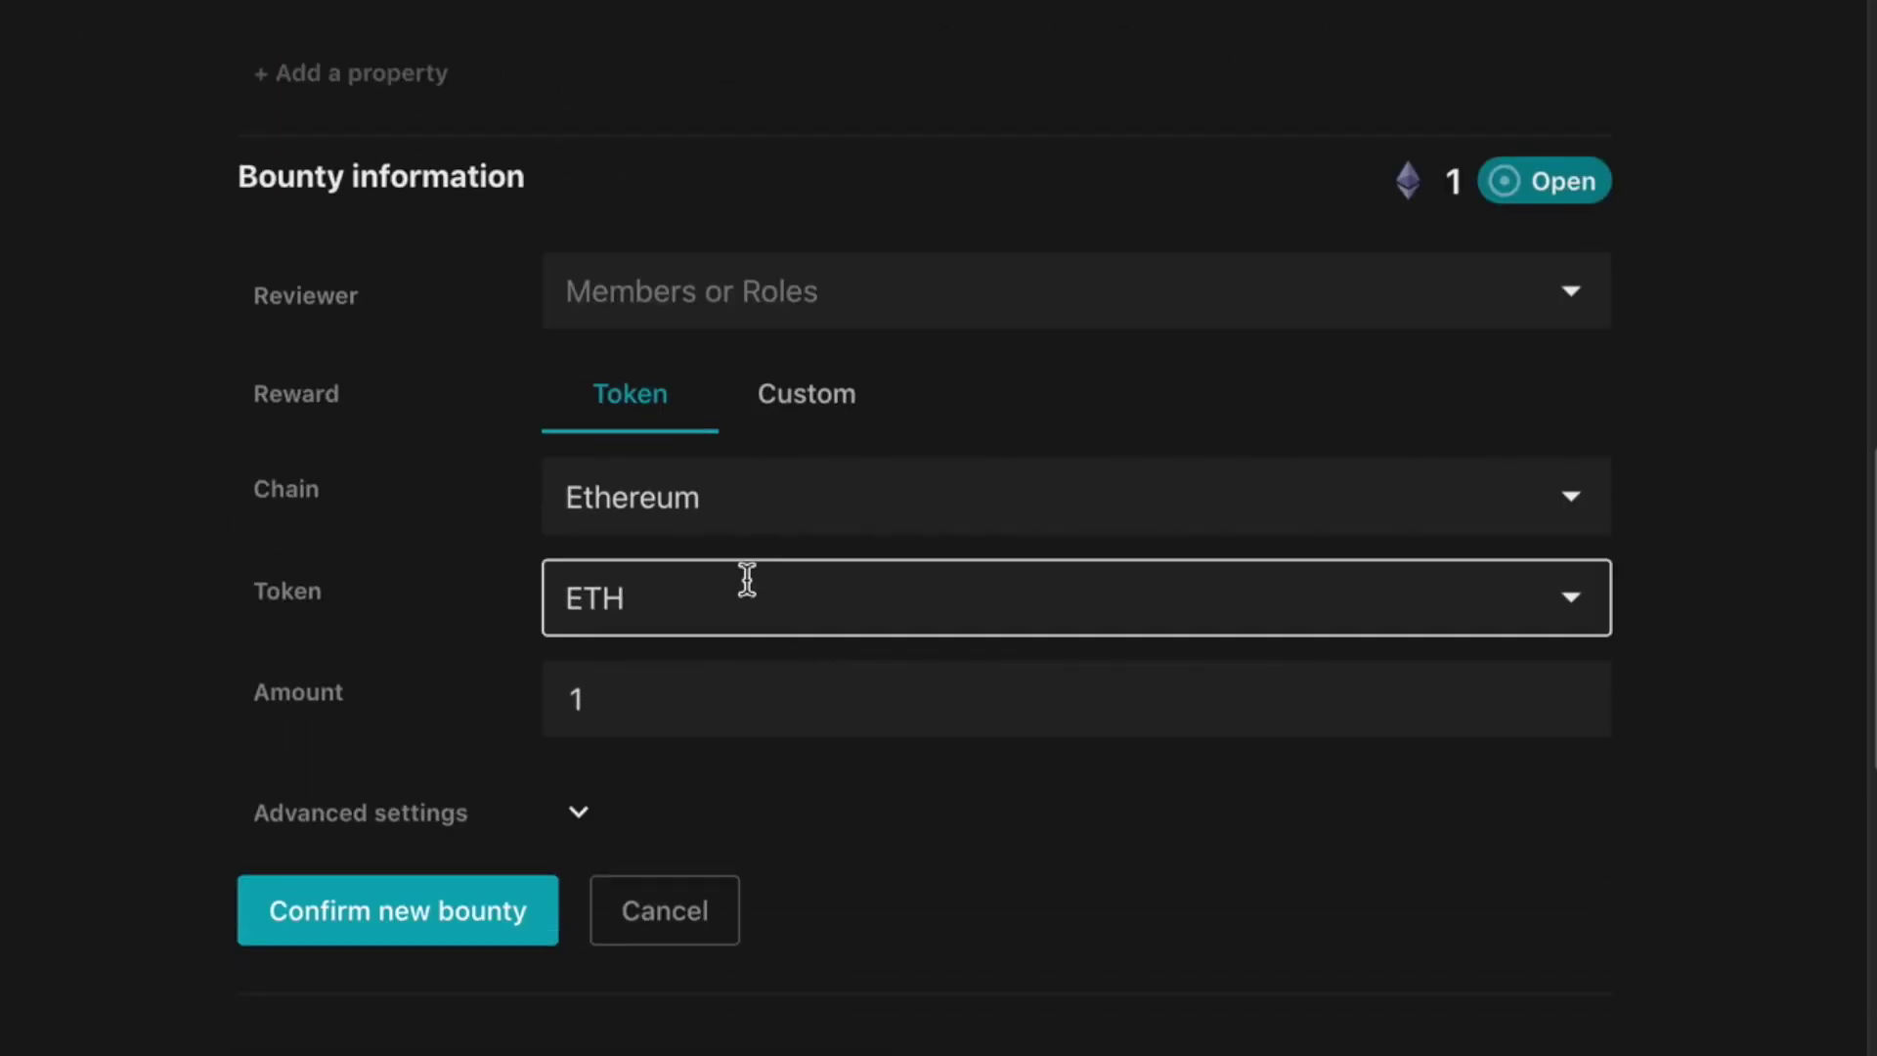
{"action": "left_click", "coordinate": [822, 416]}
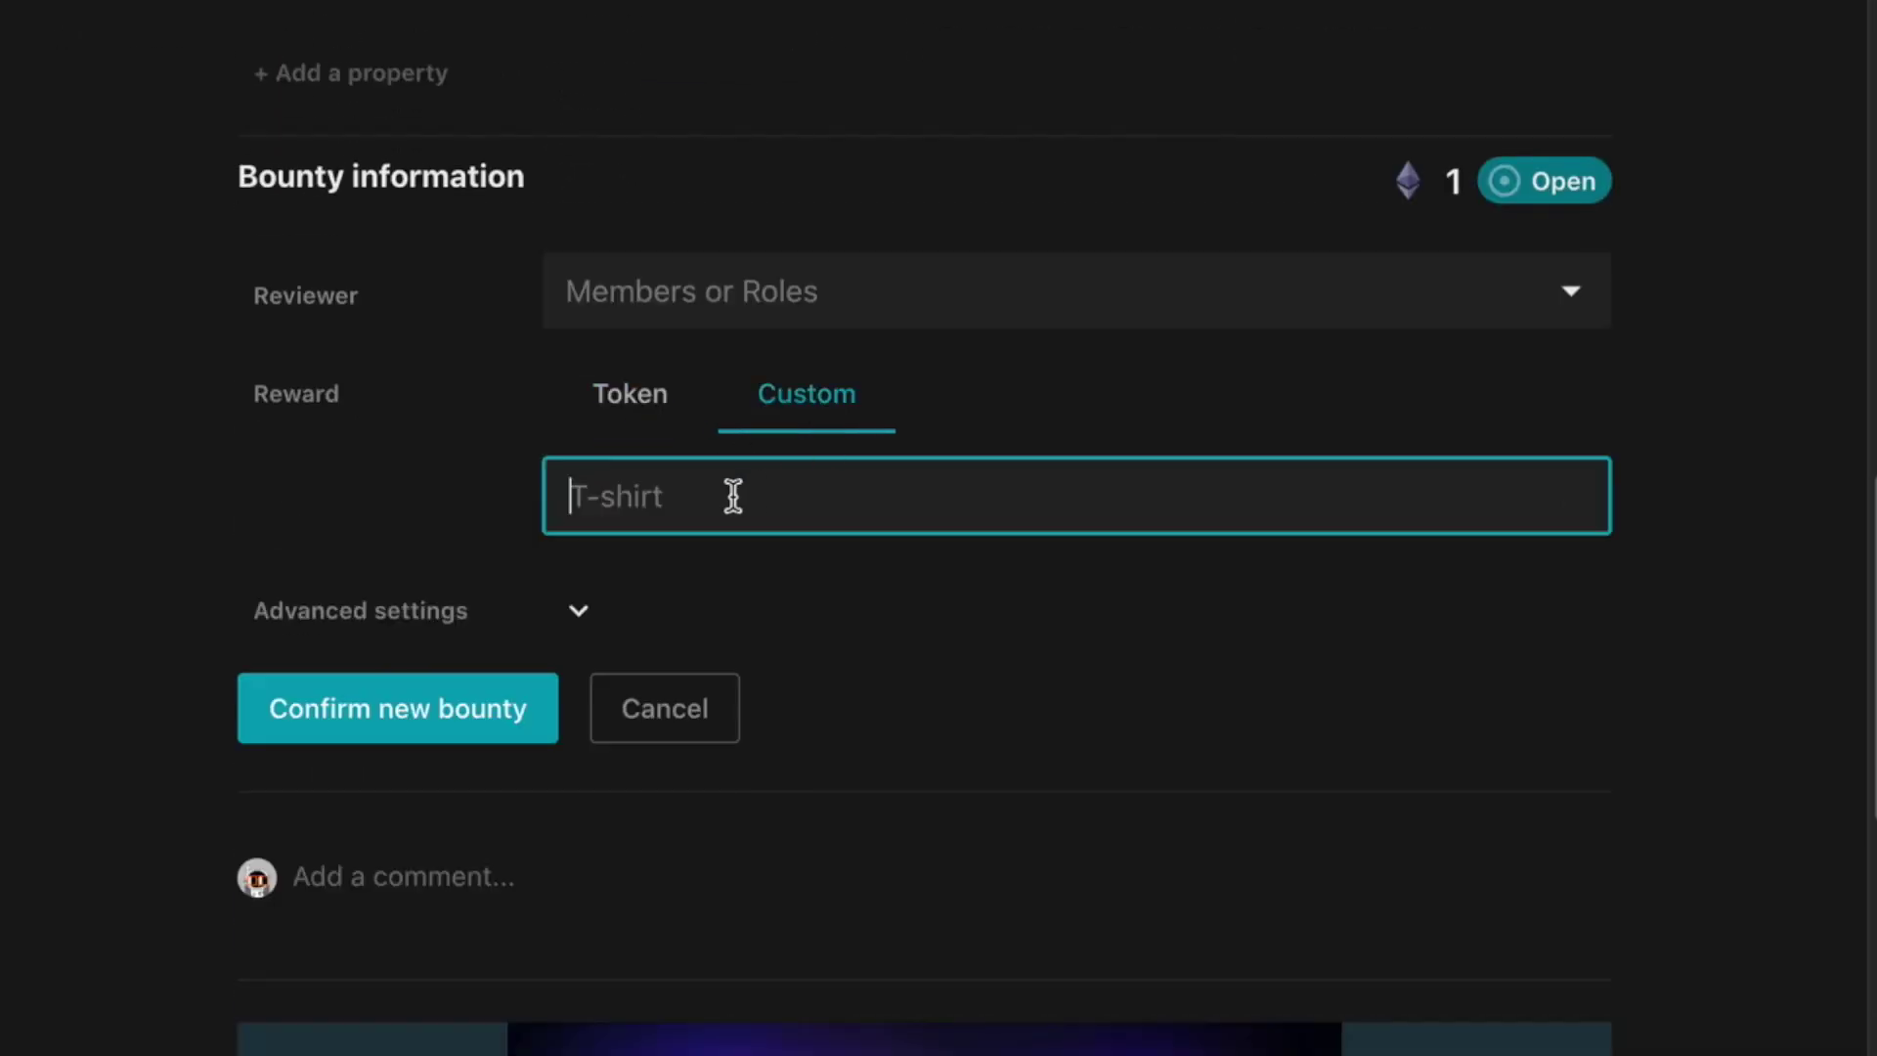
{"action": "type", "text": "T-shirt"}
{"action": "left_click", "coordinate": [470, 734]}
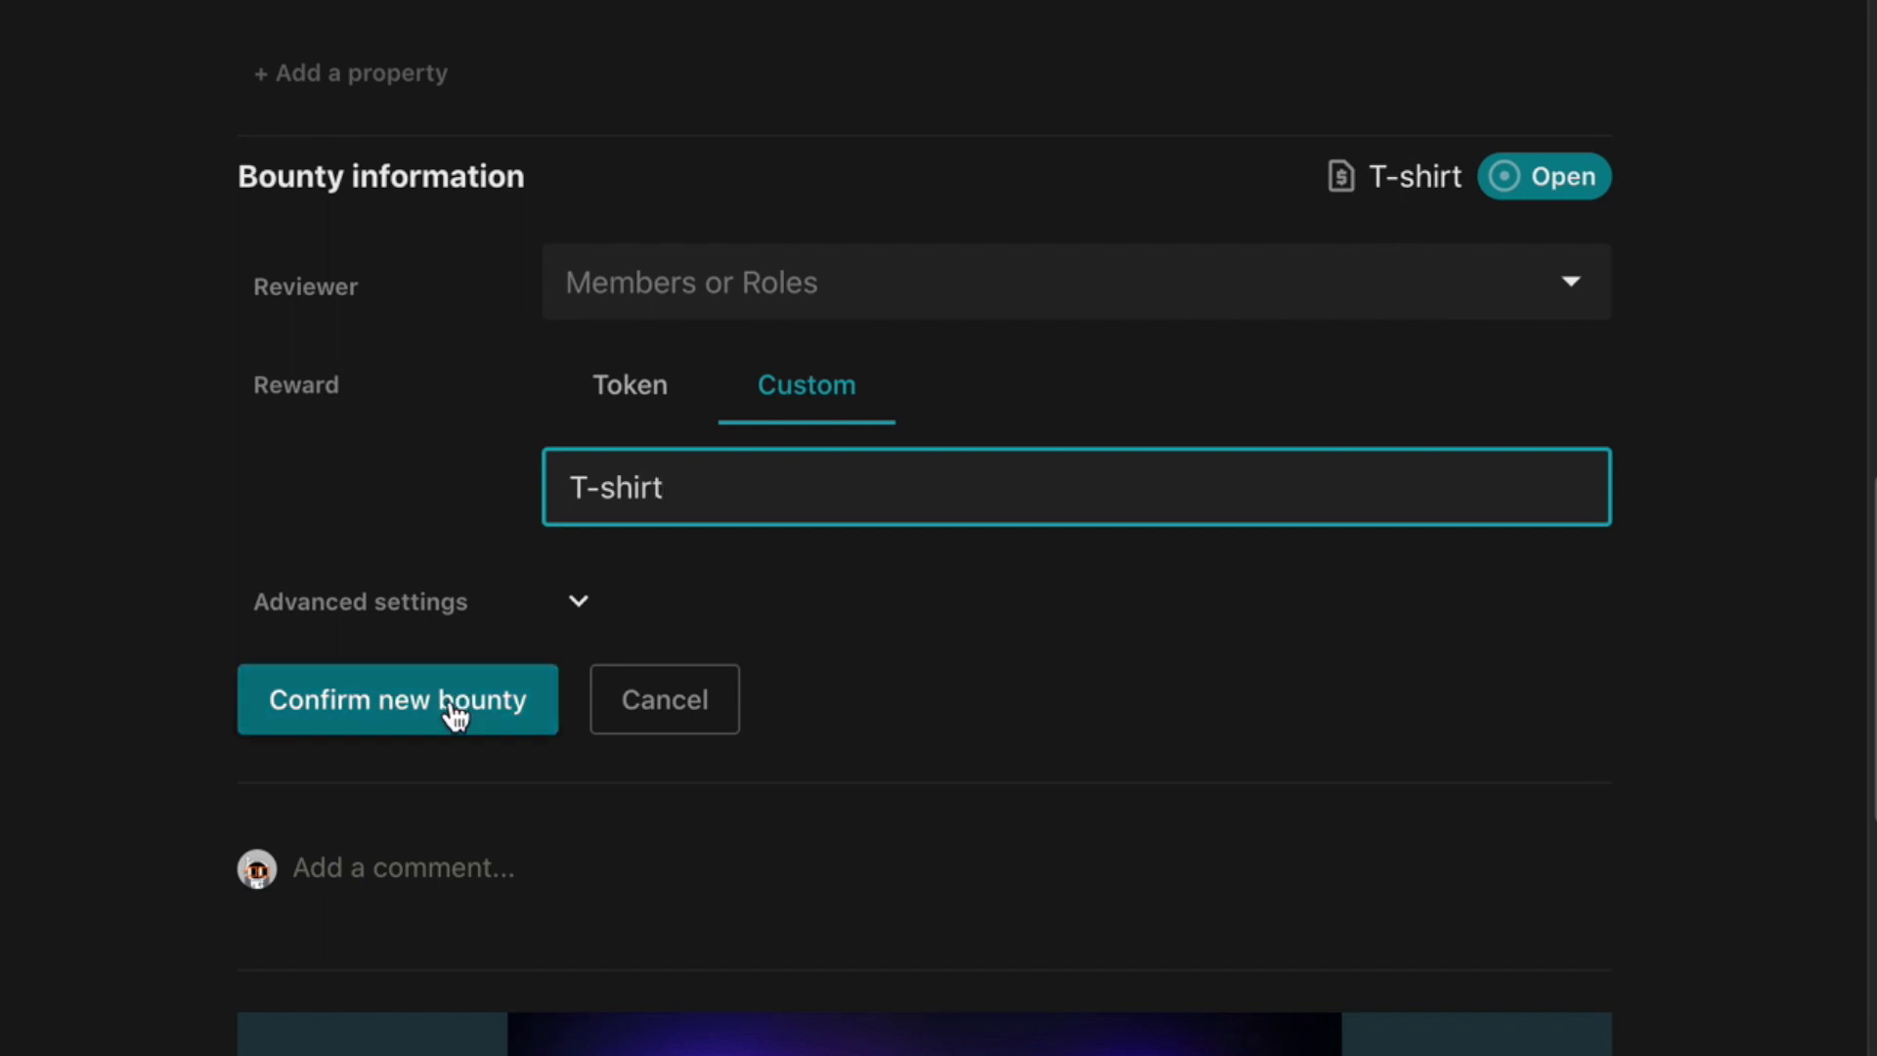
{"action": "left_click", "coordinate": [86, 335]}
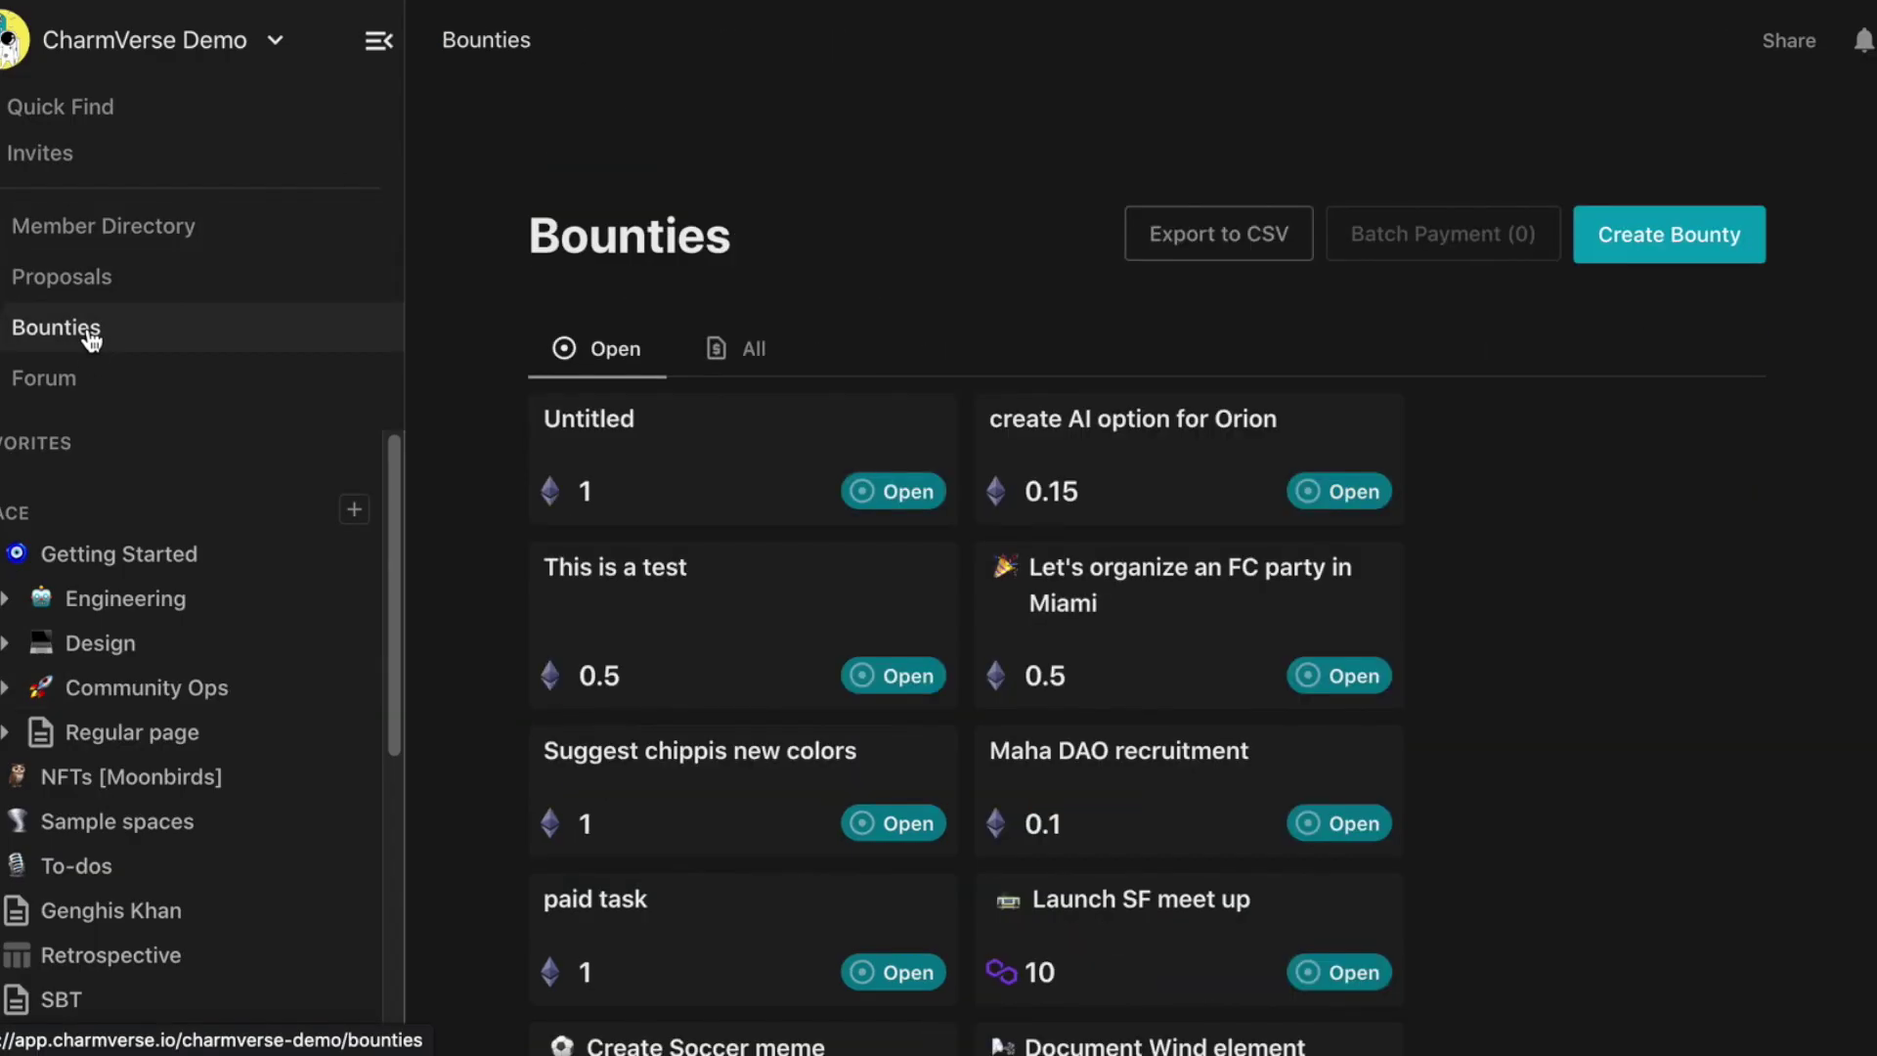
{"action": "scroll", "coordinate": [808, 520], "scroll_direction": "down", "scroll_amount": 5}
{"action": "scroll", "coordinate": [808, 520], "scroll_direction": "up", "scroll_amount": 5}
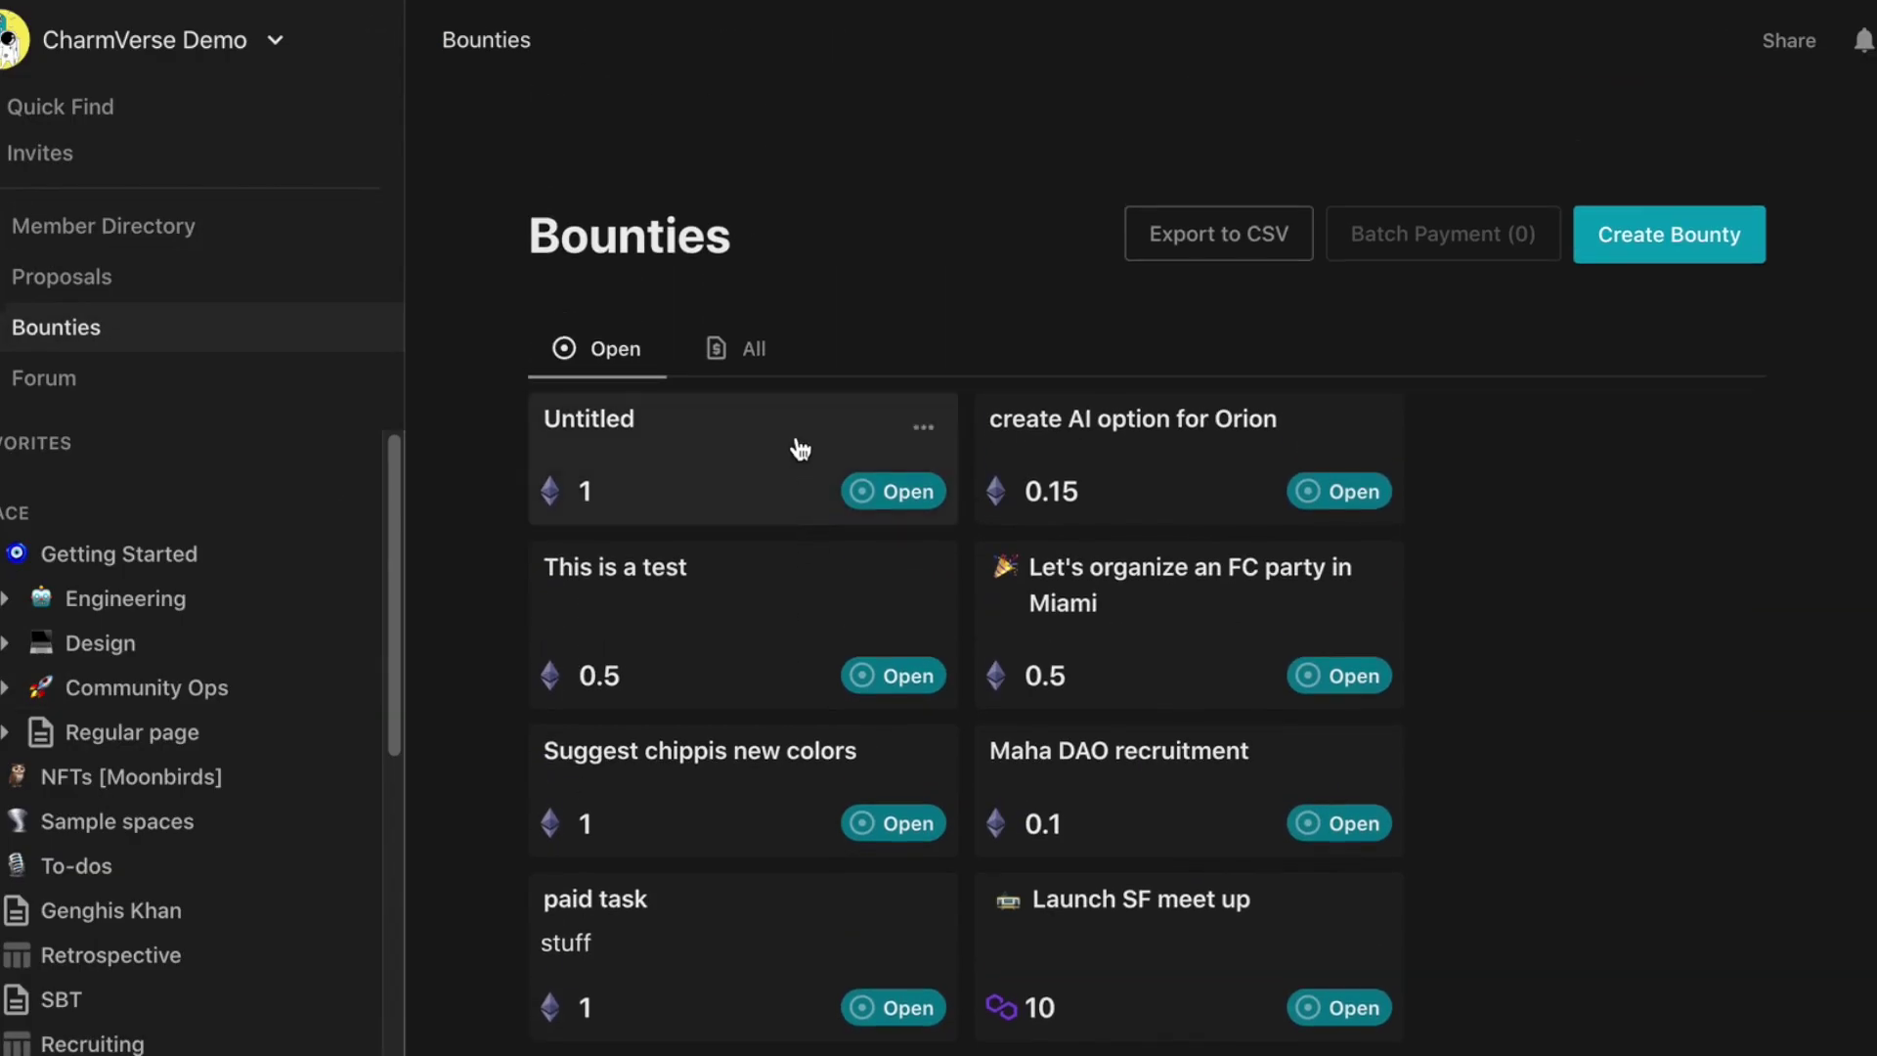
{"action": "left_click", "coordinate": [755, 347]}
{"action": "scroll", "coordinate": [1141, 594], "scroll_direction": "right", "scroll_amount": 3}
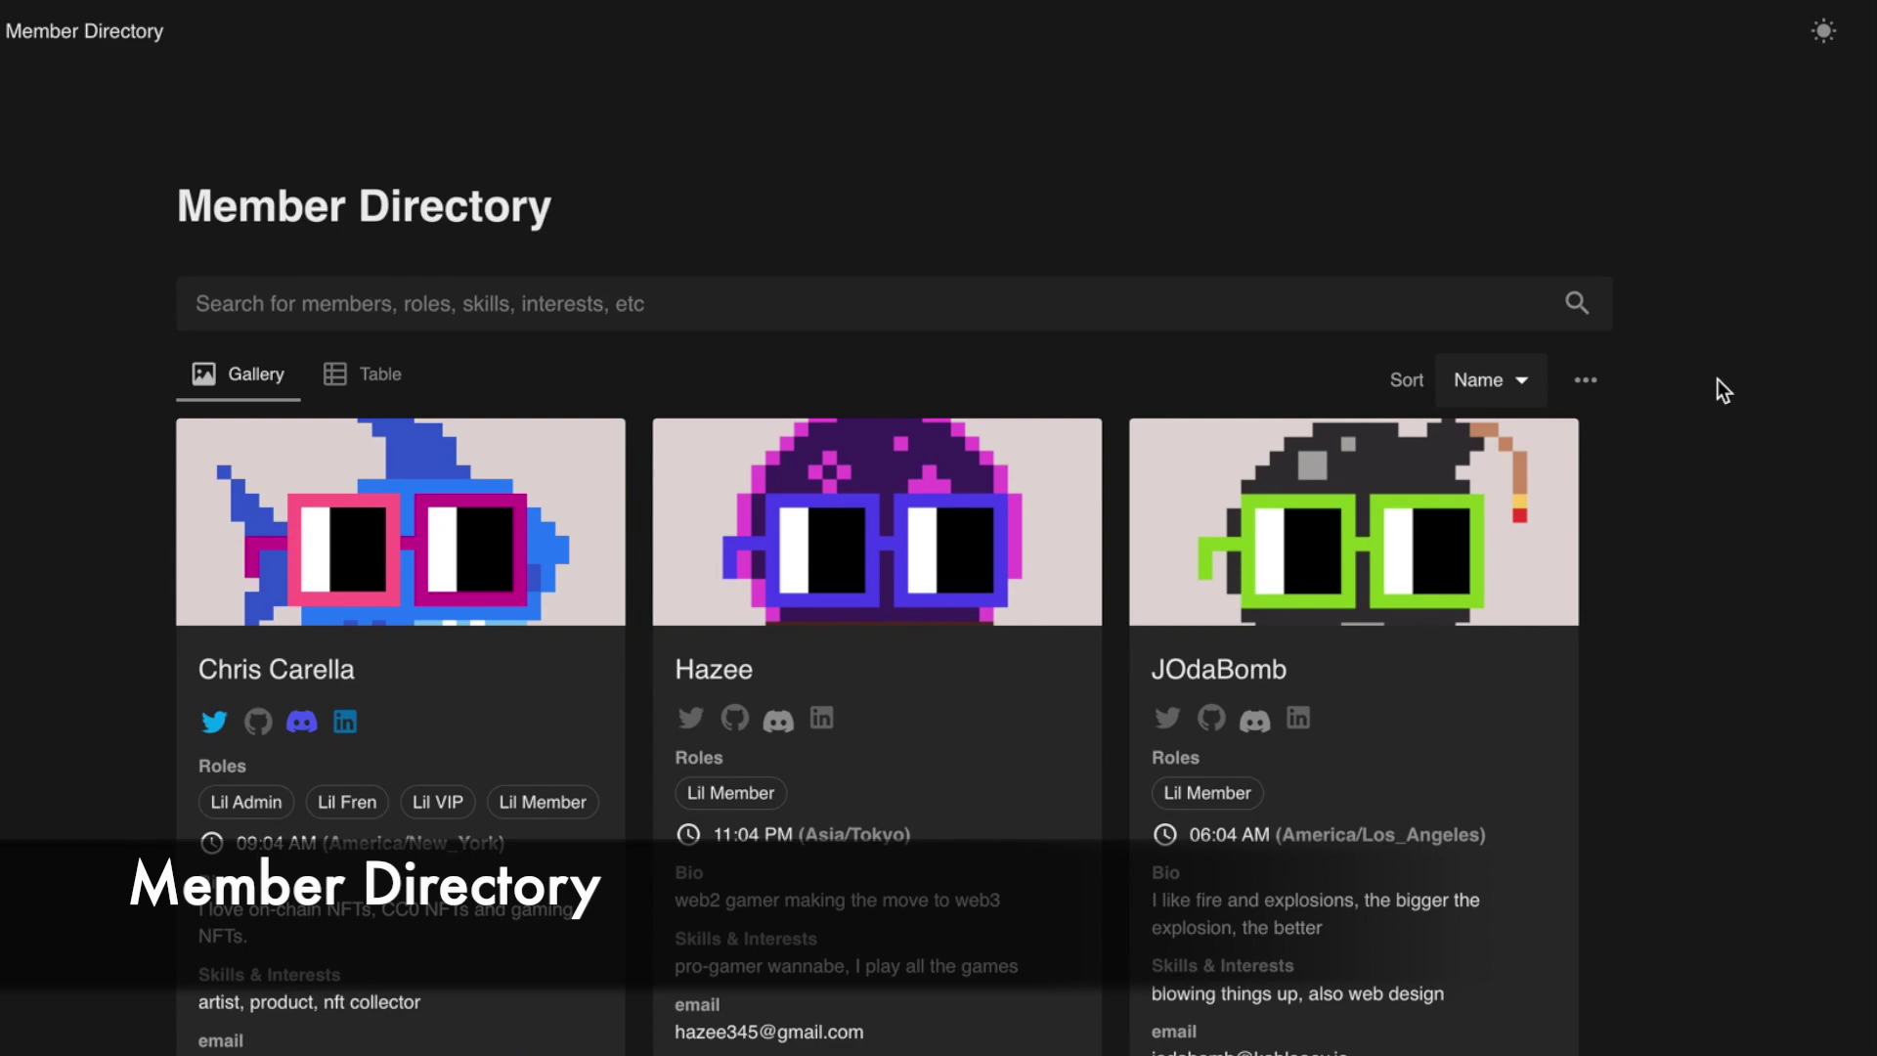
{"action": "scroll", "coordinate": [1717, 378], "scroll_direction": "down", "scroll_amount": 3}
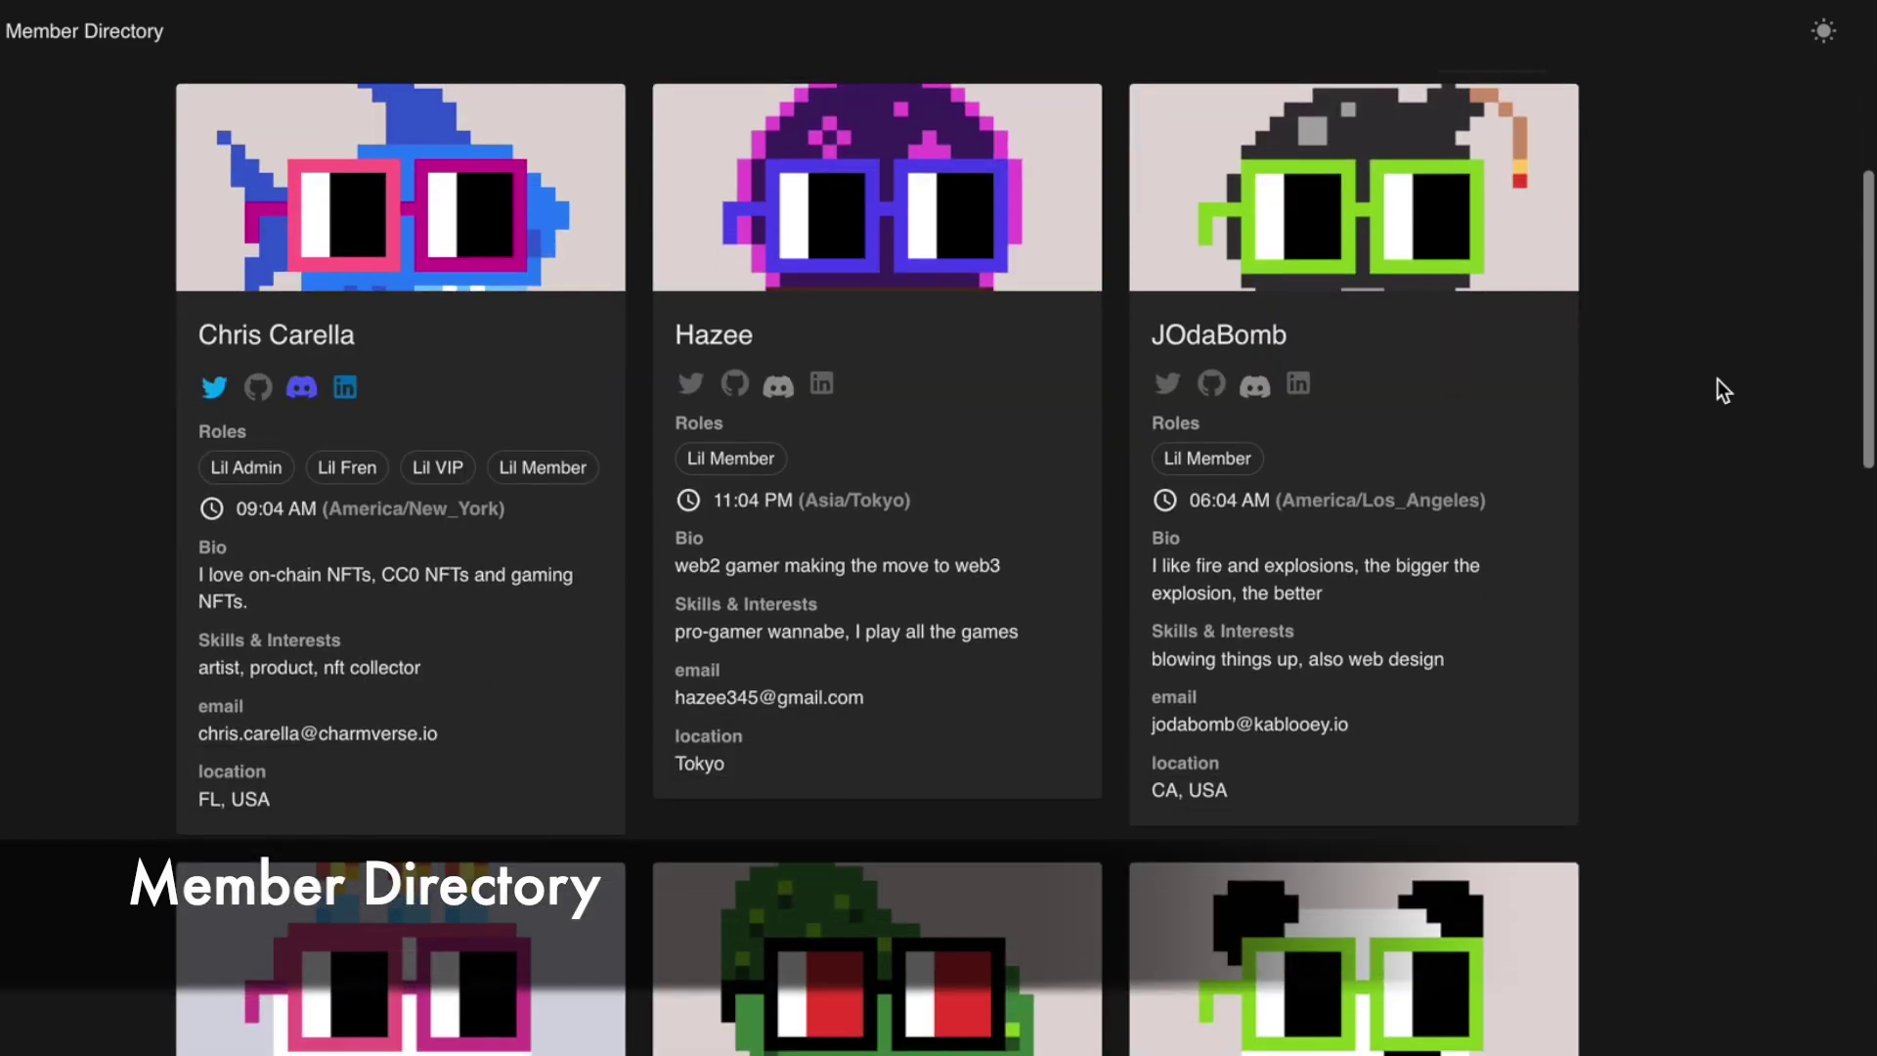
{"action": "scroll", "coordinate": [1717, 379], "scroll_direction": "down", "scroll_amount": 3}
{"action": "scroll", "coordinate": [1716, 379], "scroll_direction": "down", "scroll_amount": 4}
{"action": "scroll", "coordinate": [1716, 388], "scroll_direction": "down", "scroll_amount": 5}
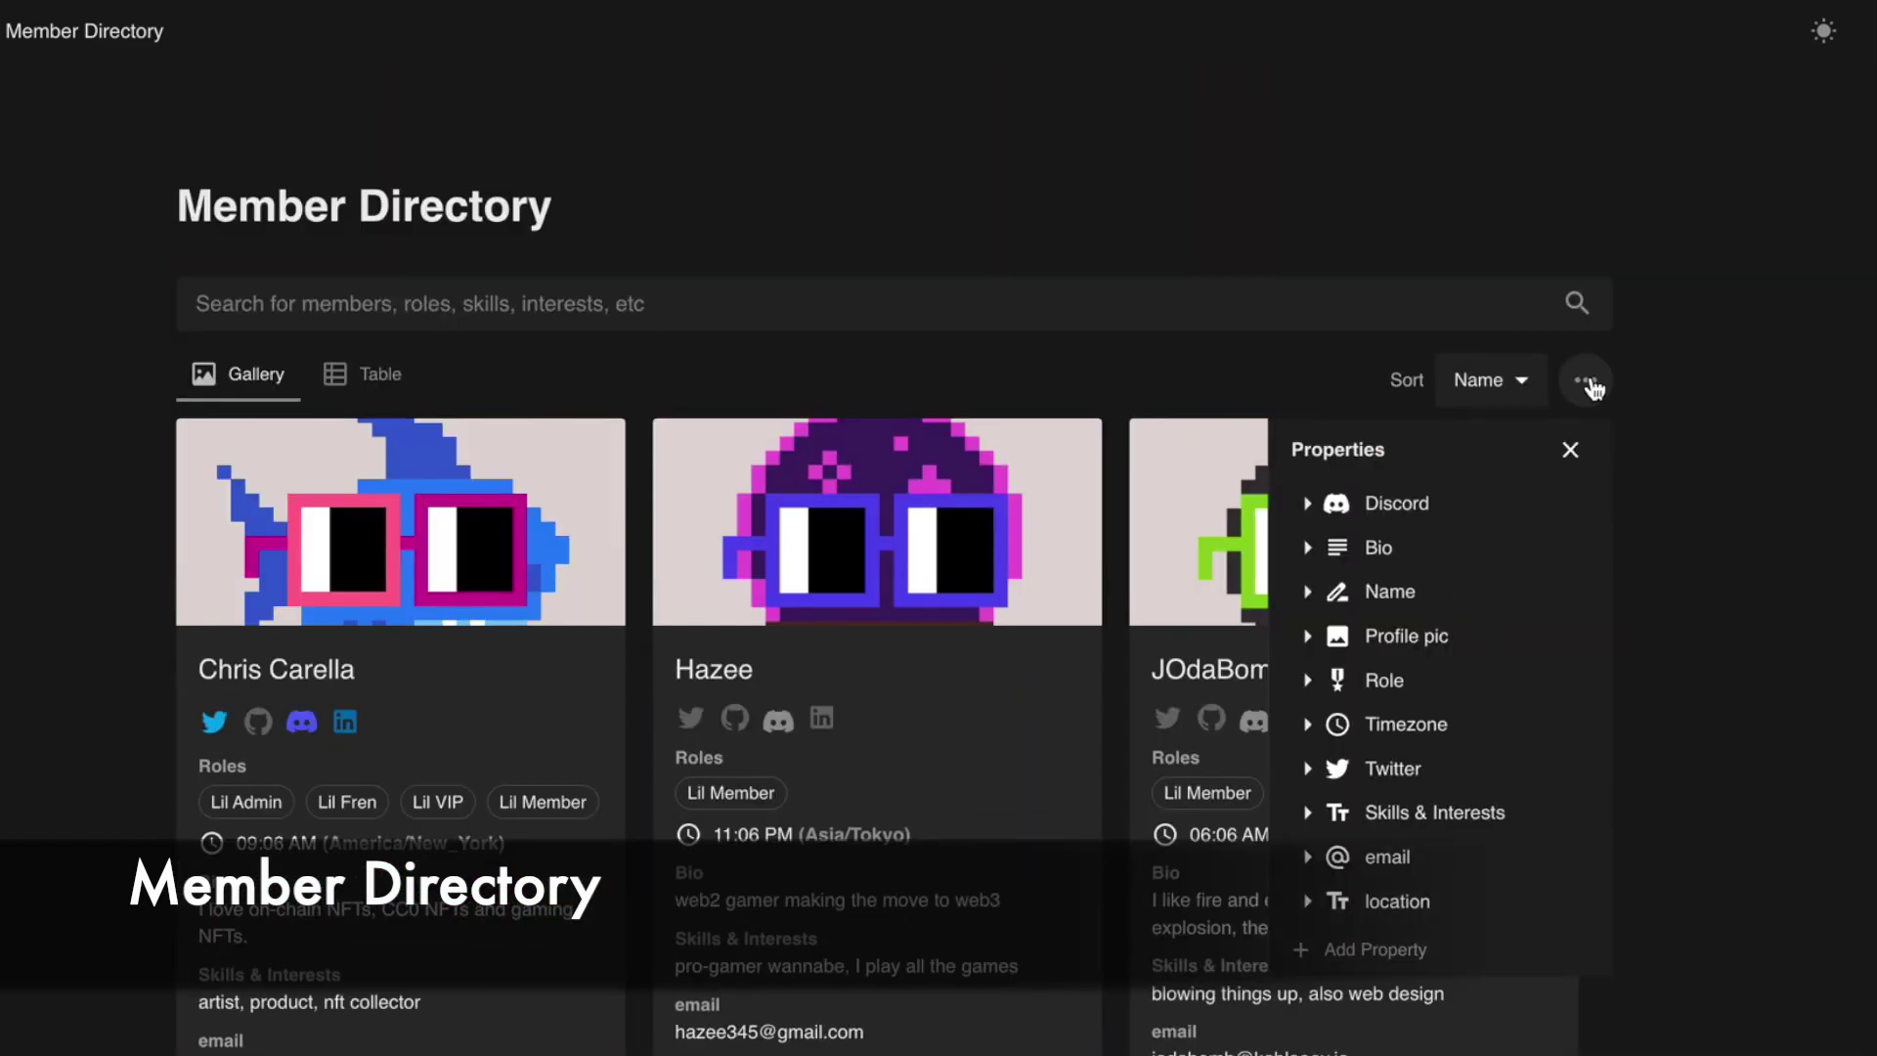
Add a 'favorite game' property to member profiles
{"action": "left_click", "coordinate": [1500, 962]}
{"action": "left_click", "coordinate": [1391, 946]}
{"action": "type", "text": "favorite game"}
{"action": "left_click", "coordinate": [537, 619]}
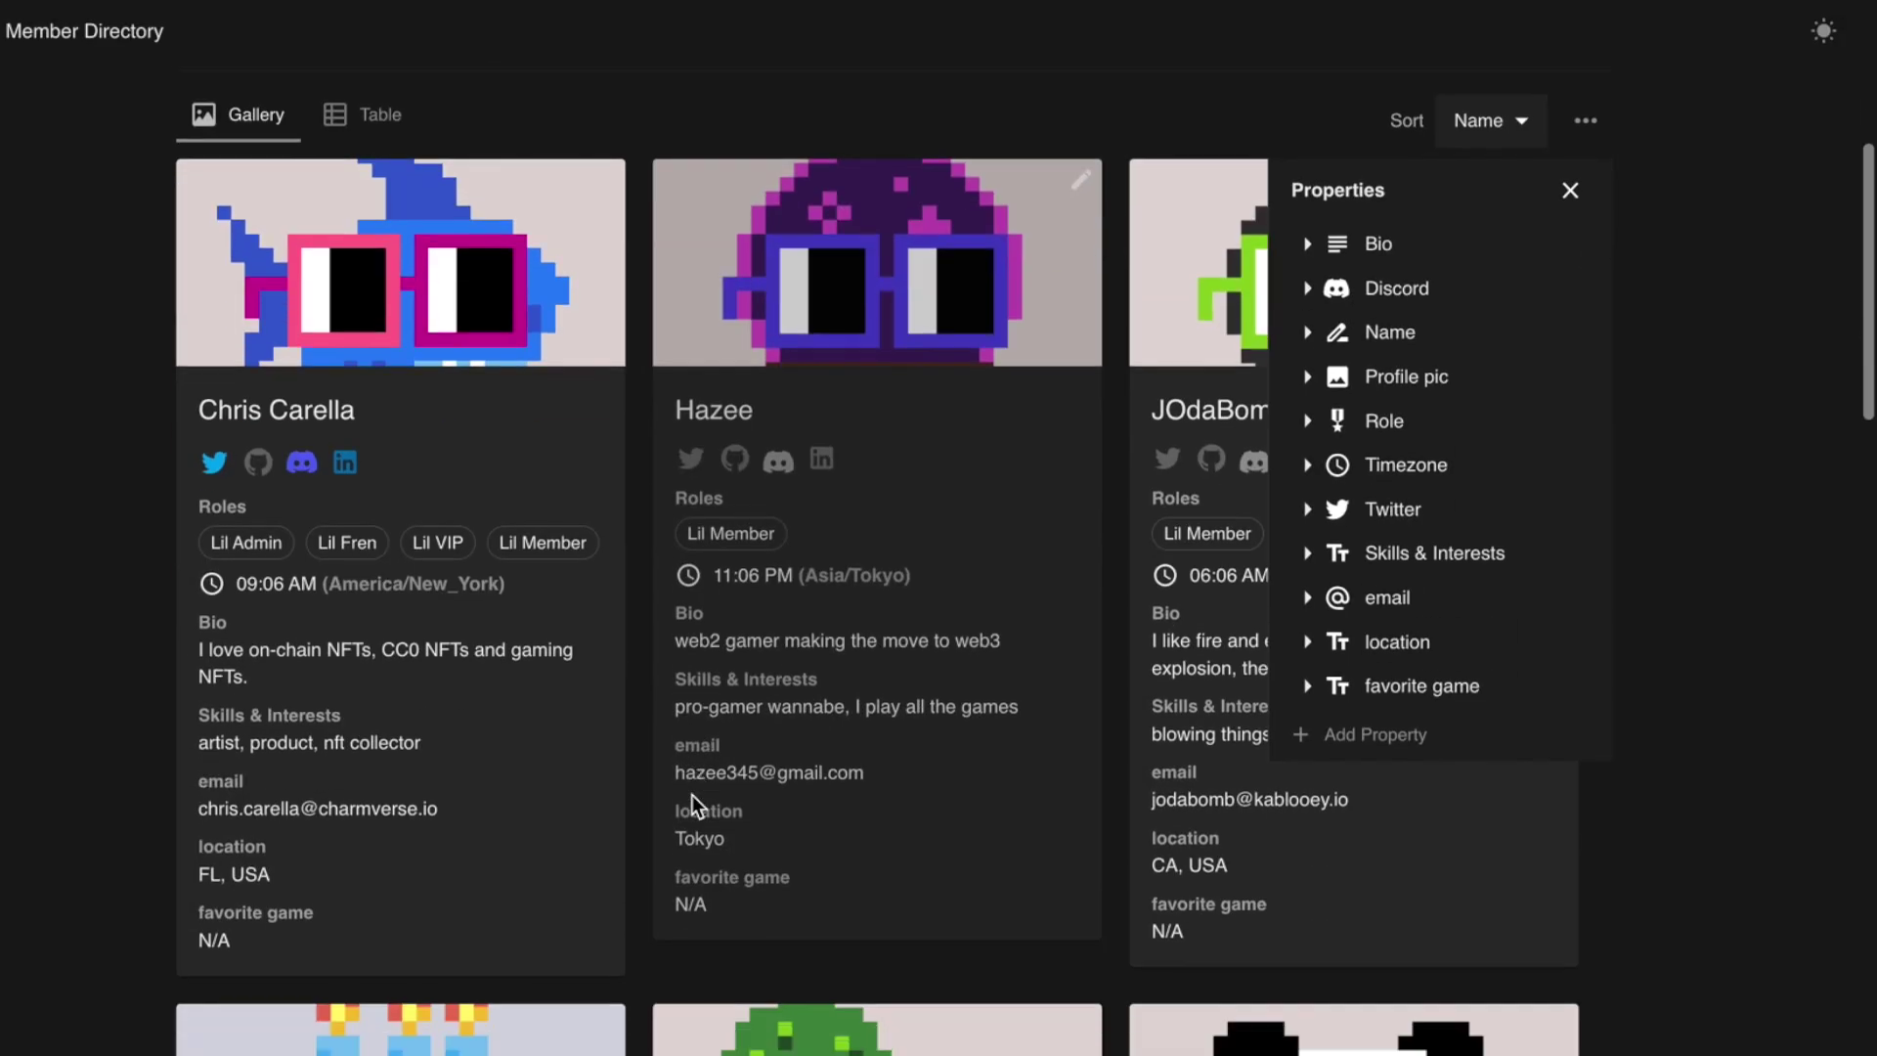
Adjust the email property's visibility and show the member directory as a table
{"action": "left_click", "coordinate": [1388, 580]}
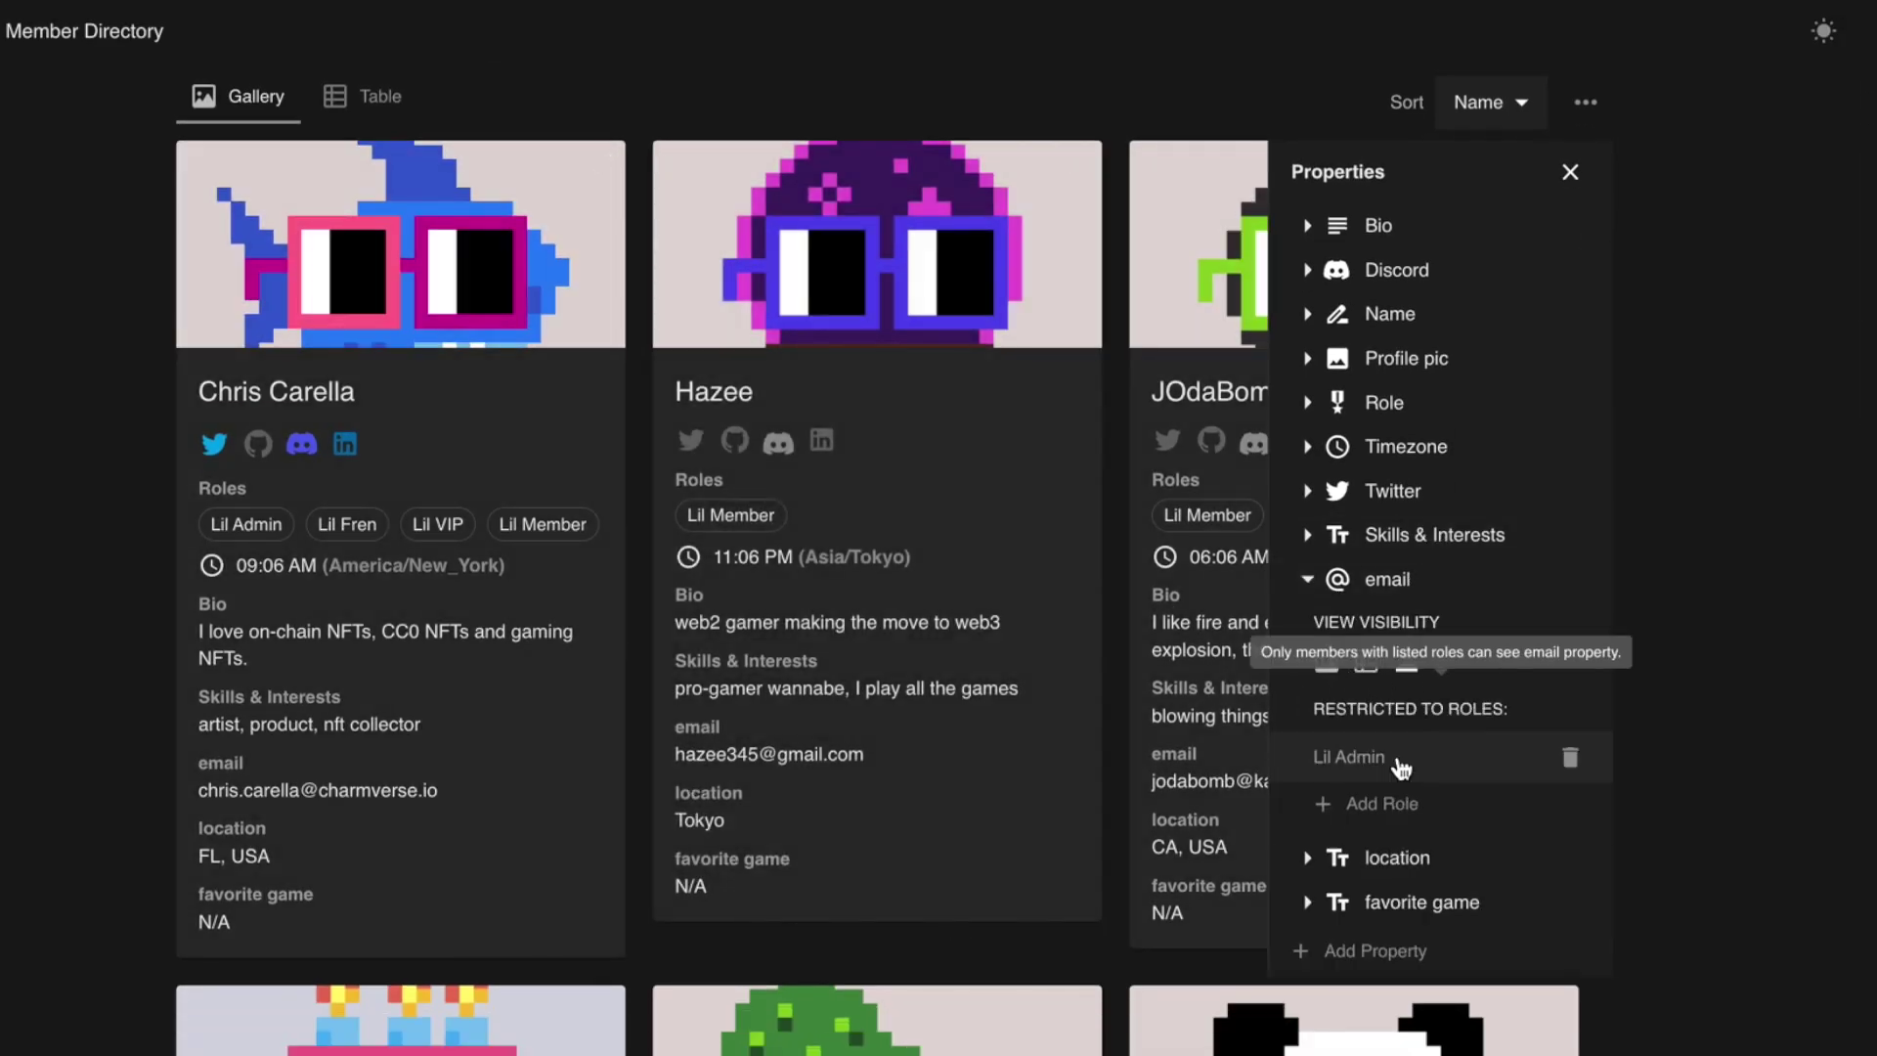
{"action": "left_click", "coordinate": [1408, 856]}
{"action": "scroll", "coordinate": [1412, 866], "scroll_direction": "down", "scroll_amount": 2}
{"action": "left_click", "coordinate": [1745, 724]}
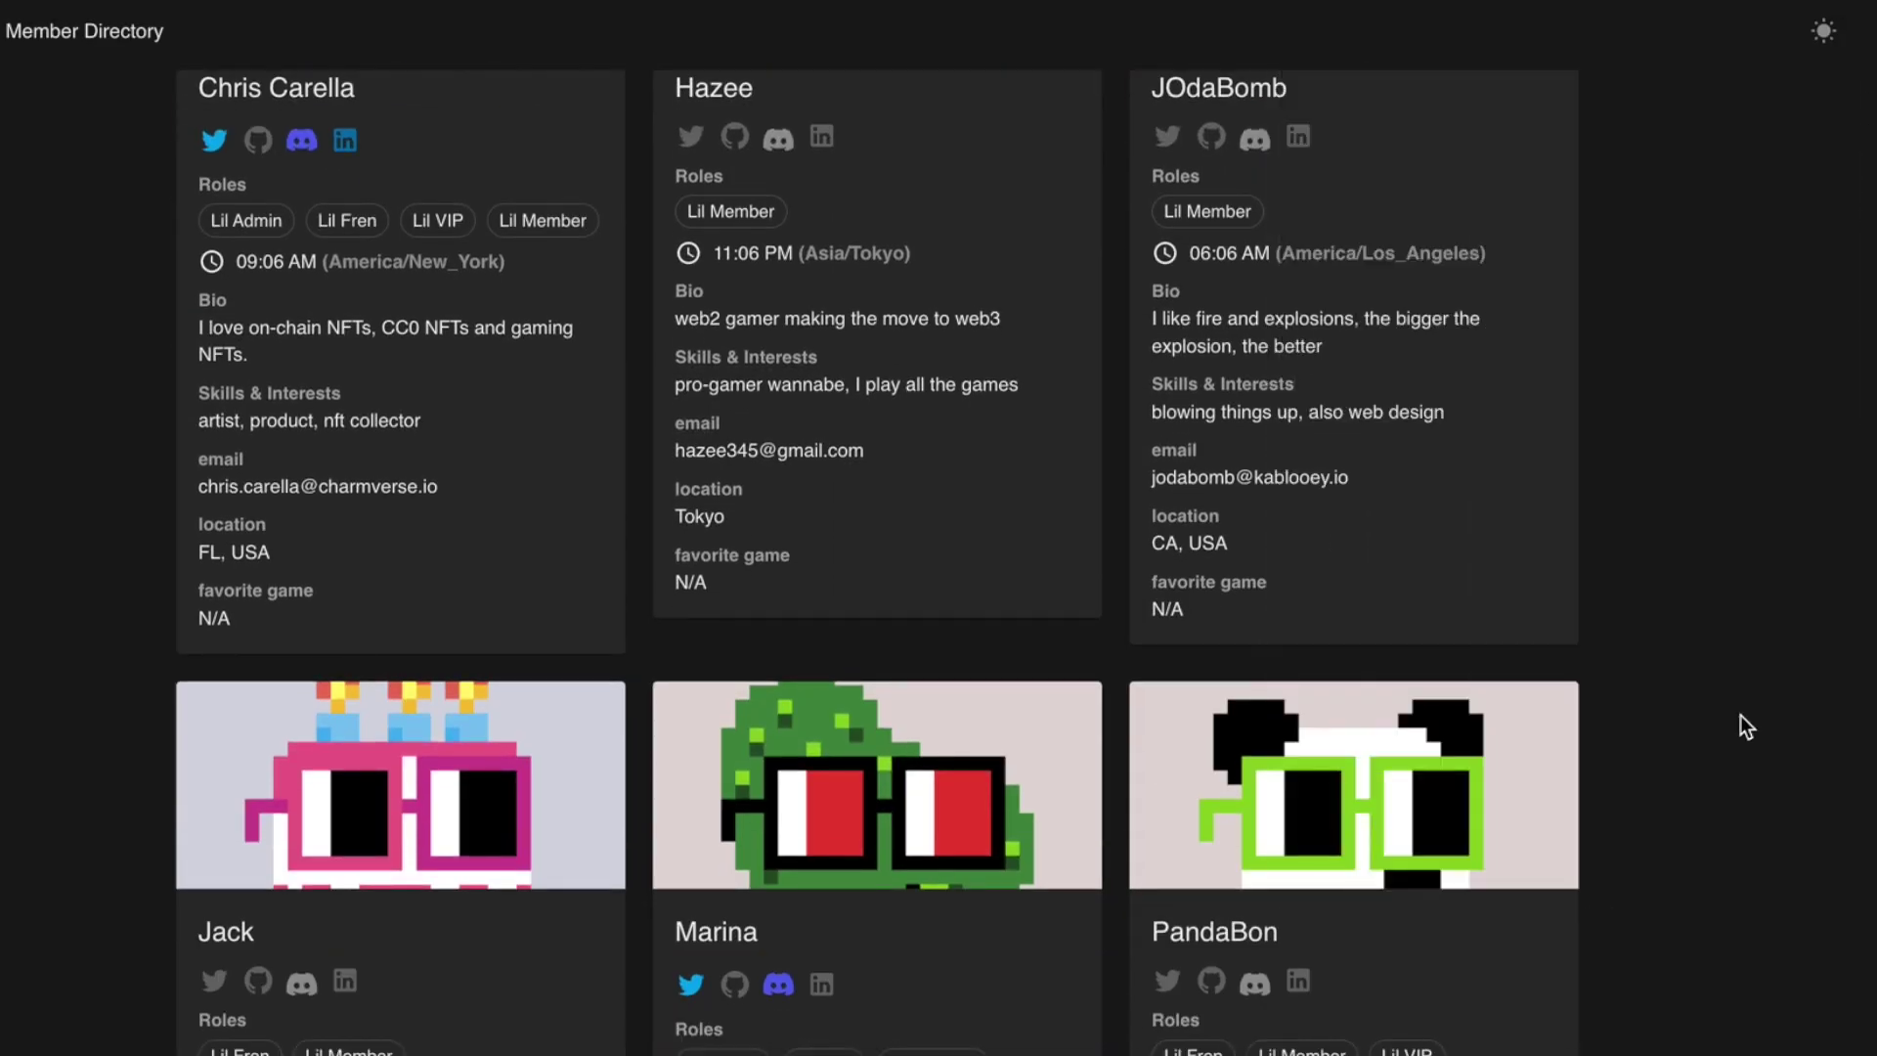
{"action": "scroll", "coordinate": [1076, 498], "scroll_direction": "up", "scroll_amount": 5}
{"action": "left_click", "coordinate": [414, 270]}
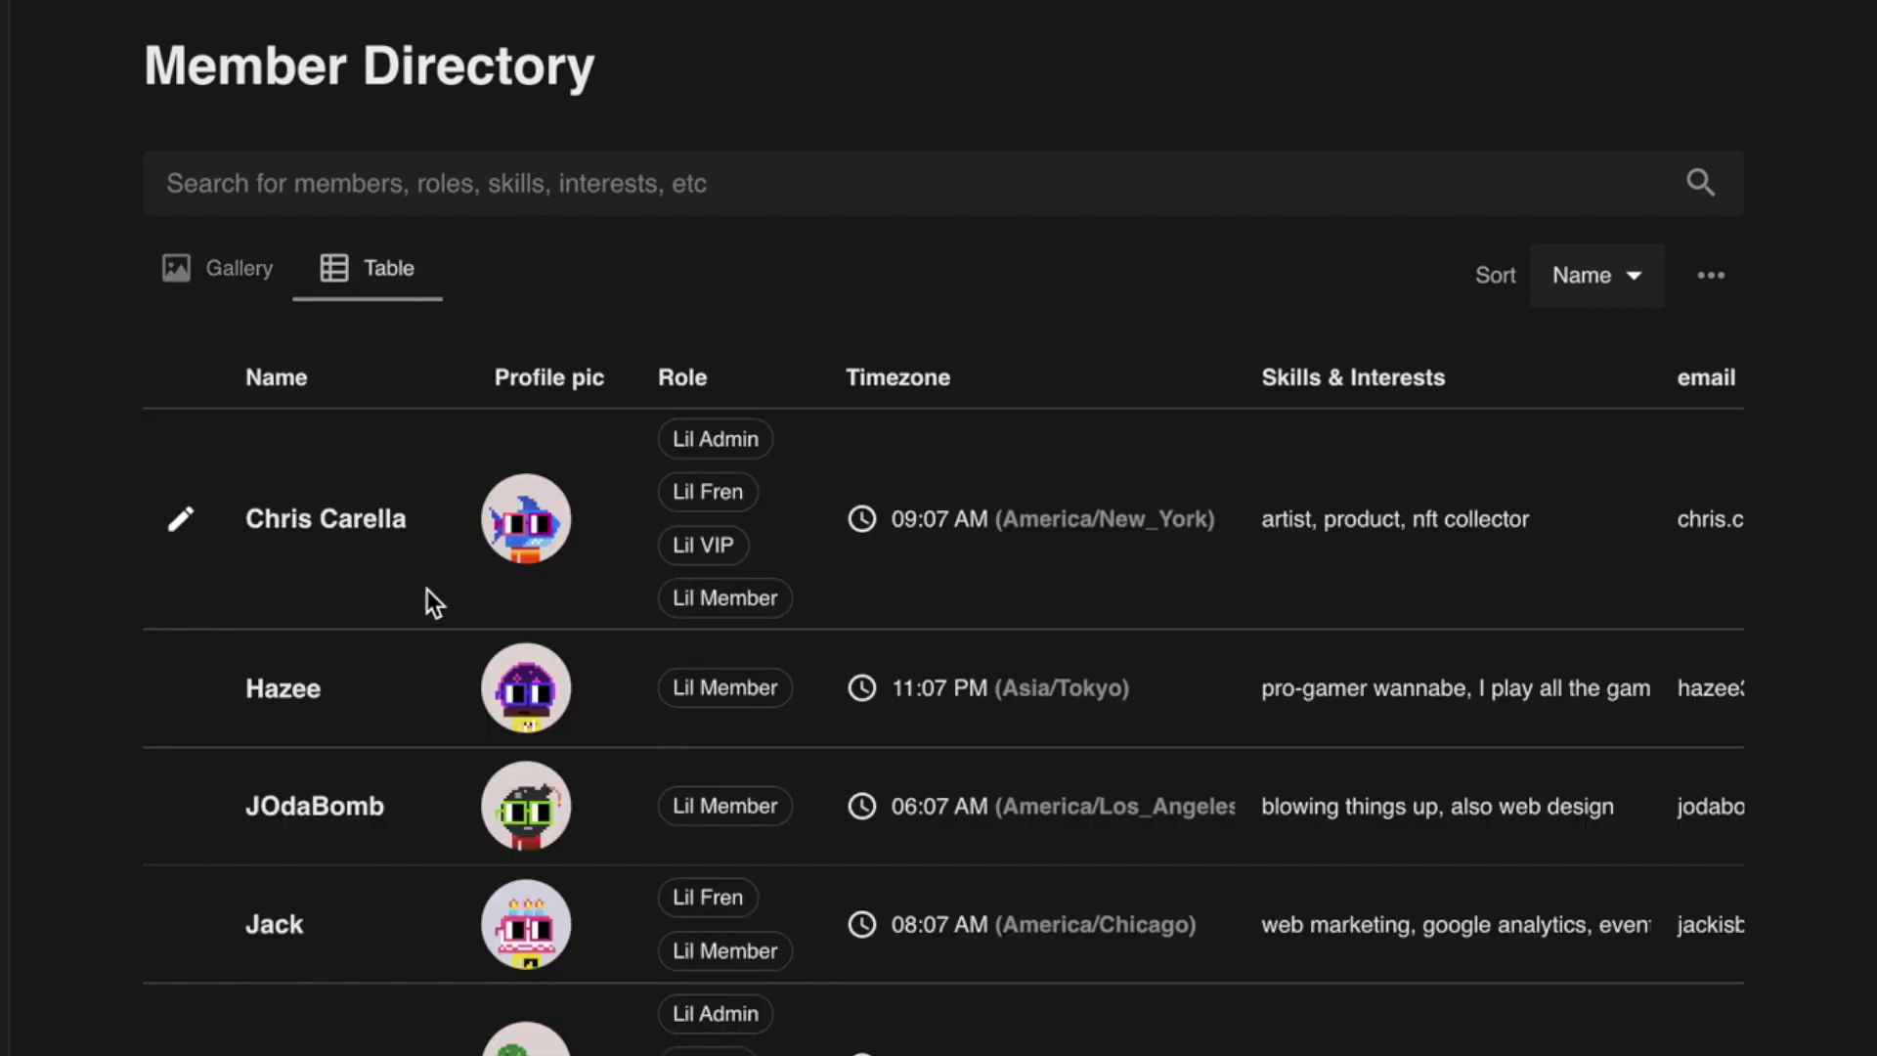
Sort the member directory table by Timezone
{"action": "left_click", "coordinate": [1638, 279]}
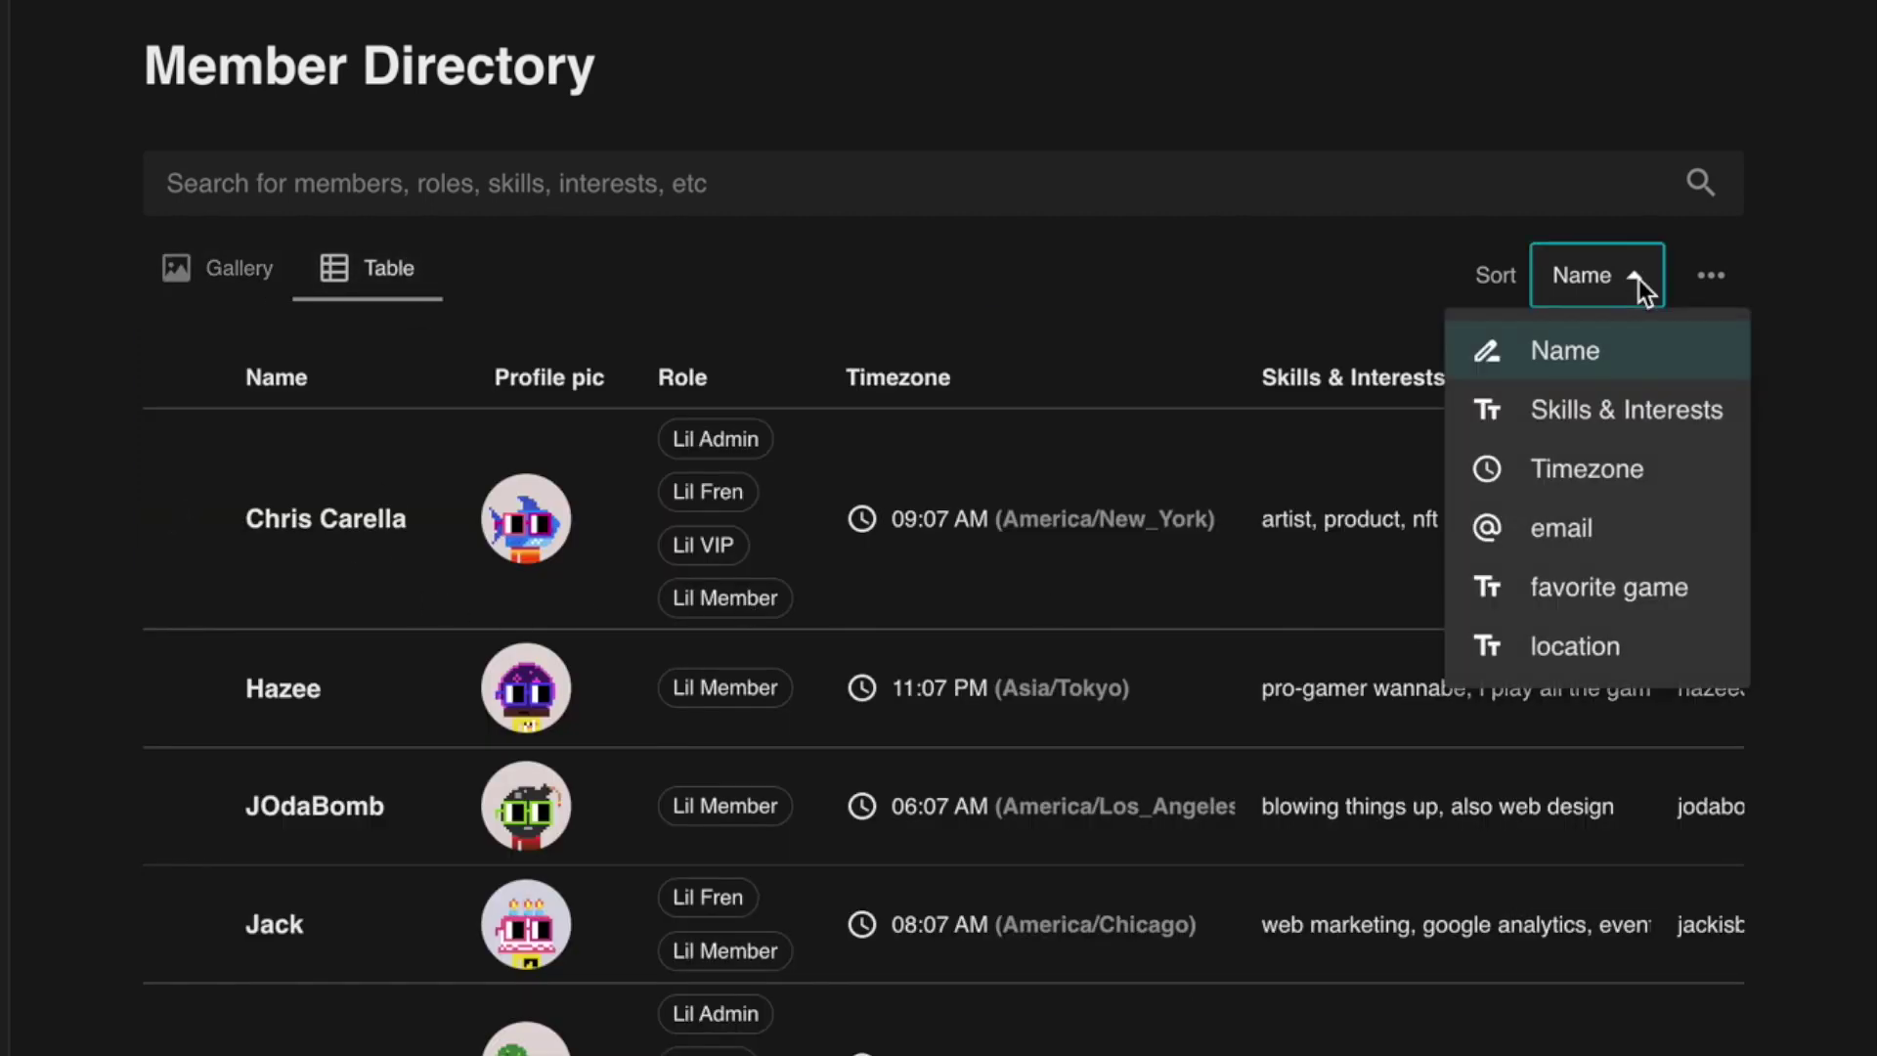
{"action": "left_click", "coordinate": [1580, 467]}
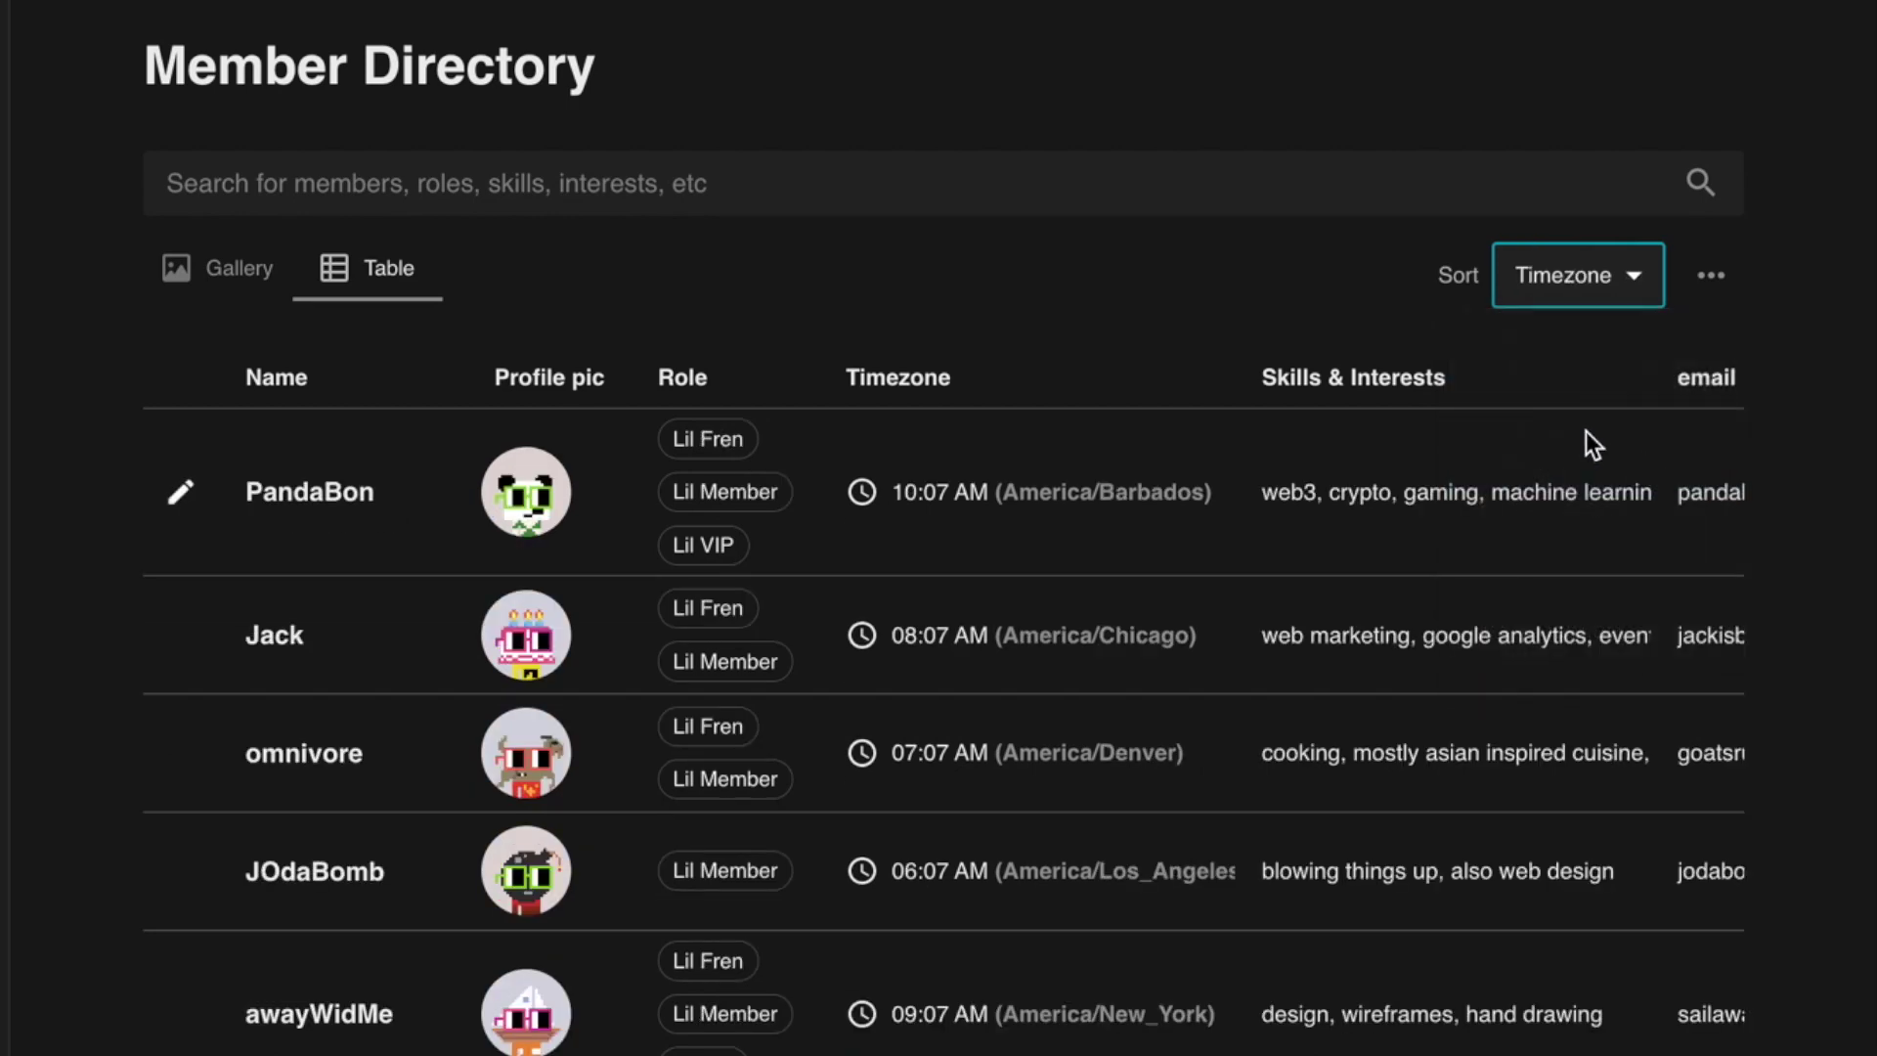
{"action": "left_click", "coordinate": [720, 180]}
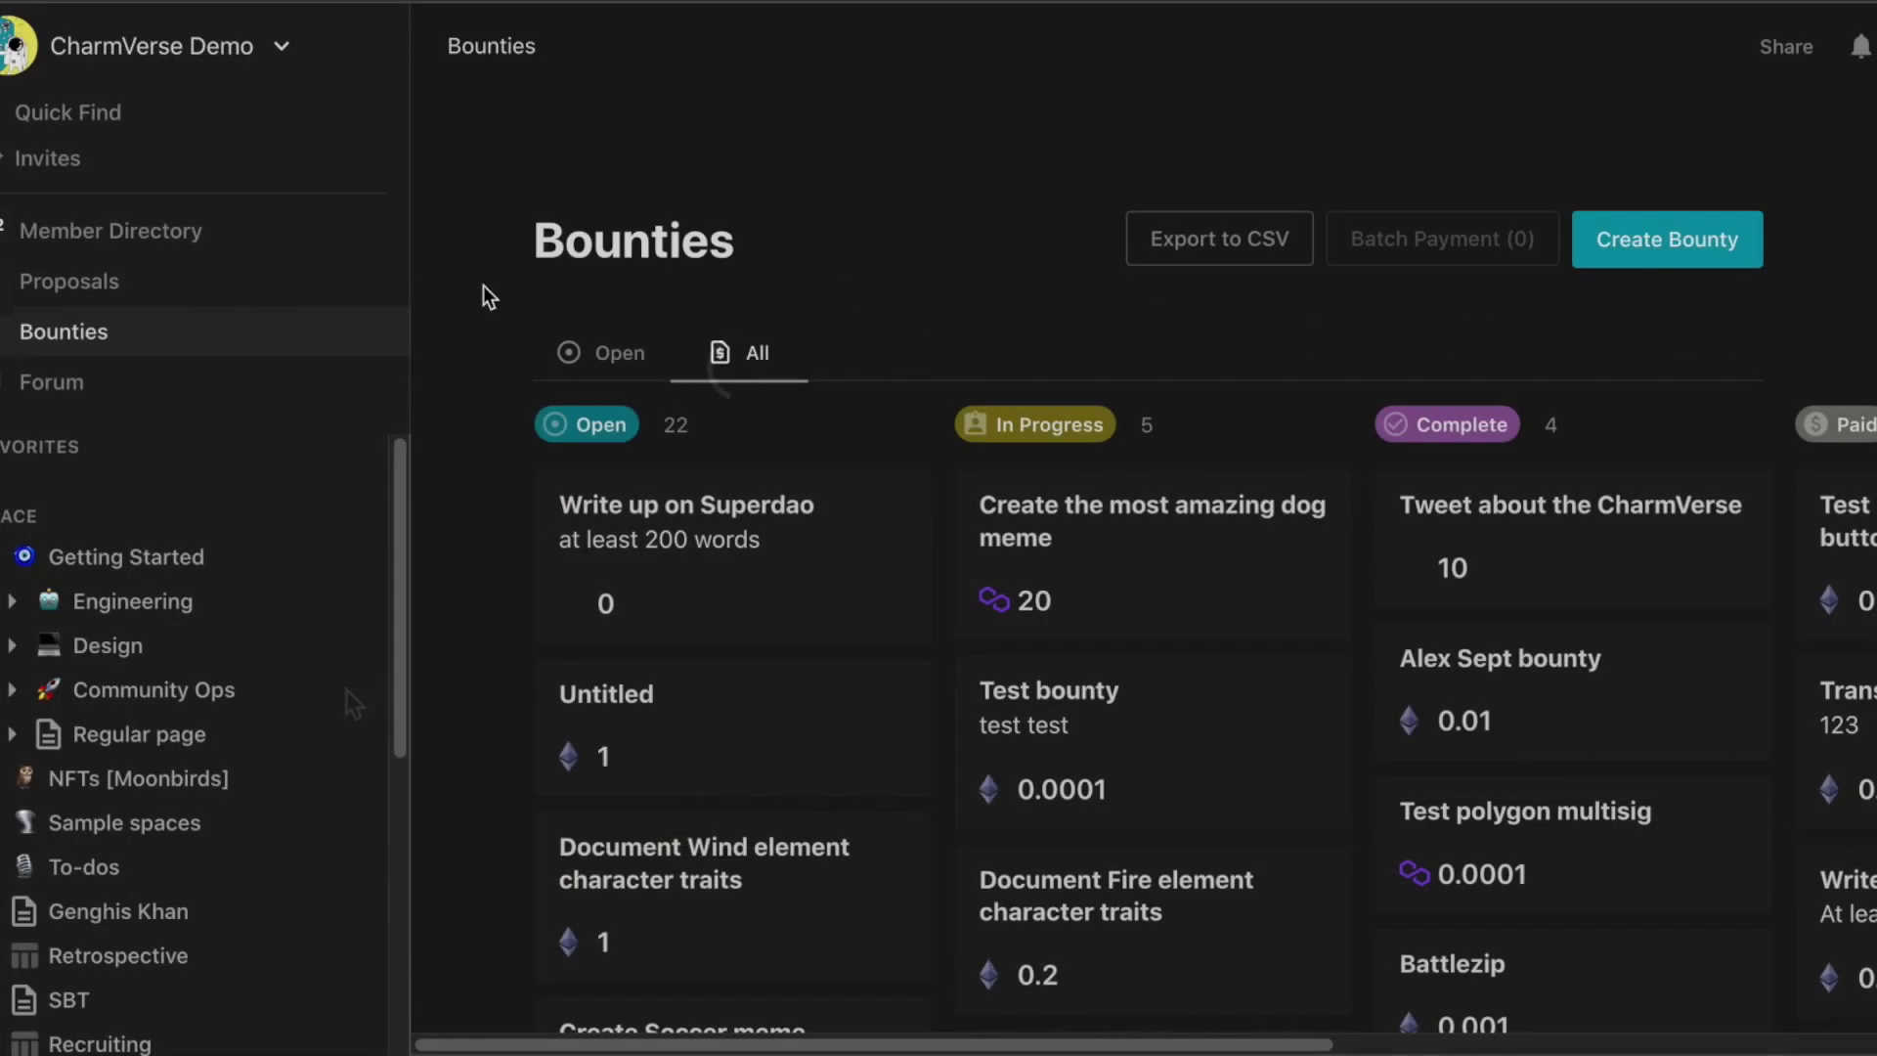
Open the space's Invites settings and review the Add invite options
{"action": "left_click", "coordinate": [18, 159]}
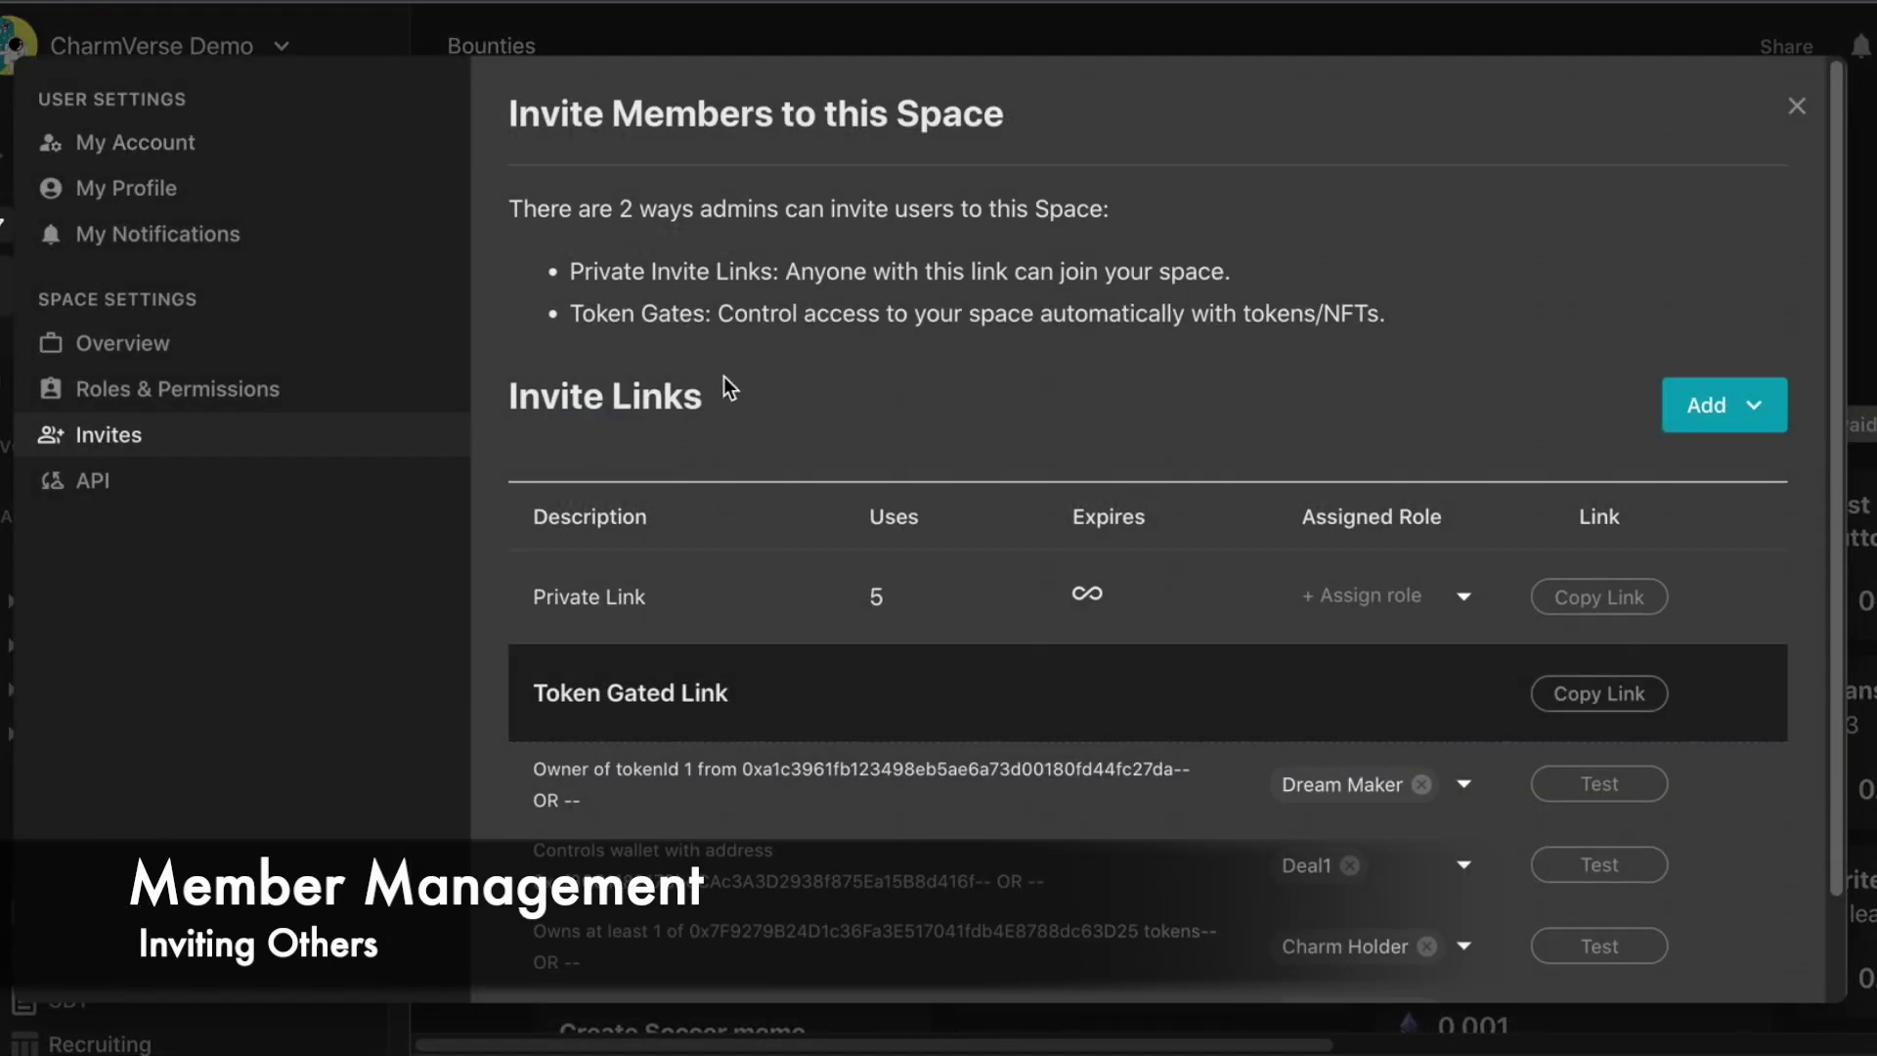
{"action": "scroll", "coordinate": [723, 376], "scroll_direction": "down", "scroll_amount": 2}
{"action": "left_click", "coordinate": [1754, 289]}
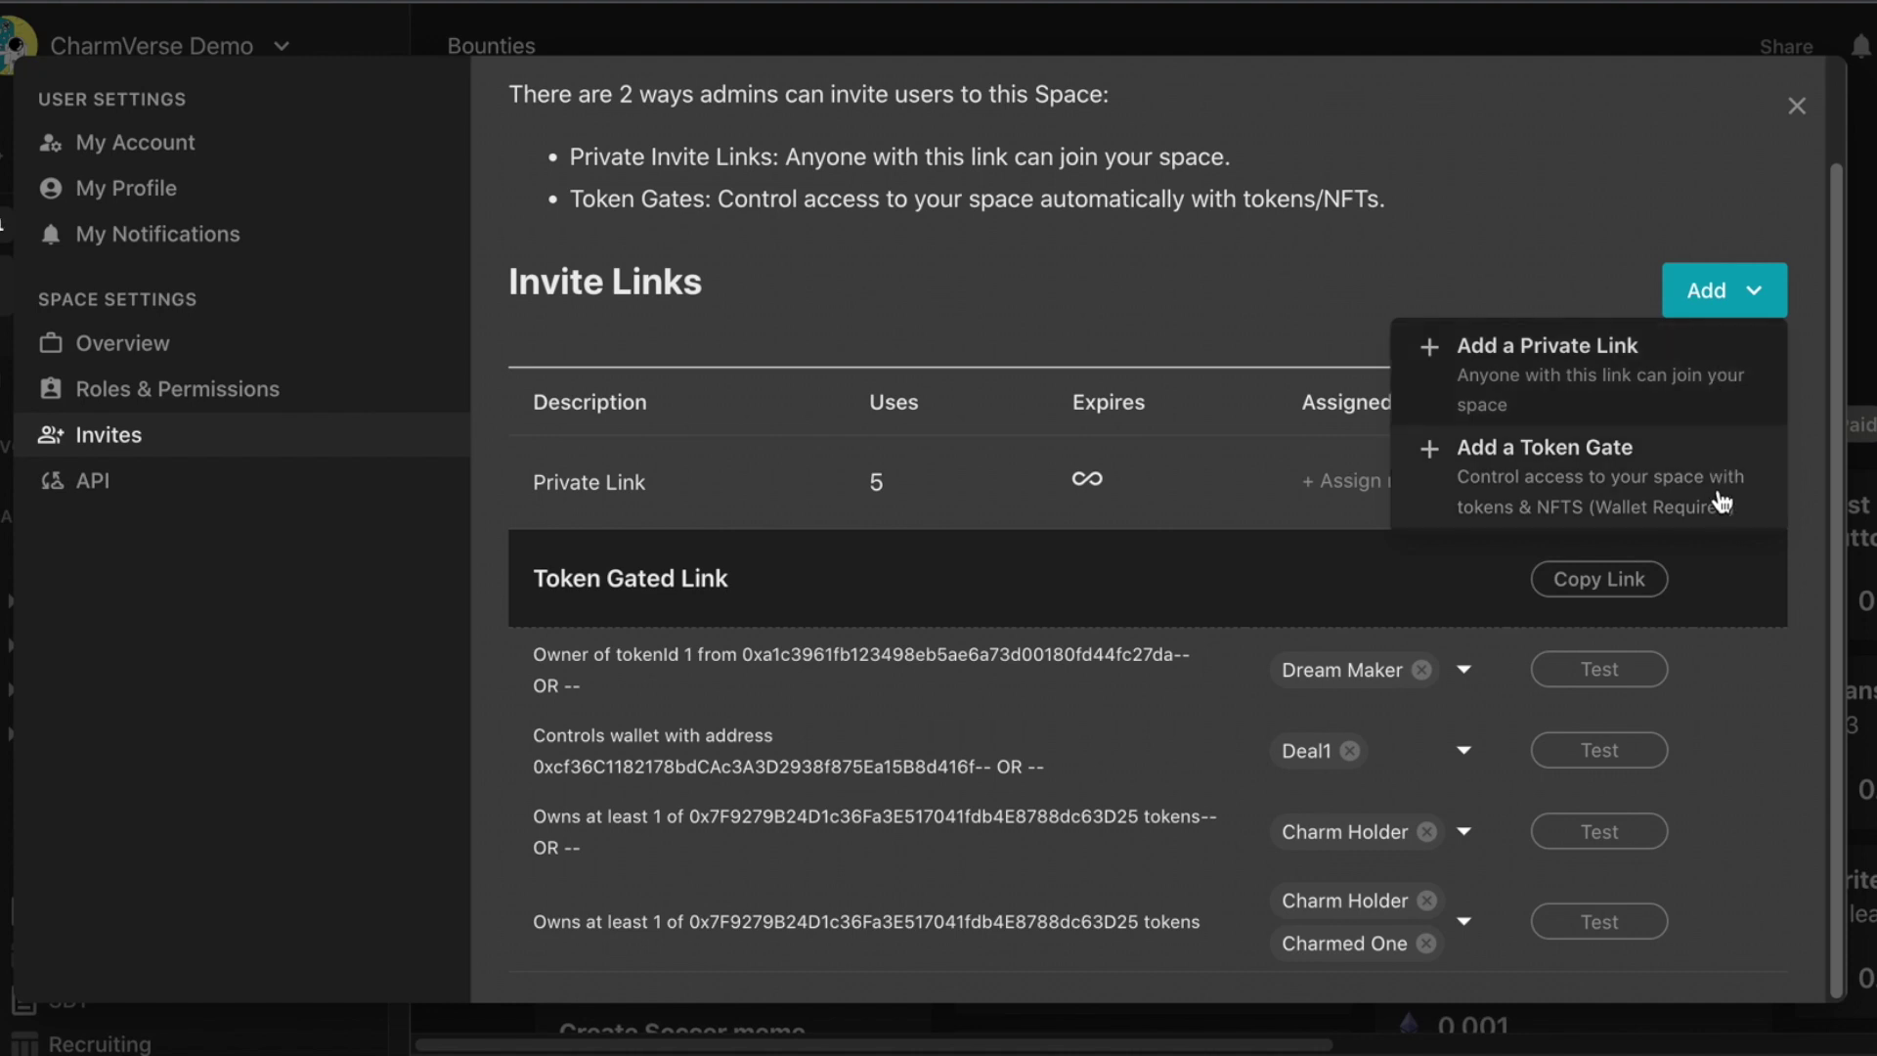
{"action": "left_click", "coordinate": [1742, 716]}
{"action": "mouse_move", "coordinate": [1379, 668]}
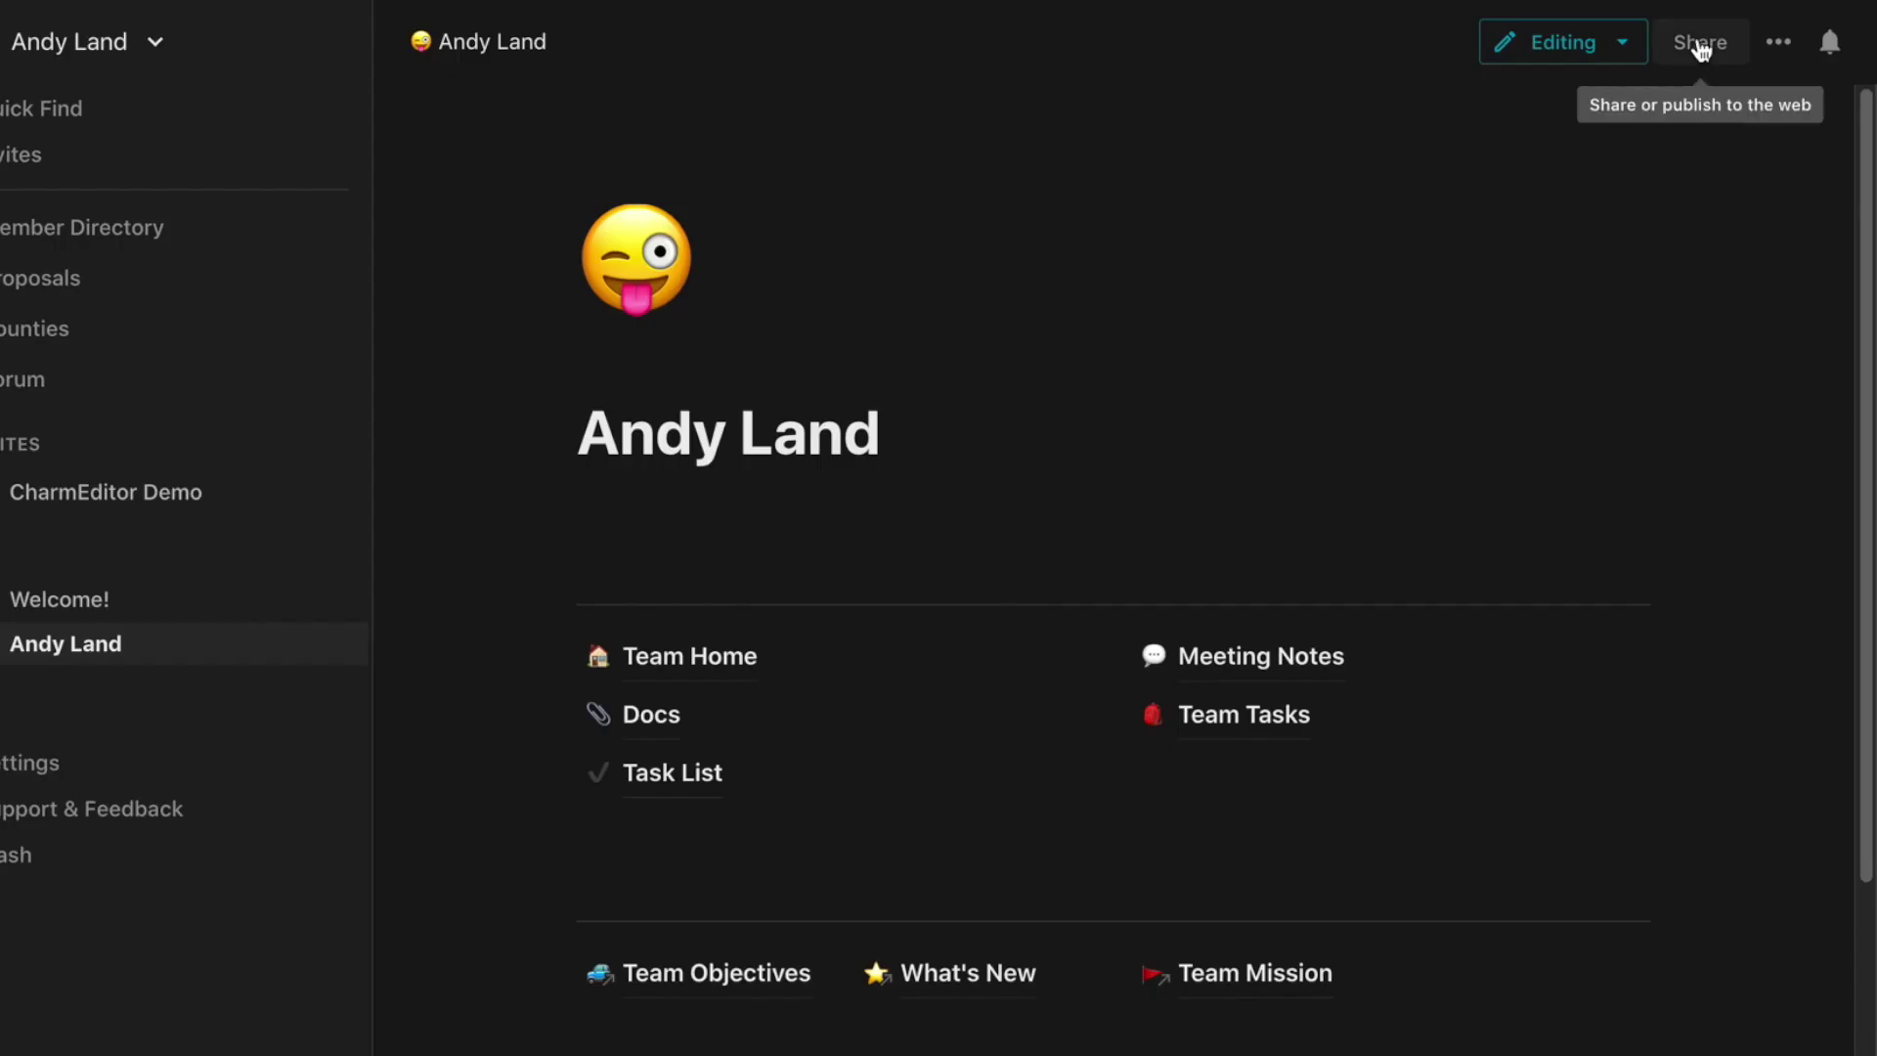
Invite the guest's email address to the Andy Land page with full access
{"action": "left_click", "coordinate": [1698, 49]}
{"action": "left_click", "coordinate": [1805, 214]}
{"action": "left_click", "coordinate": [787, 565]}
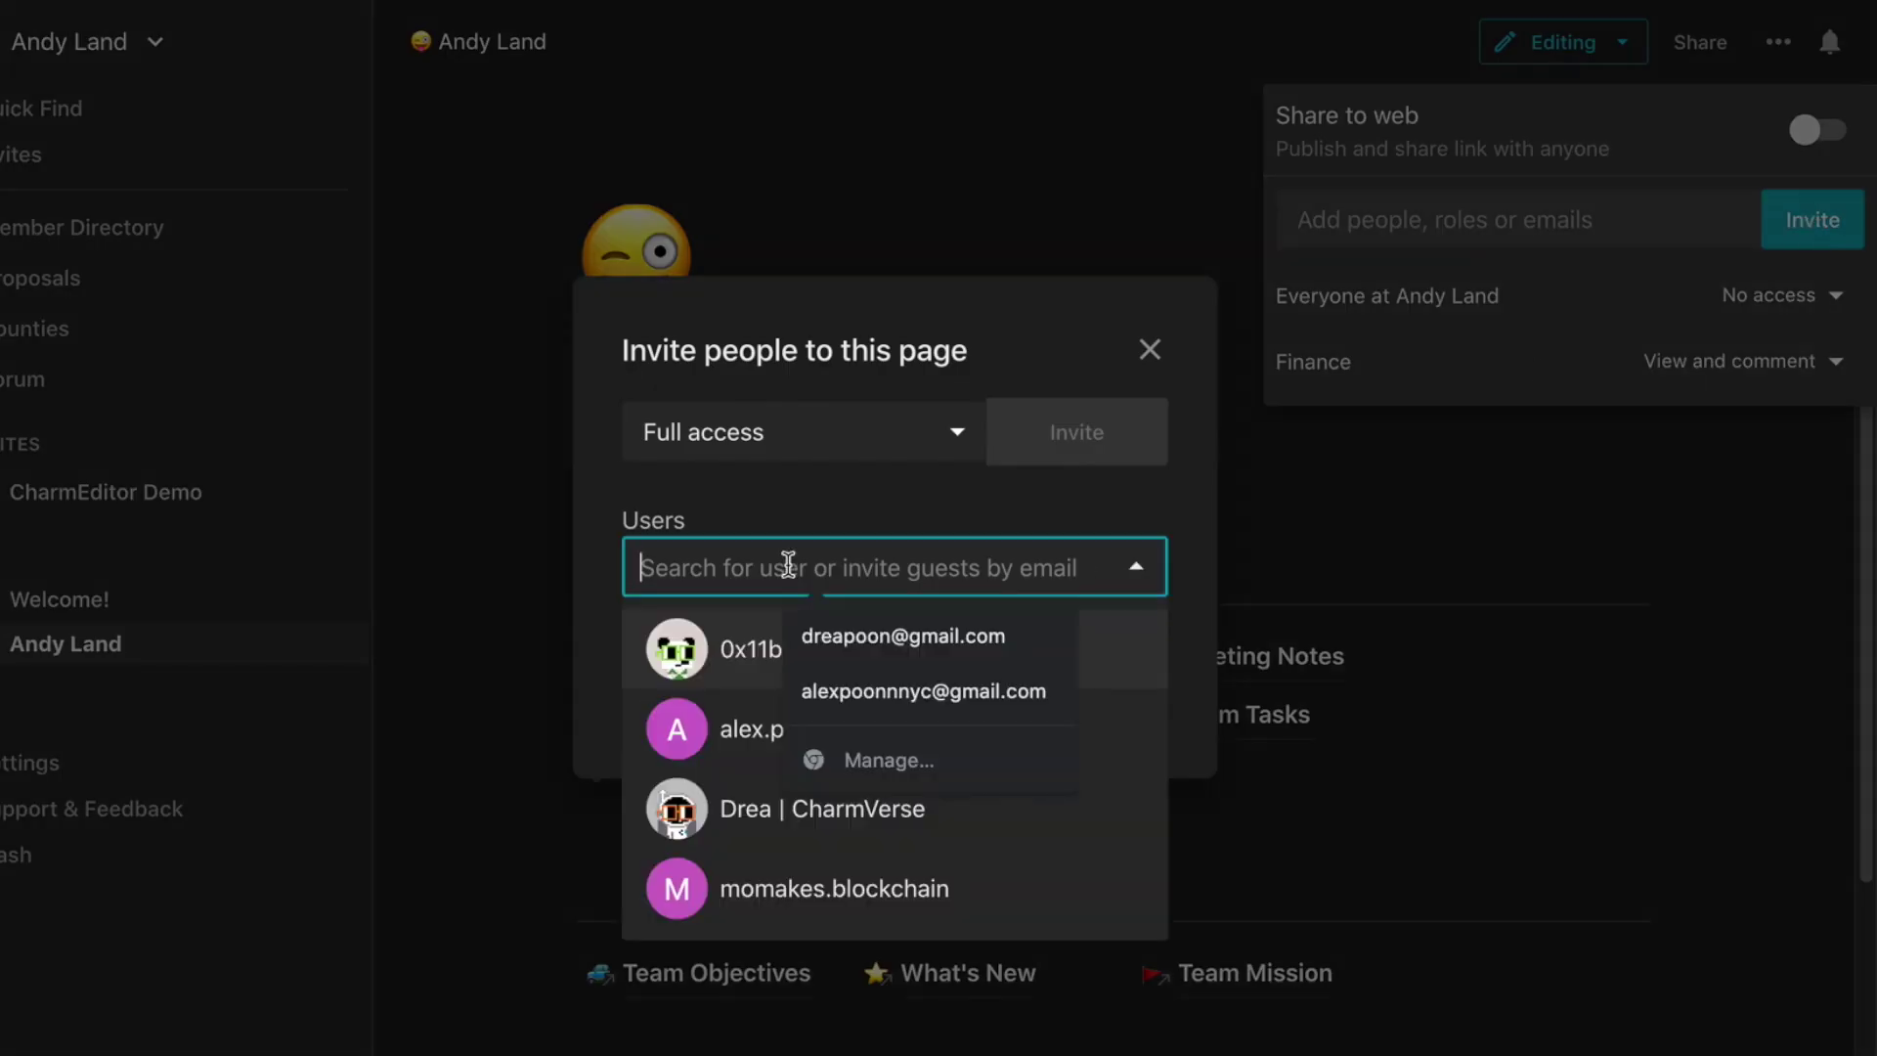
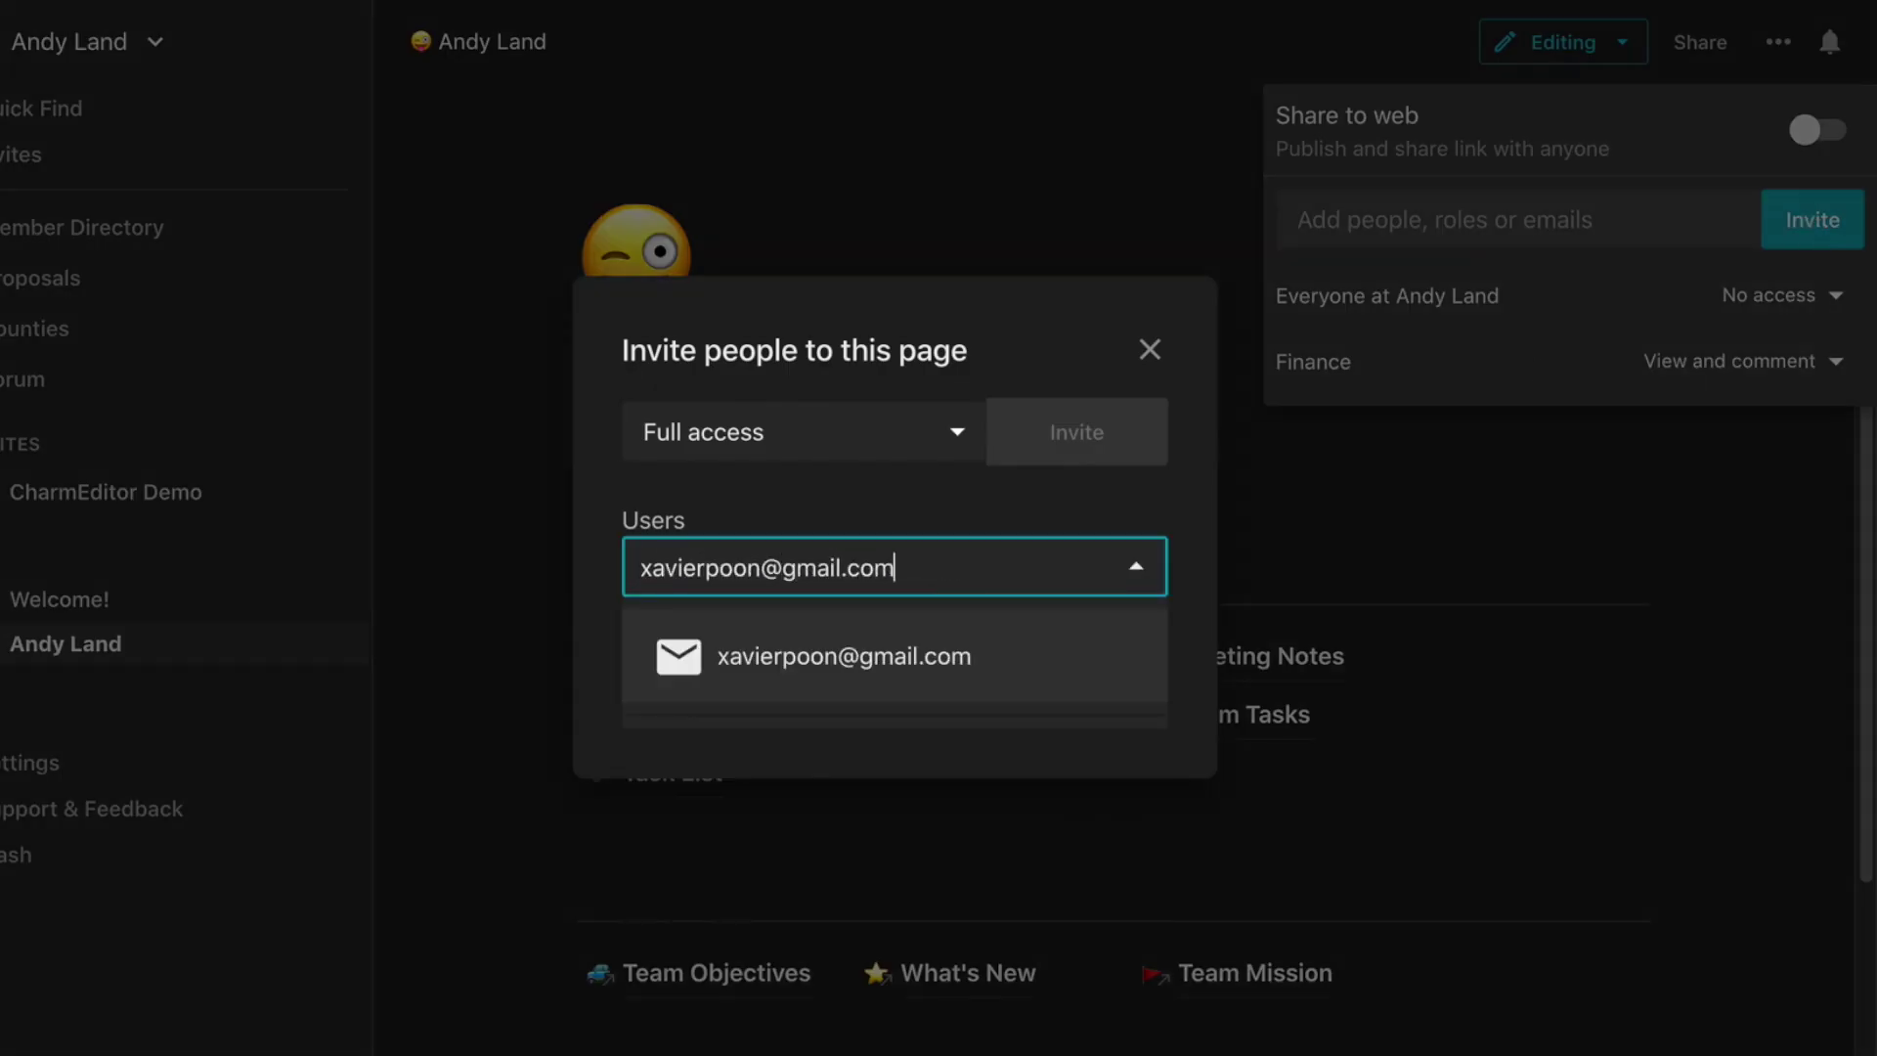
{"action": "left_click", "coordinate": [804, 656]}
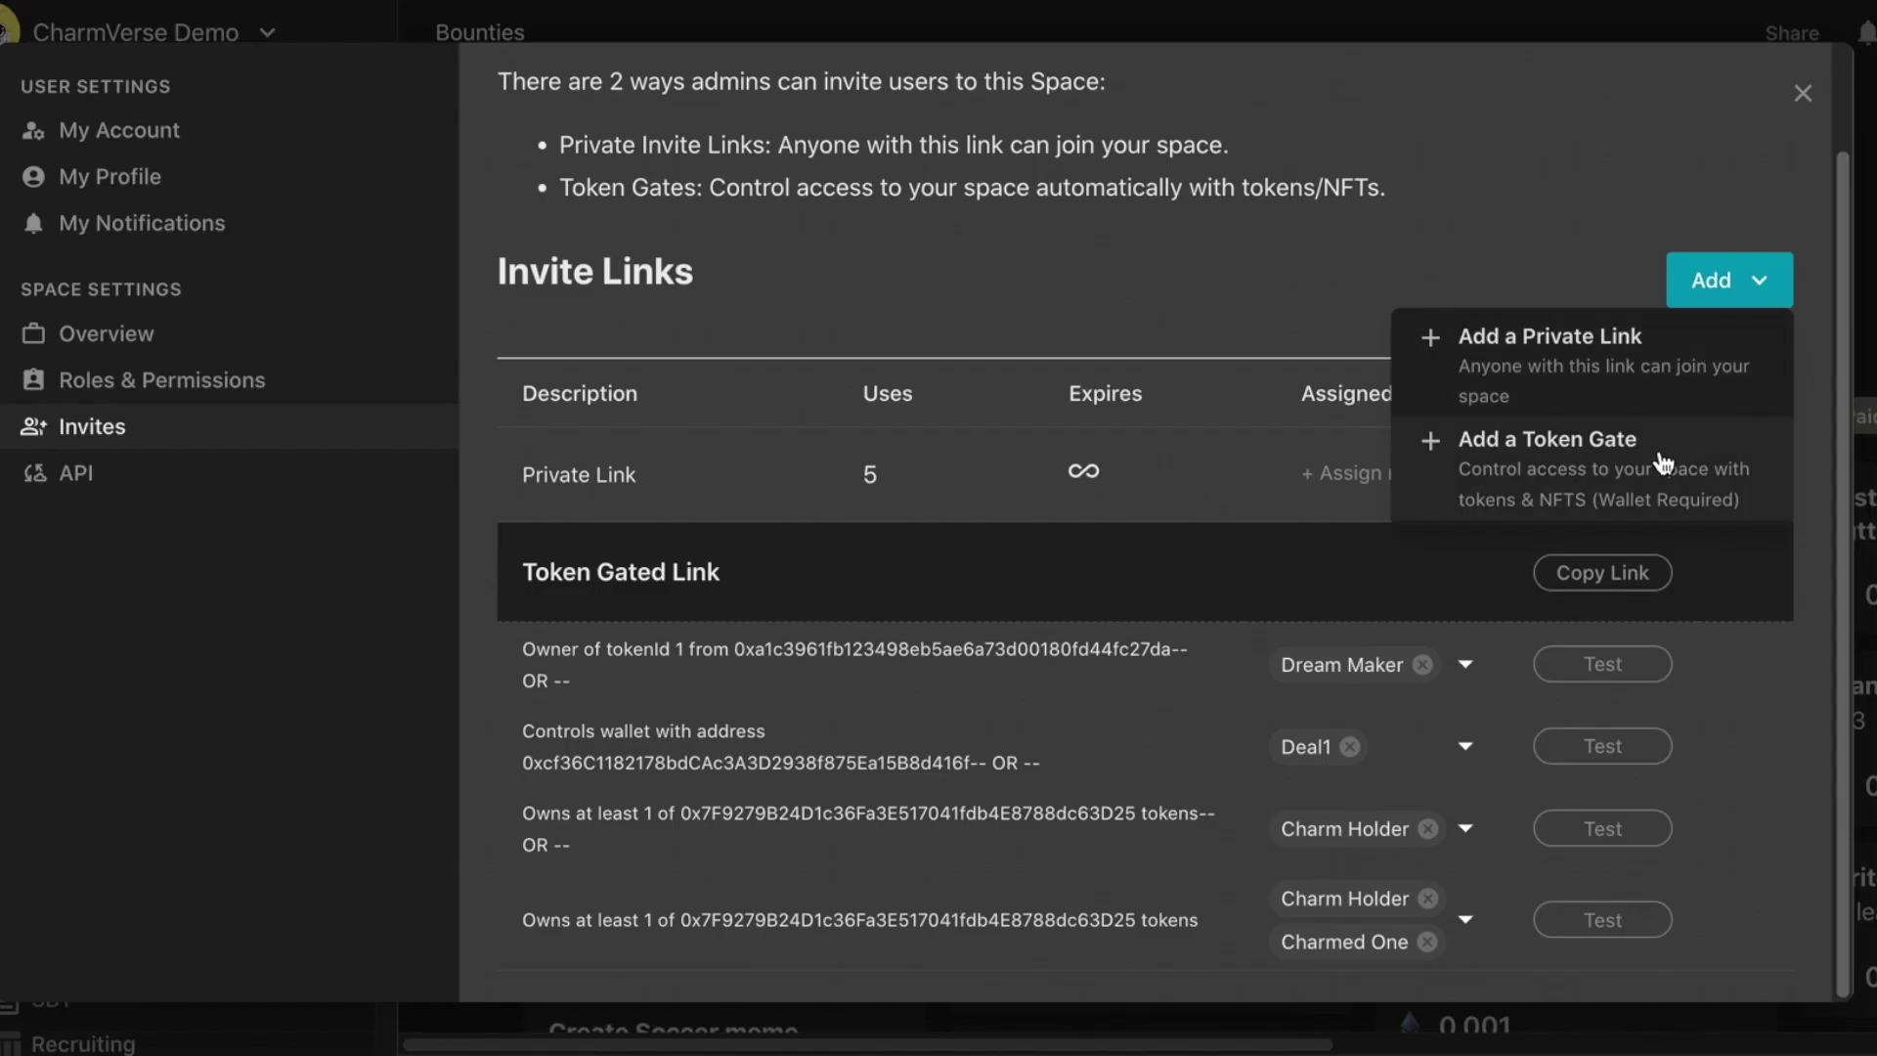
Start an Ethereum token gate, then open the full notifications and tasks page
{"action": "left_click", "coordinate": [1662, 463]}
{"action": "left_click", "coordinate": [1346, 237]}
{"action": "scroll", "coordinate": [1255, 428], "scroll_direction": "down", "scroll_amount": 1}
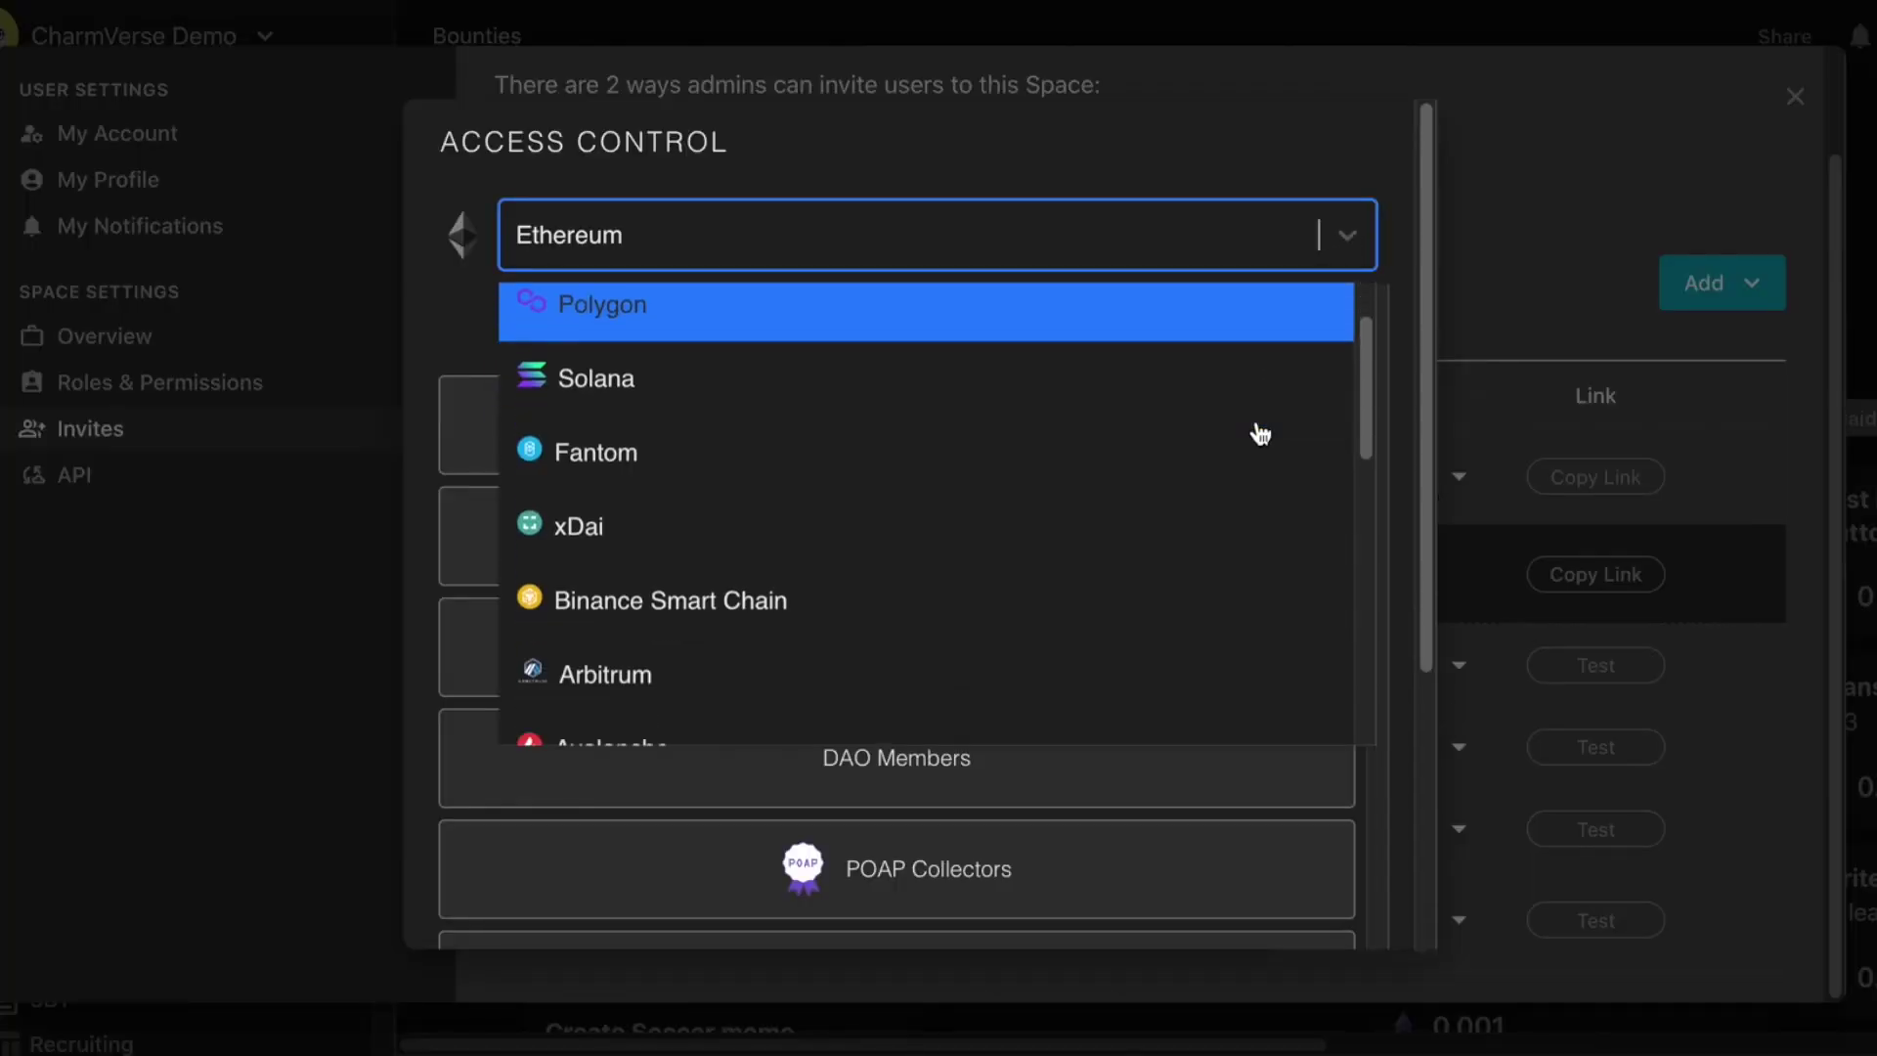
{"action": "scroll", "coordinate": [1256, 429], "scroll_direction": "down", "scroll_amount": 1}
{"action": "scroll", "coordinate": [1258, 433], "scroll_direction": "down", "scroll_amount": 3}
{"action": "scroll", "coordinate": [1258, 433], "scroll_direction": "down", "scroll_amount": 2}
{"action": "scroll", "coordinate": [1258, 433], "scroll_direction": "down", "scroll_amount": 3}
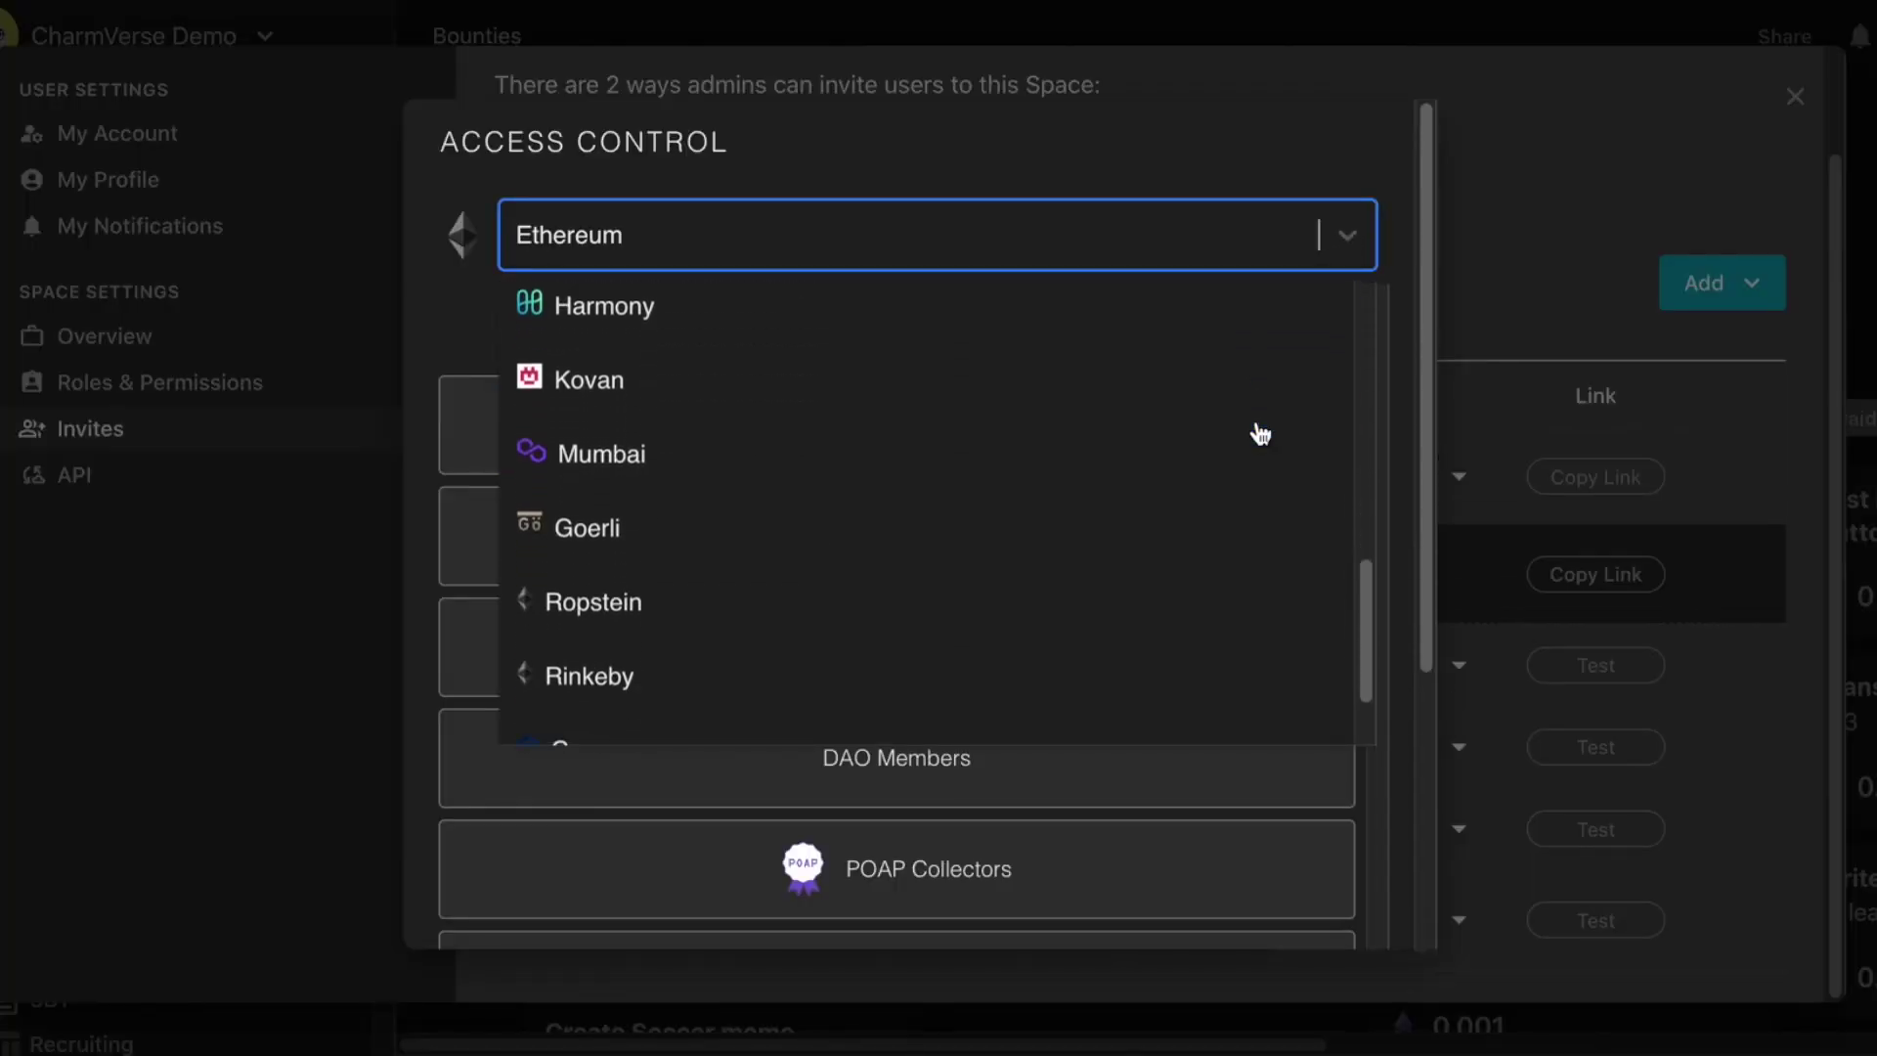
{"action": "scroll", "coordinate": [1258, 433], "scroll_direction": "down", "scroll_amount": 2}
{"action": "left_click", "coordinate": [1254, 435]}
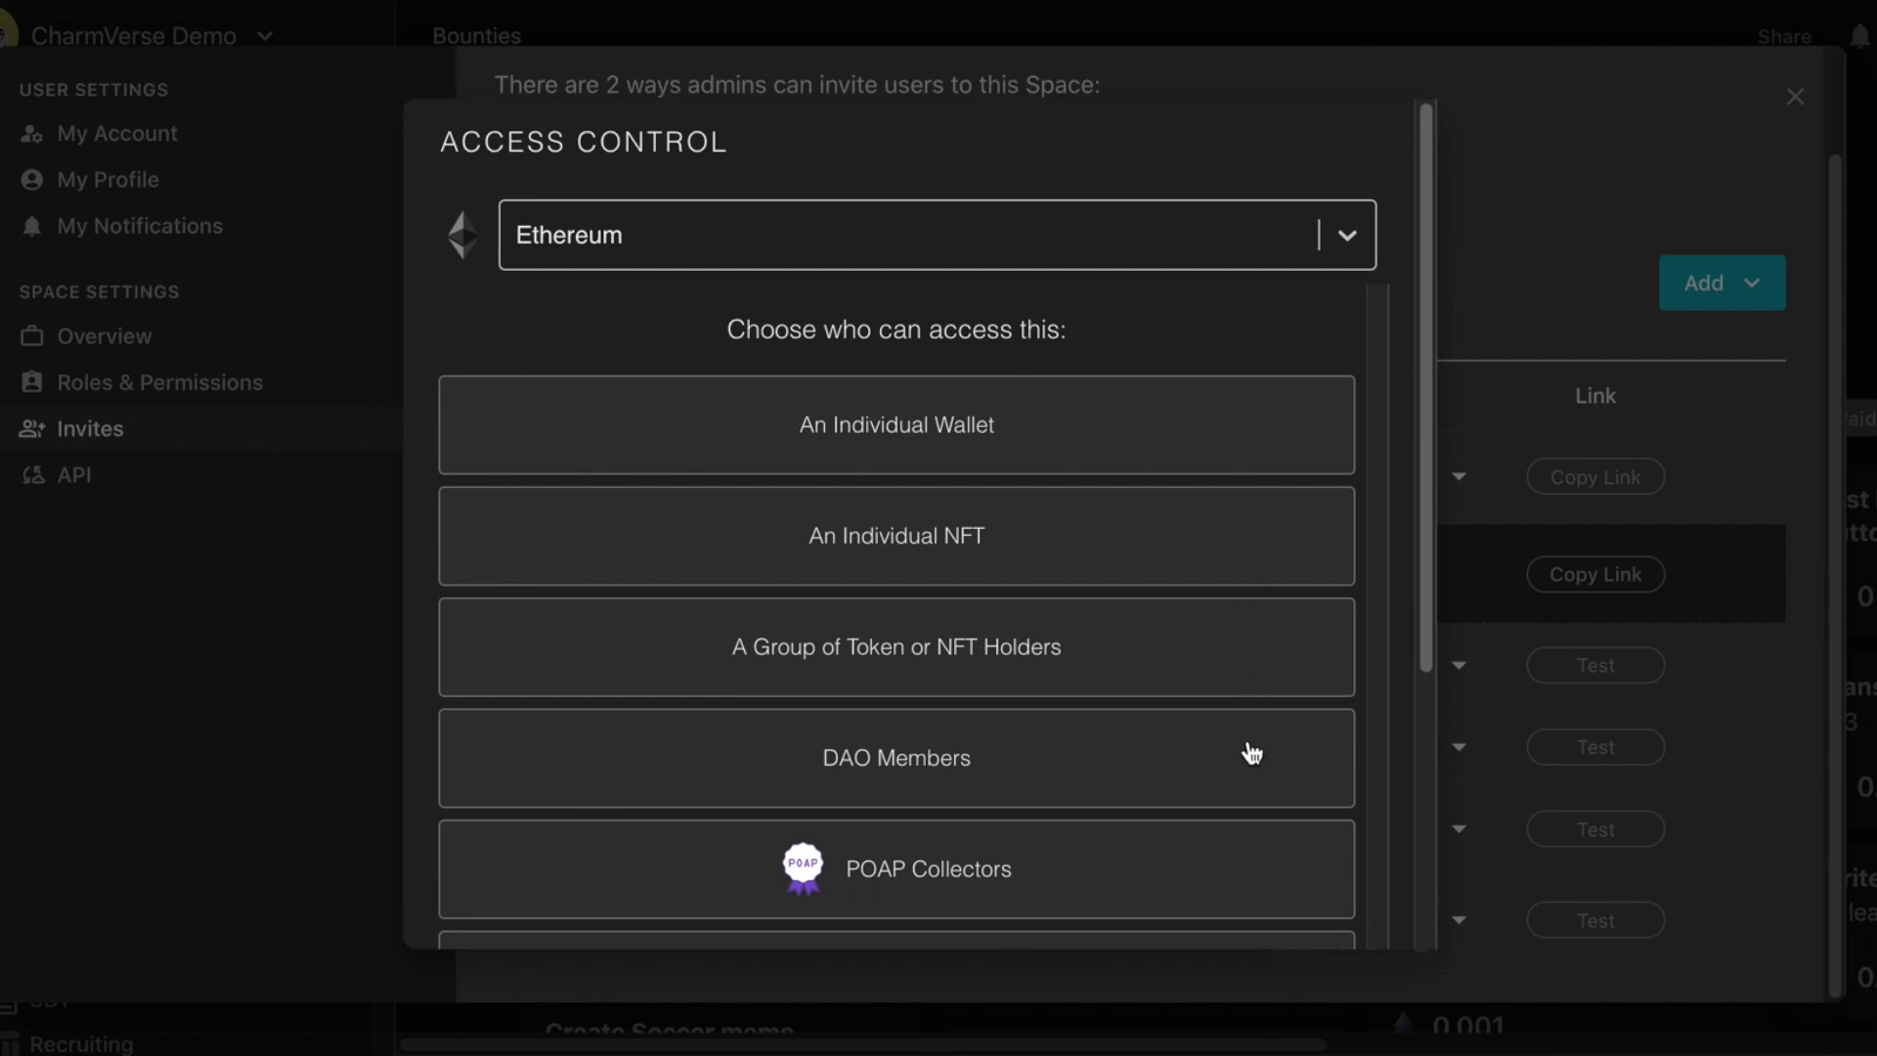
{"action": "scroll", "coordinate": [1239, 865], "scroll_direction": "down", "scroll_amount": 2}
{"action": "scroll", "coordinate": [1239, 865], "scroll_direction": "down", "scroll_amount": 2}
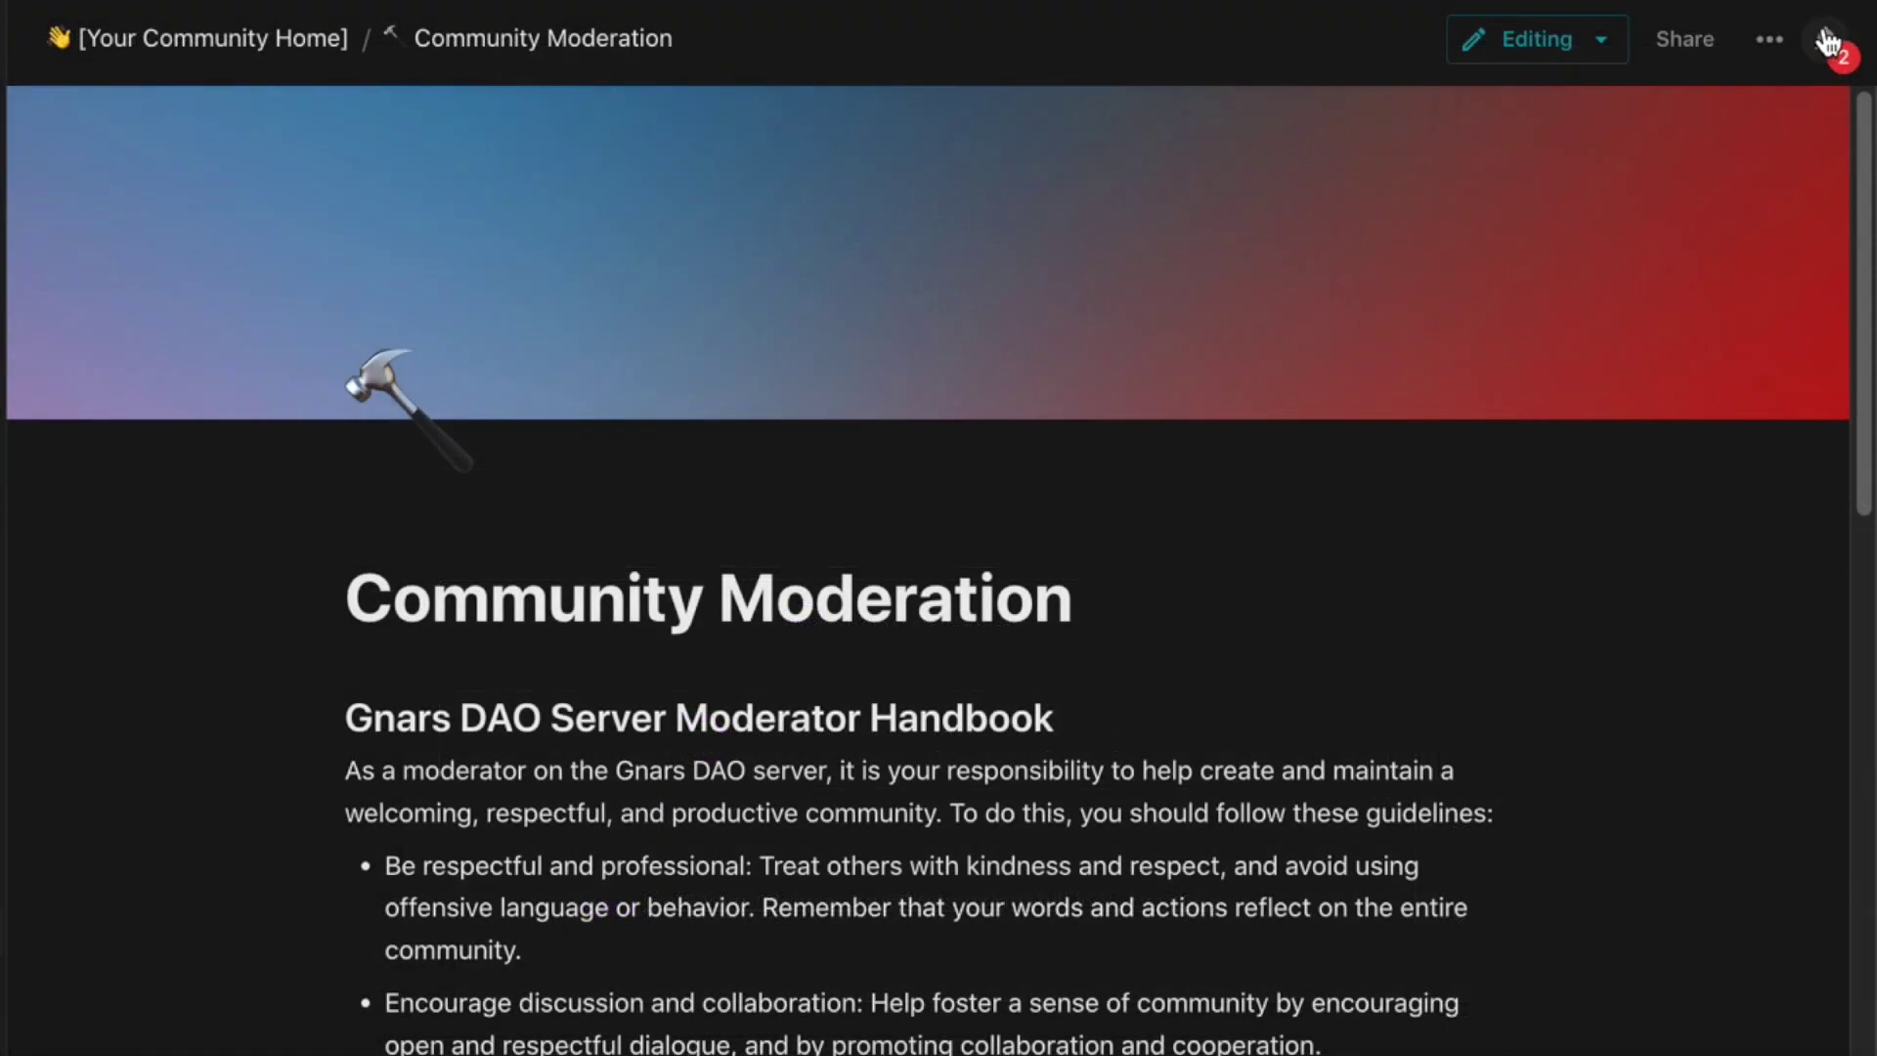
{"action": "left_click", "coordinate": [1826, 41]}
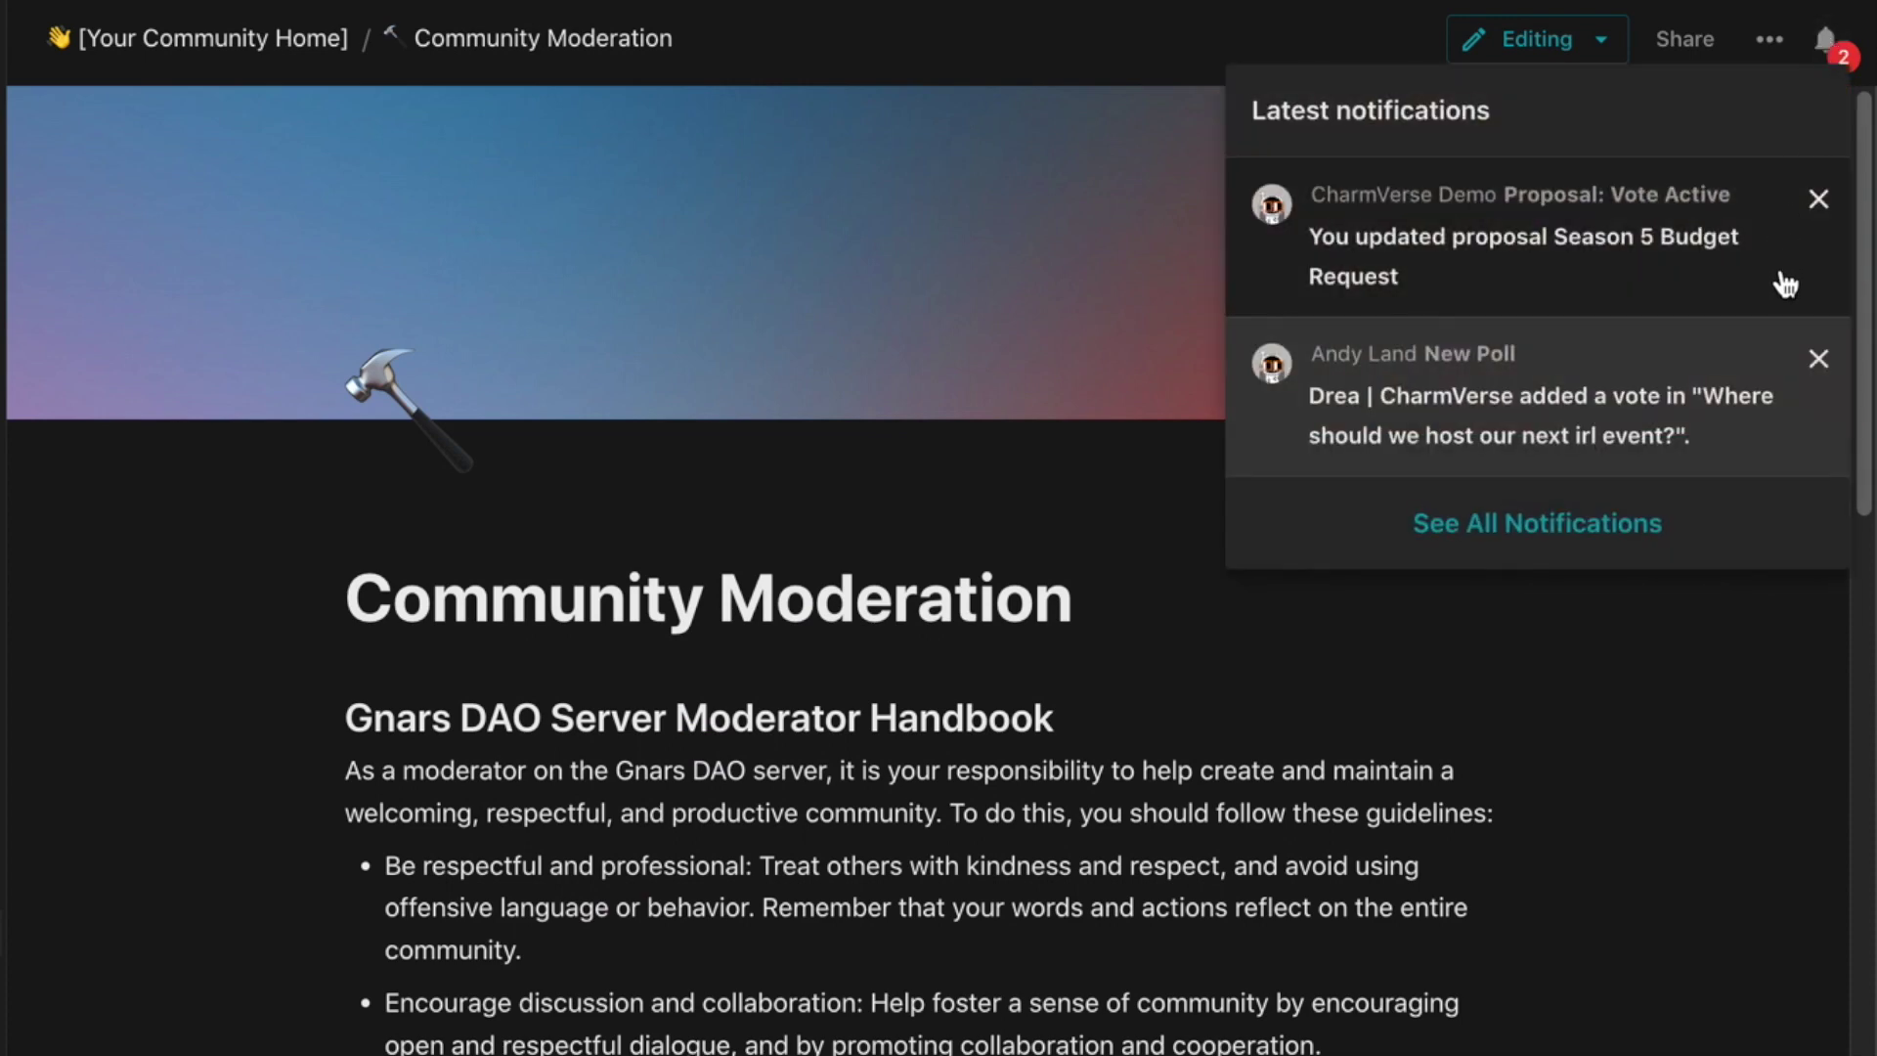
{"action": "left_click", "coordinate": [1610, 529]}
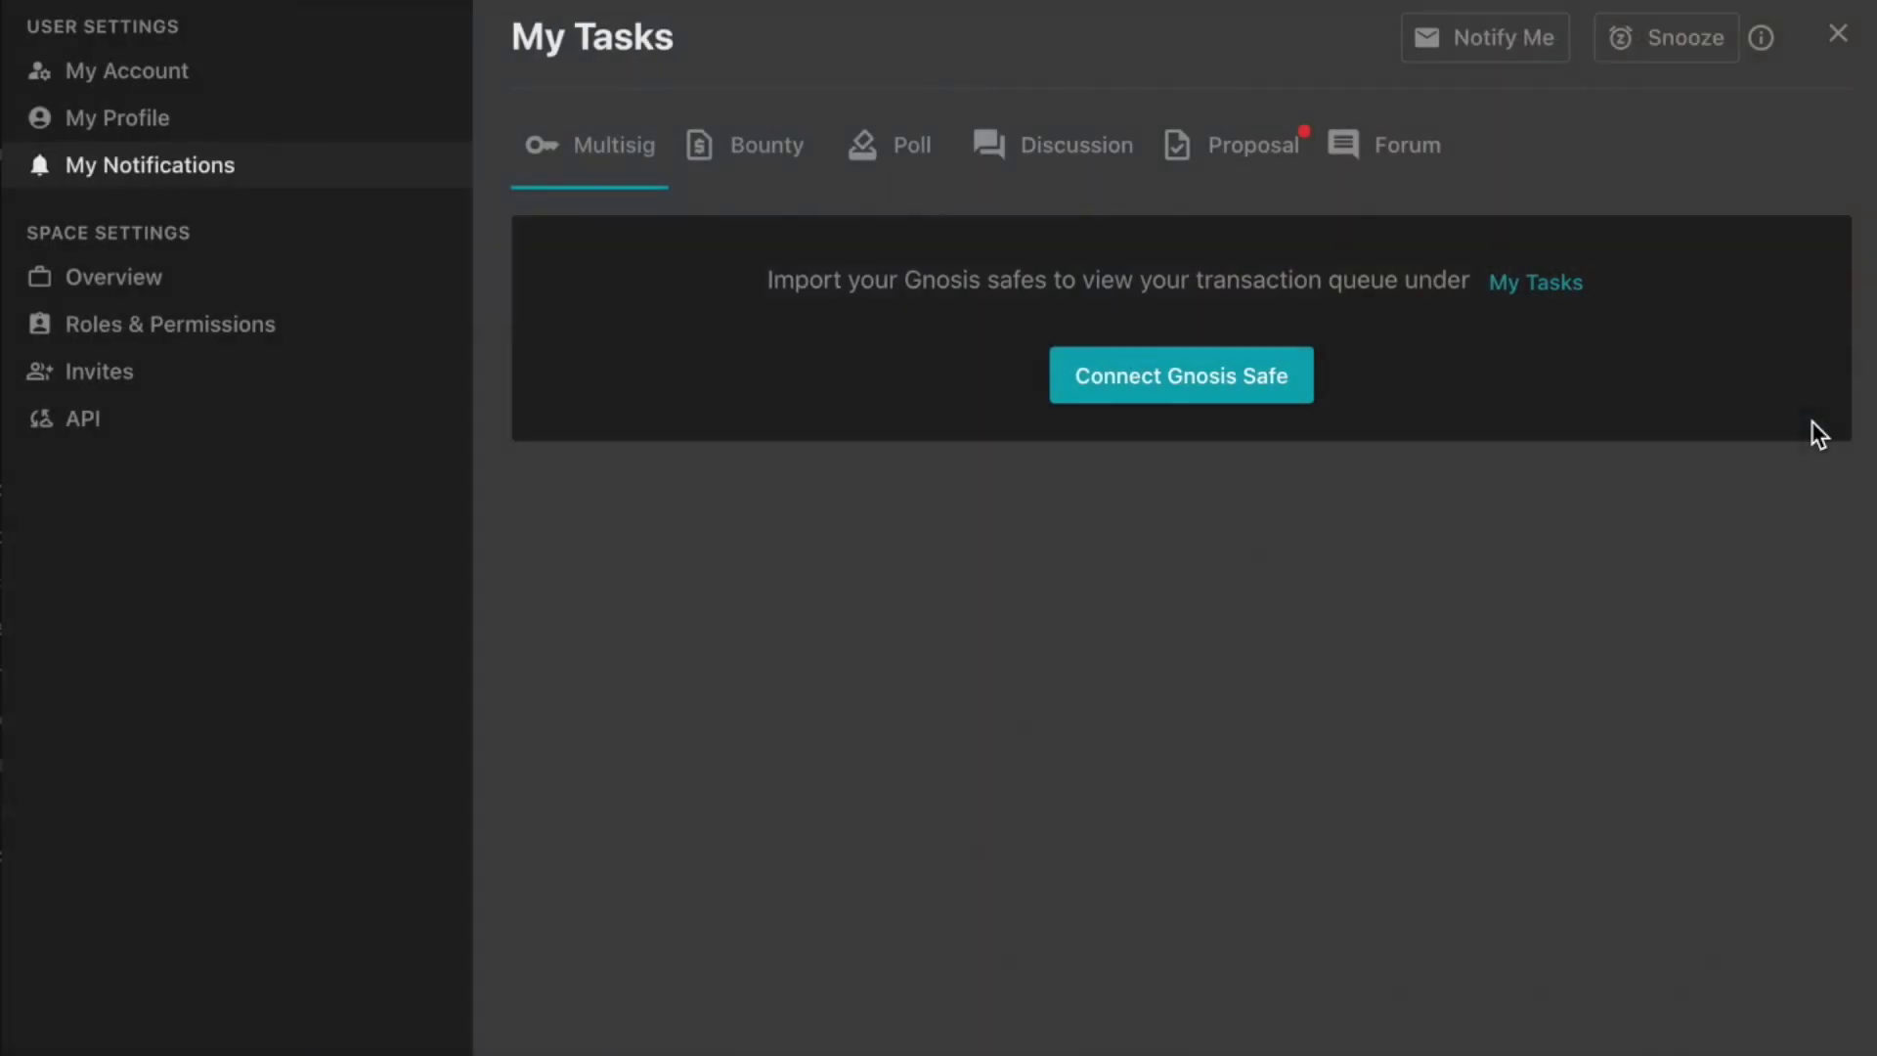
Browse the Proposal, Bounty and Discussion lists in My Tasks
{"action": "left_click", "coordinate": [1256, 163]}
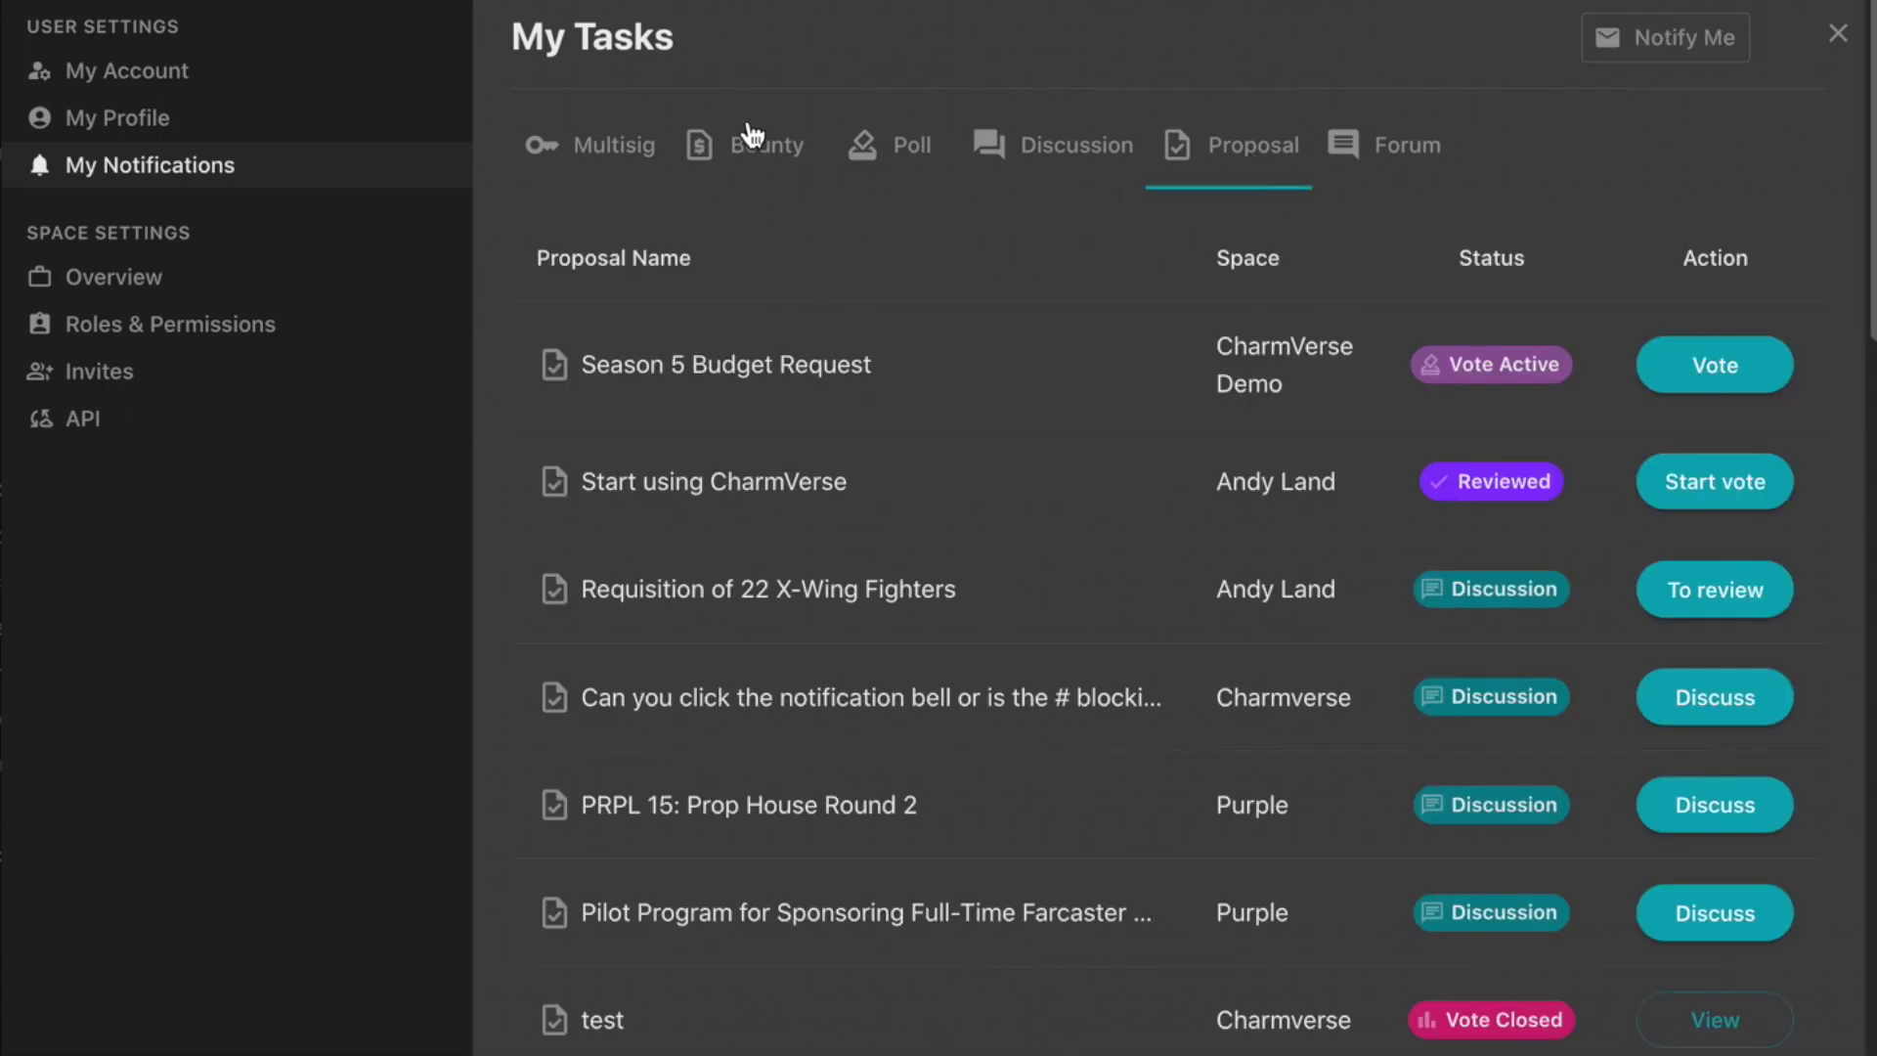
{"action": "left_click", "coordinate": [751, 159]}
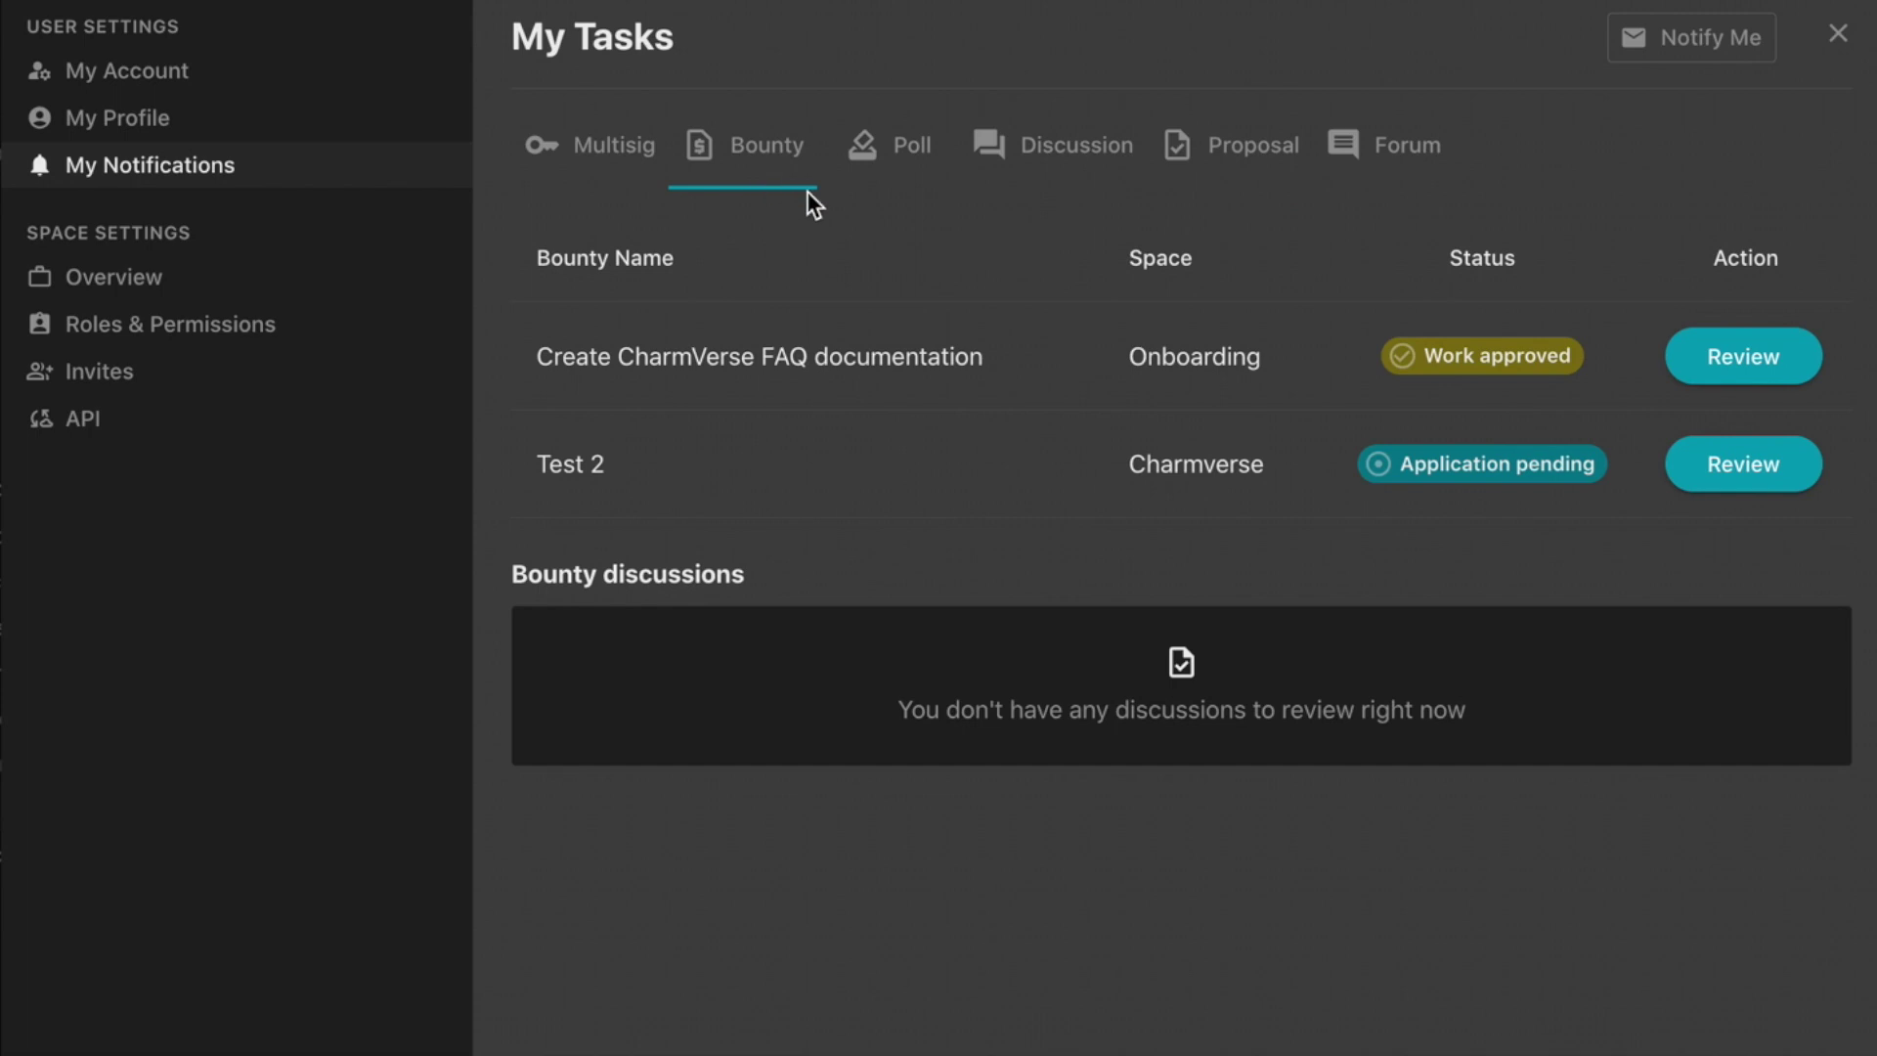
{"action": "left_click", "coordinate": [1075, 148]}
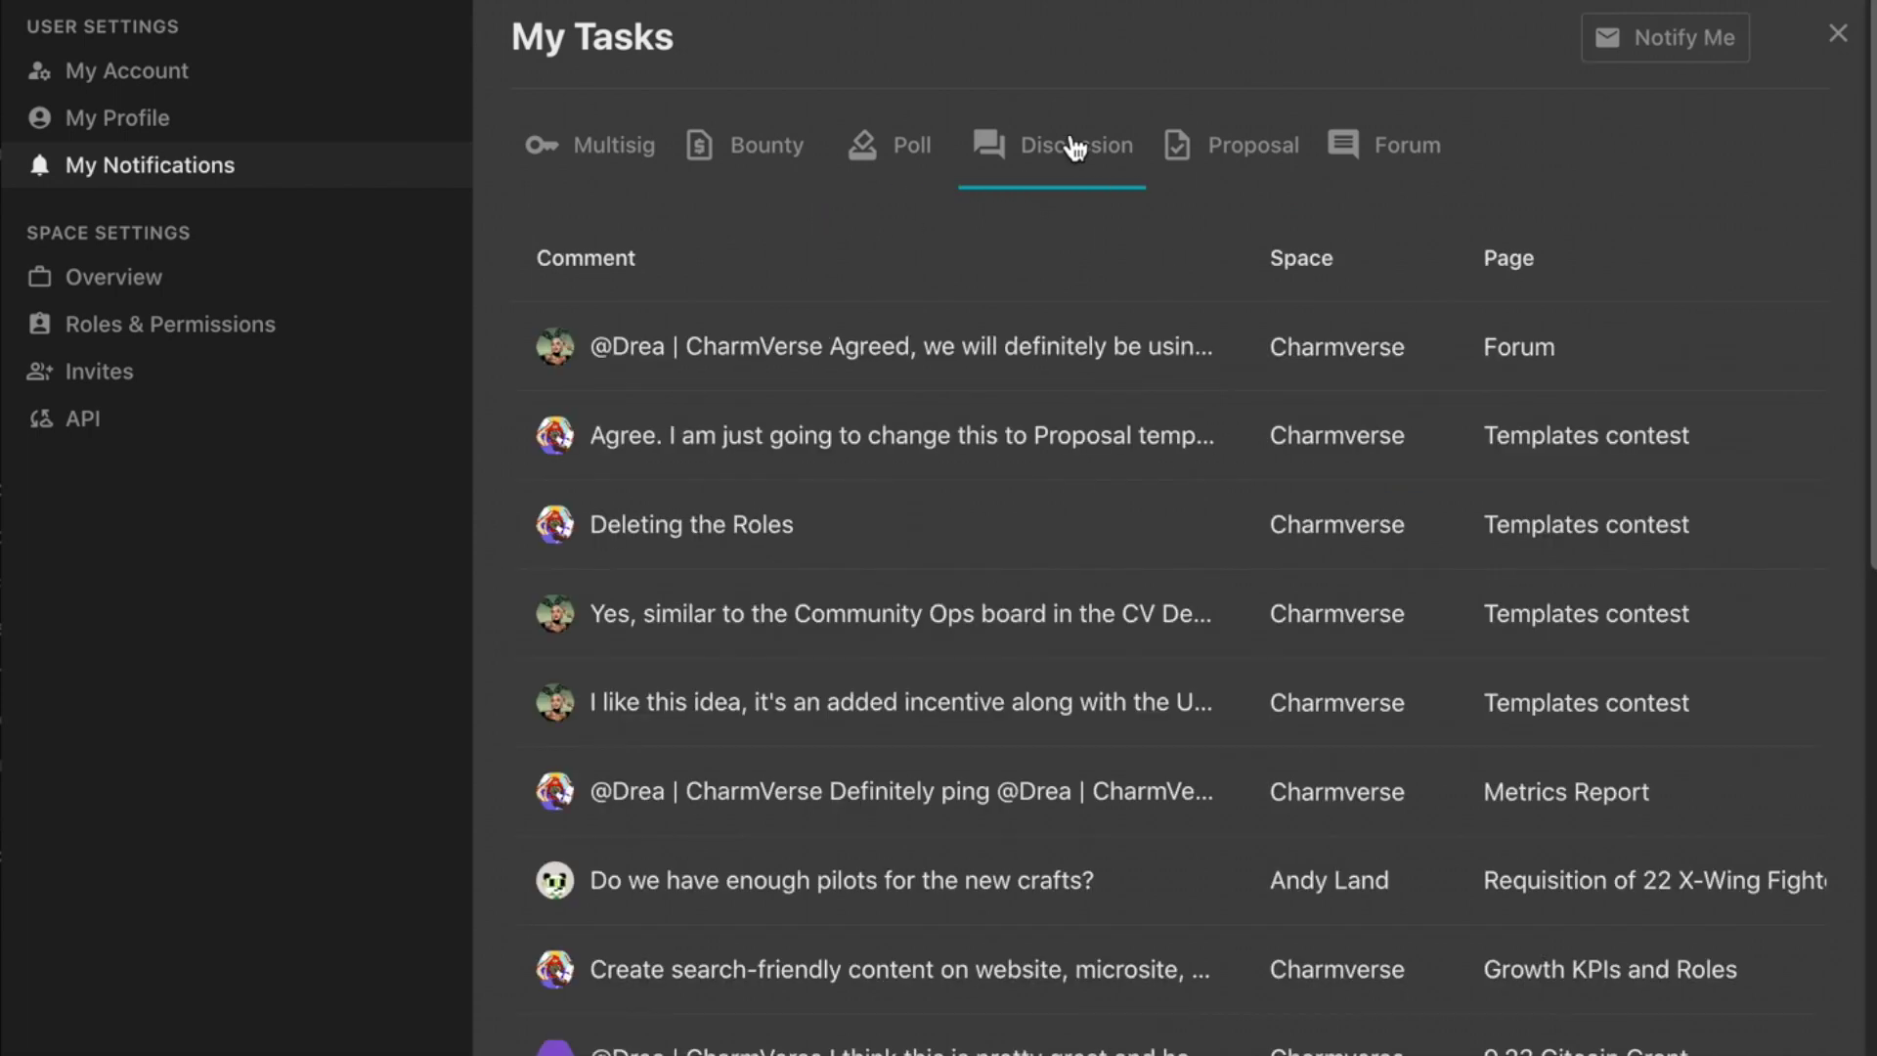